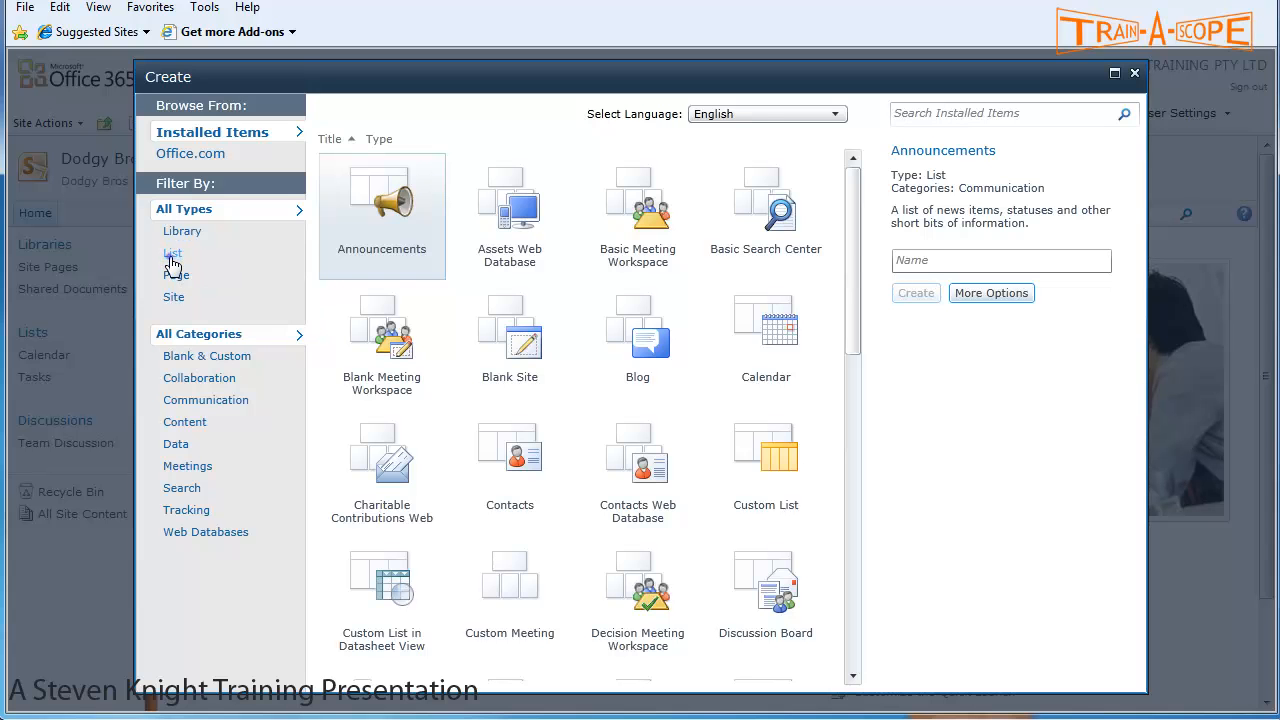
- Pick the Custom List template, name it 'Sales Register Team 1', and bring up its extended options
{"action": "left_click", "coordinate": [172, 256]}
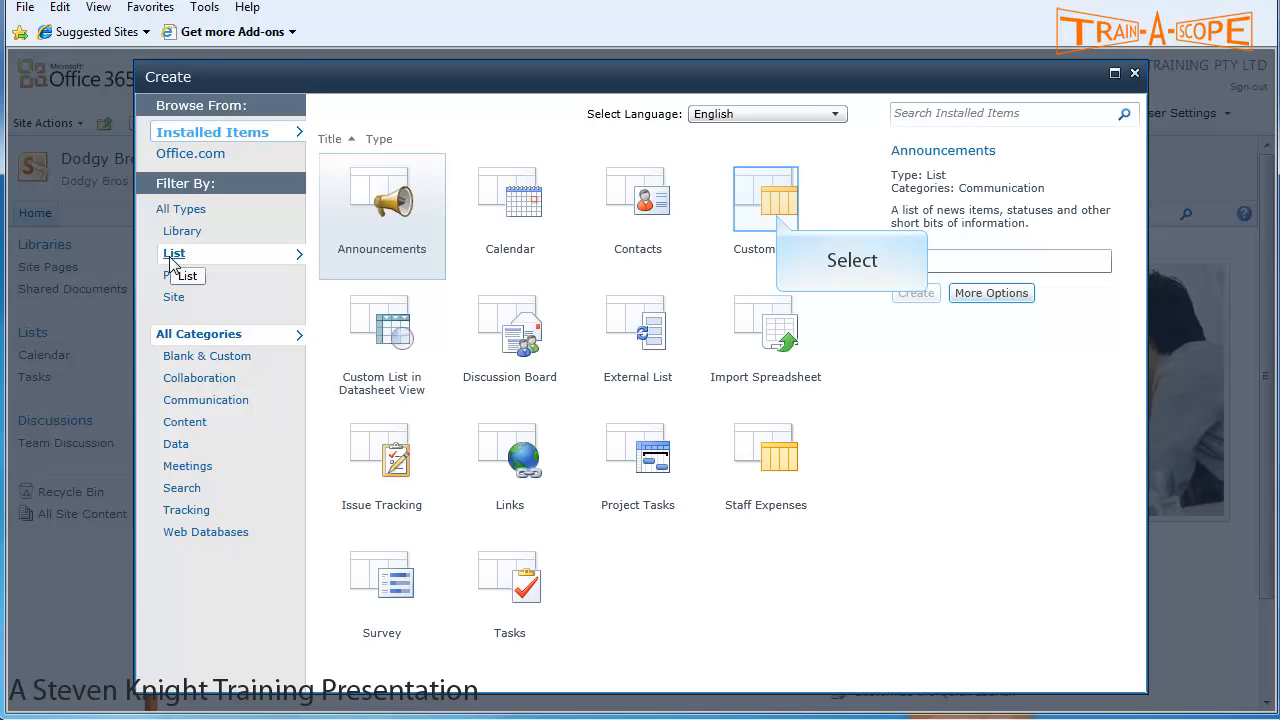
{"action": "left_click", "coordinate": [780, 222]}
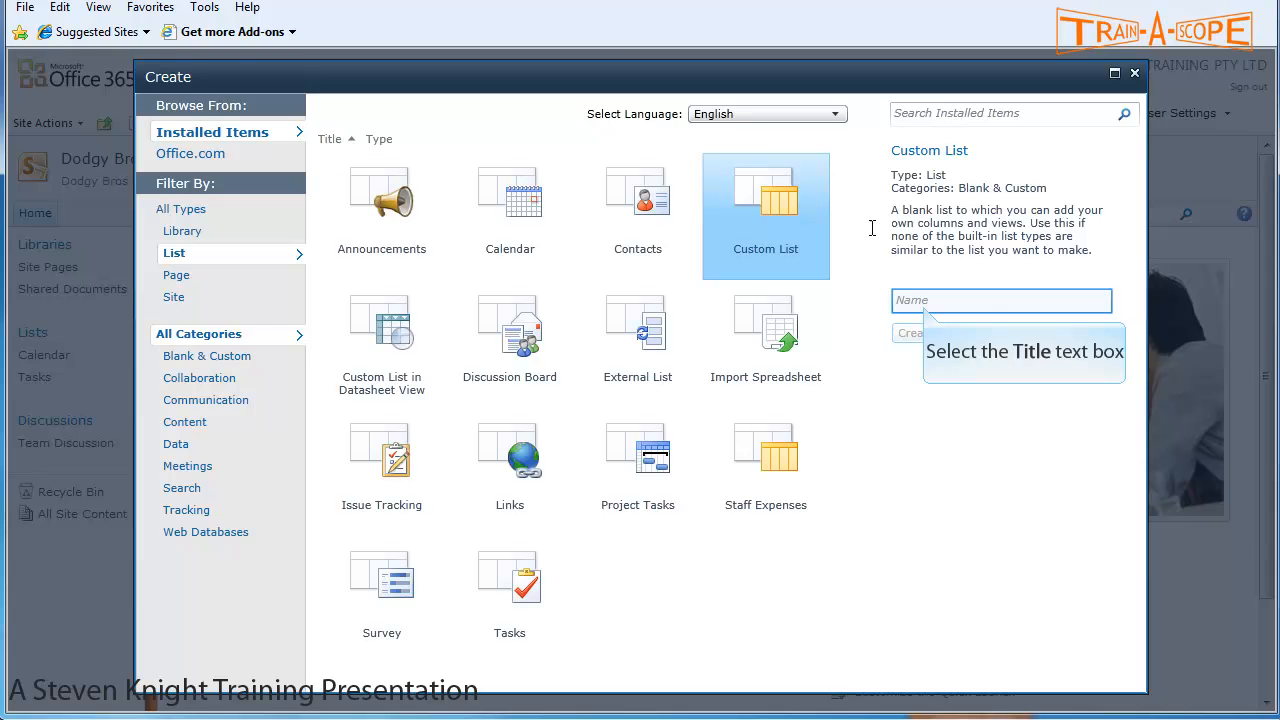
{"action": "left_click", "coordinate": [920, 302]}
{"action": "type", "text": "Sales Register Team 1"}
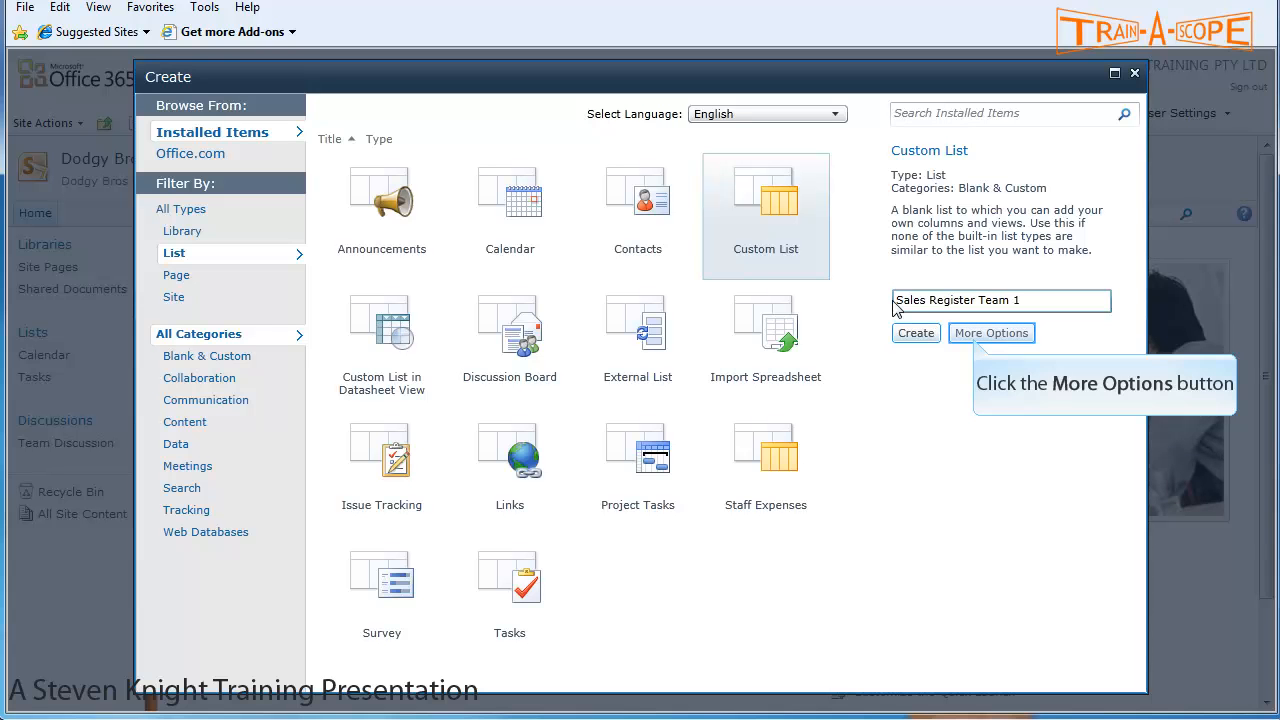
{"action": "left_click", "coordinate": [977, 341]}
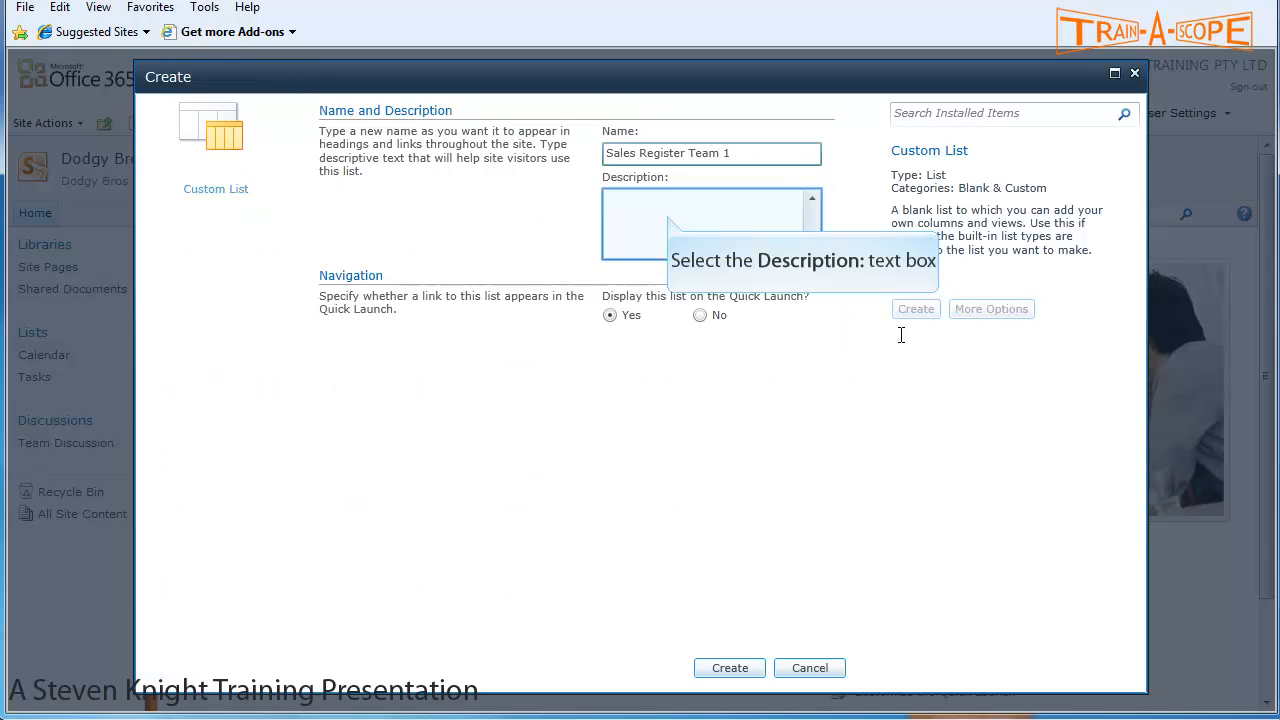
- Describe the list as 'Register of Sales', keep it off Quick Launch, and create it
{"action": "left_click", "coordinate": [669, 215]}
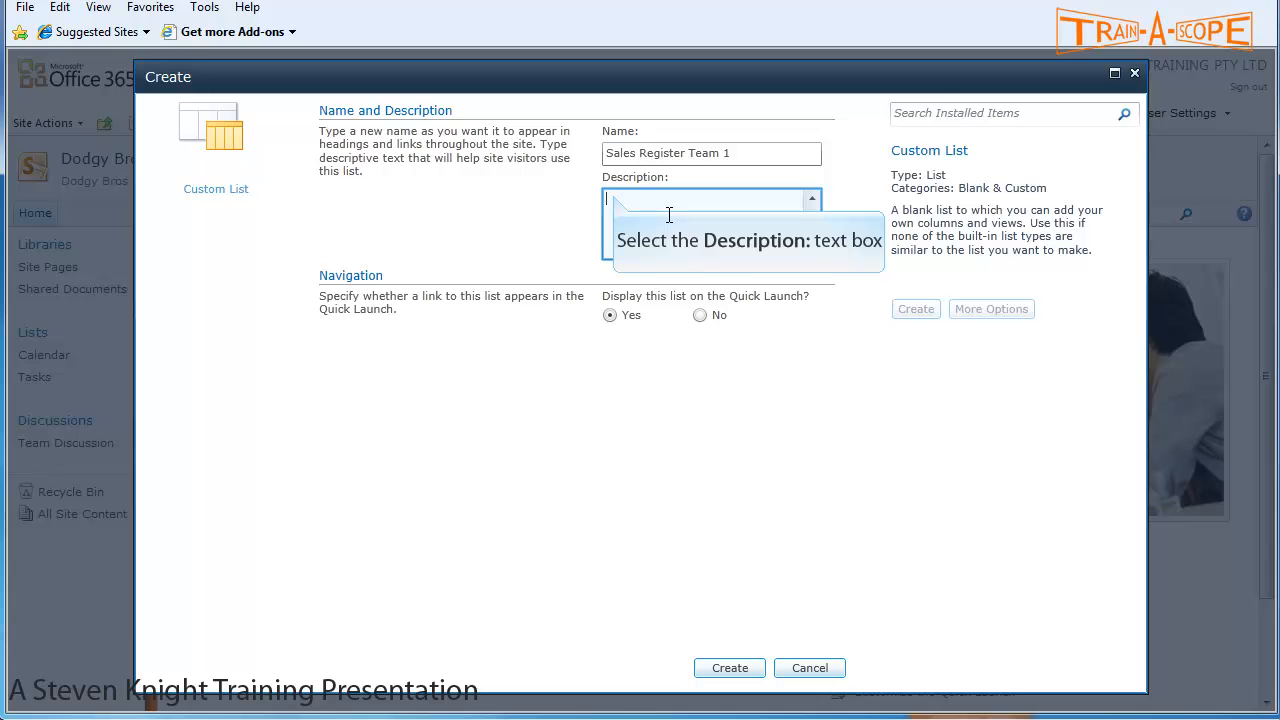
{"action": "type", "text": "Register of Sales"}
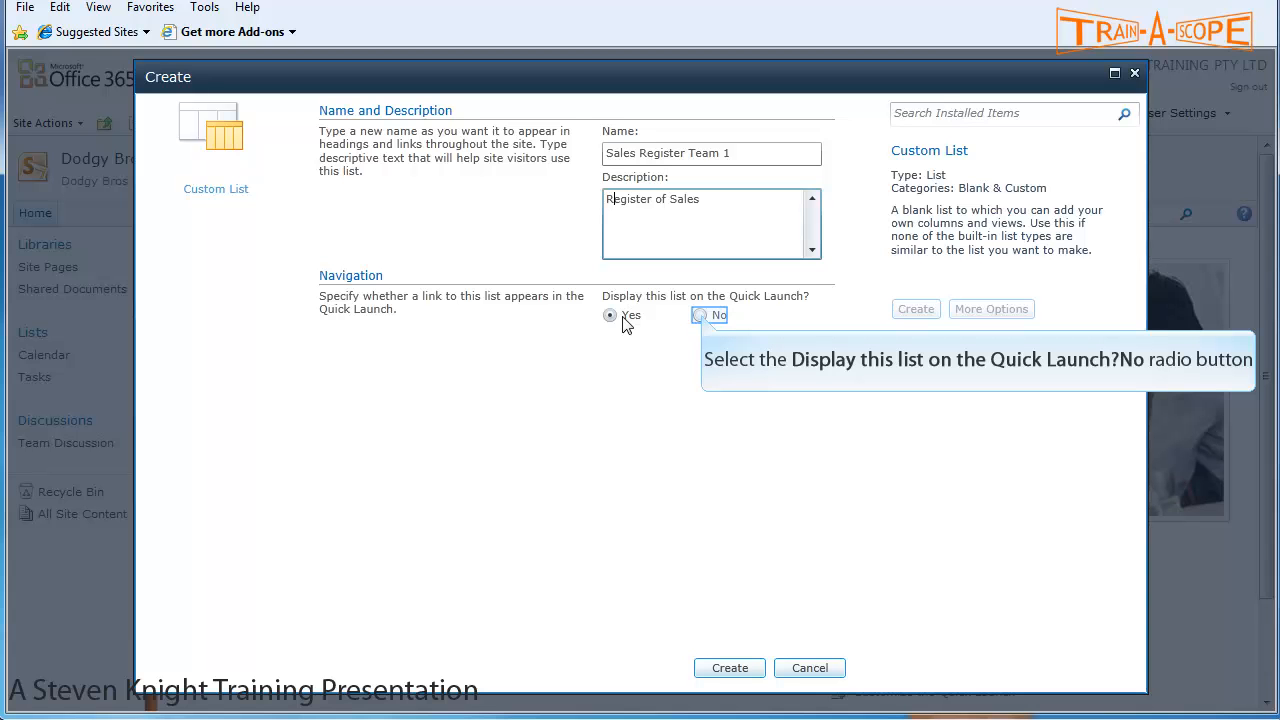
{"action": "left_click", "coordinate": [700, 315]}
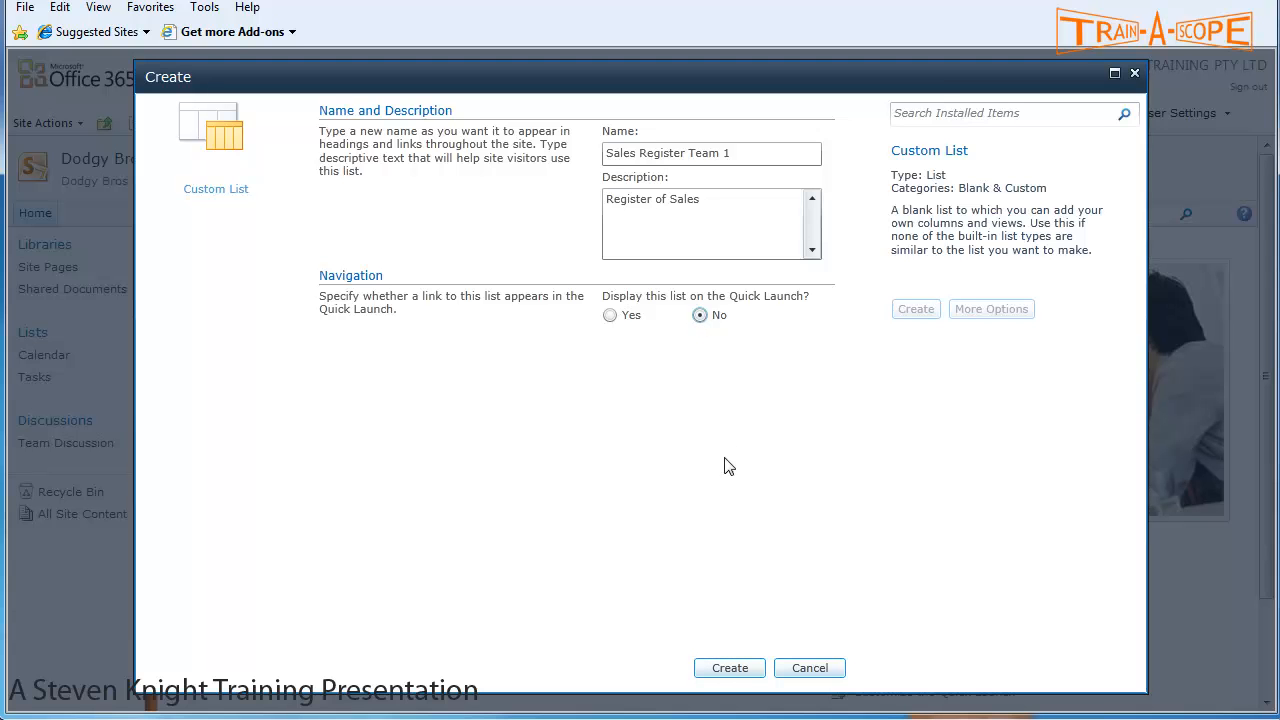
{"action": "left_click", "coordinate": [730, 668]}
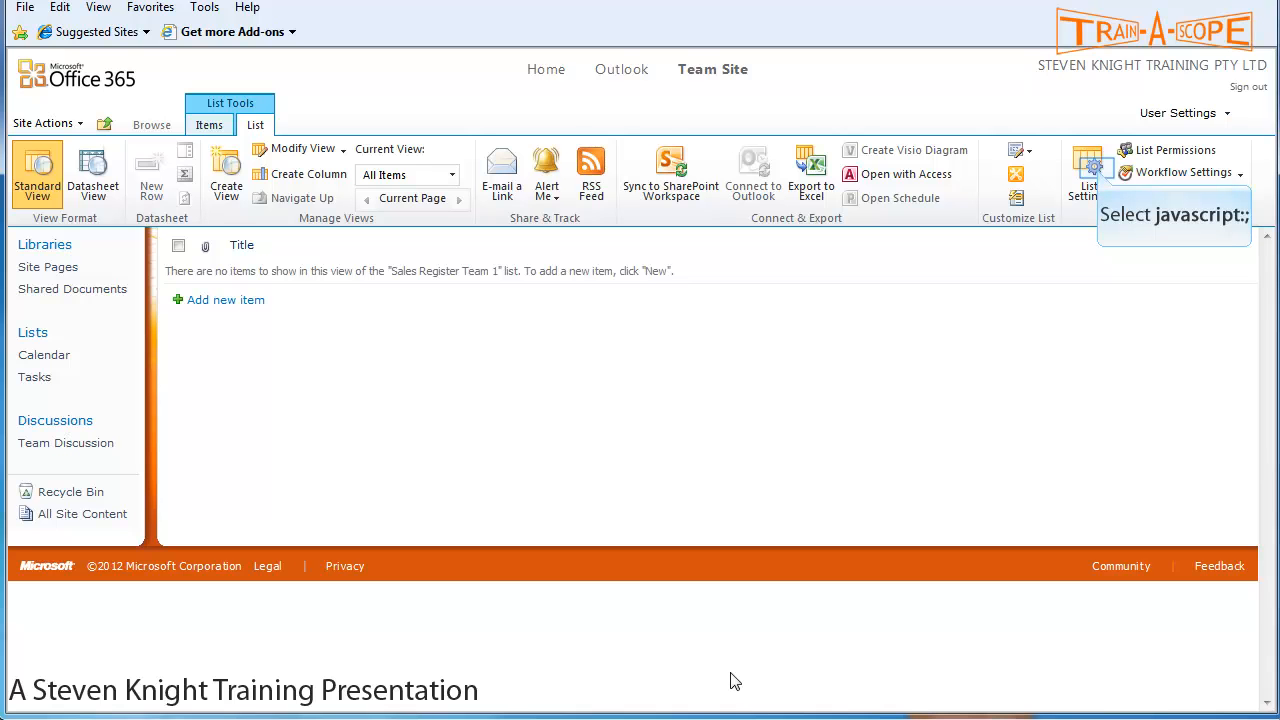
- Open List Settings and inspect the Title column without changing it
{"action": "left_click", "coordinate": [1090, 176]}
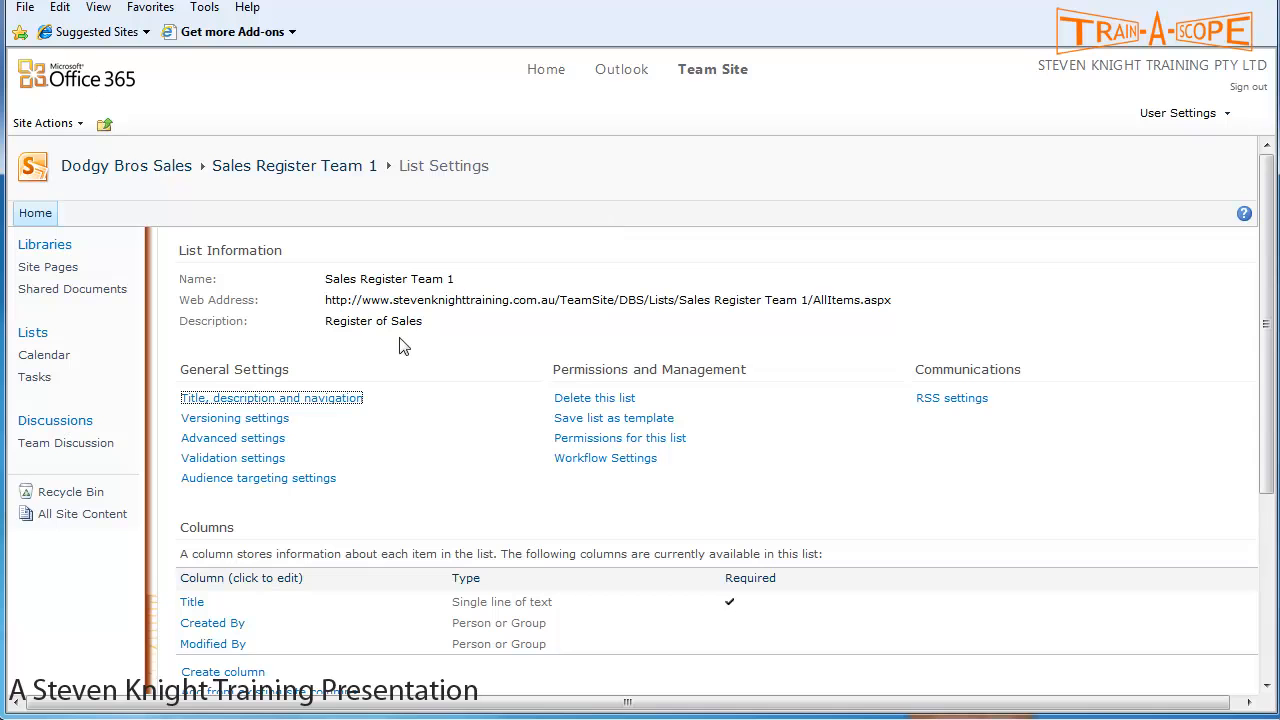
{"action": "scroll", "coordinate": [395, 388], "scroll_direction": "down", "scroll_amount": 3}
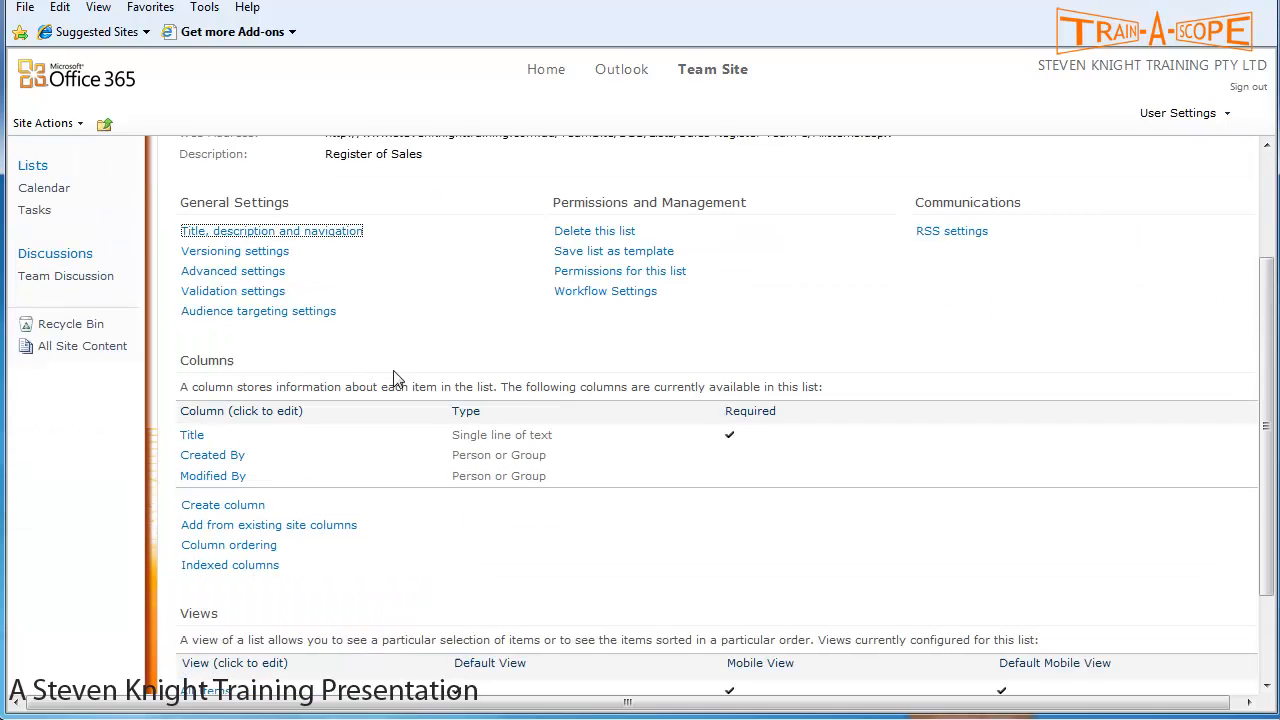
{"action": "left_click", "coordinate": [197, 473]}
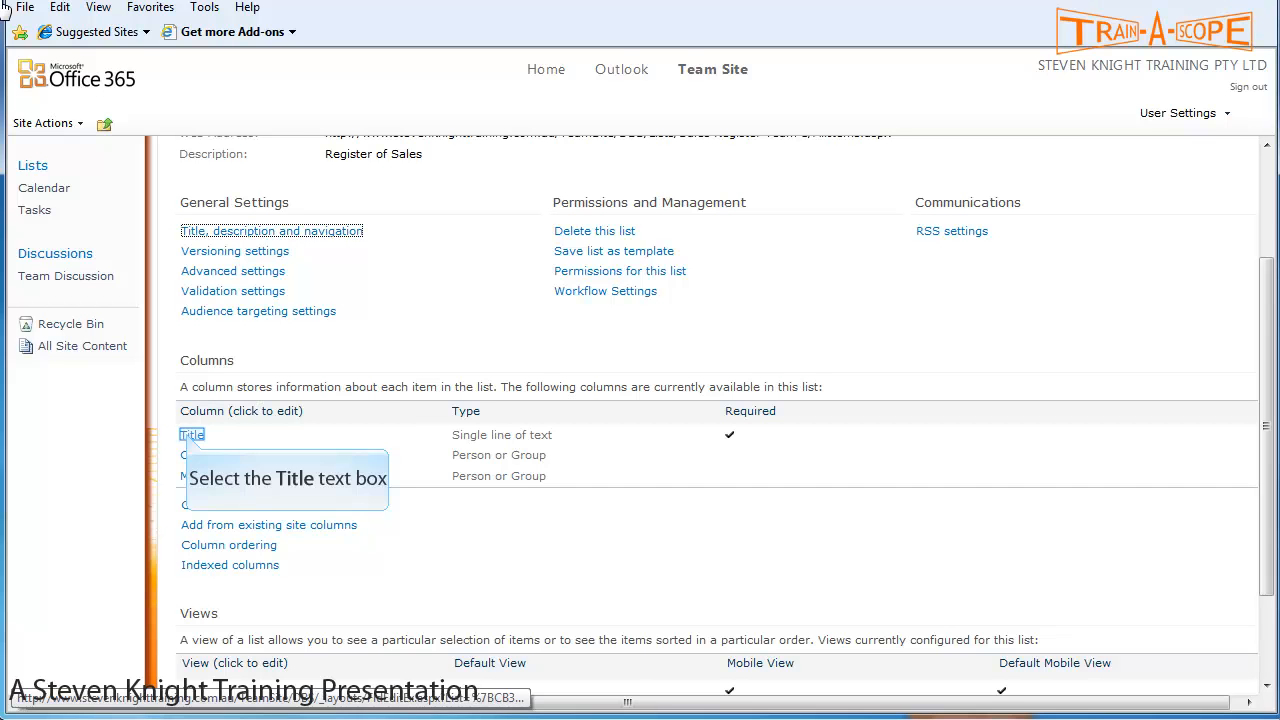
{"action": "left_click", "coordinate": [190, 437]}
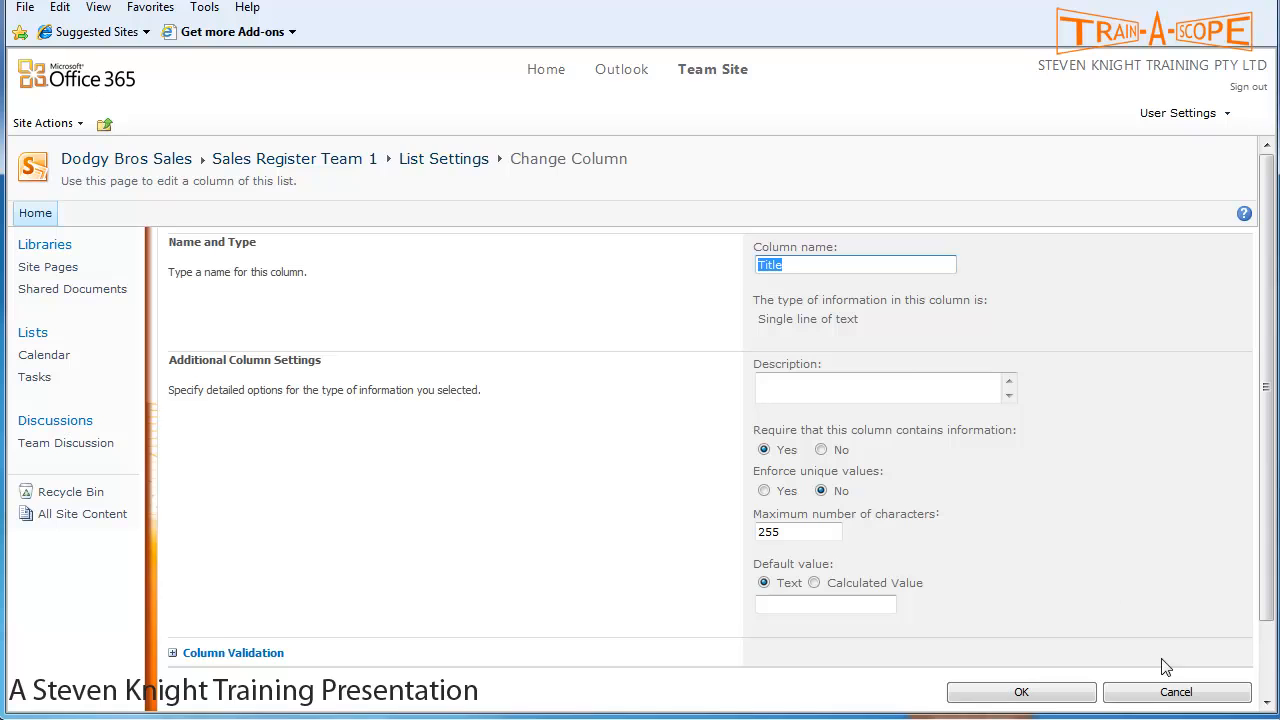
{"action": "left_click", "coordinate": [1169, 696]}
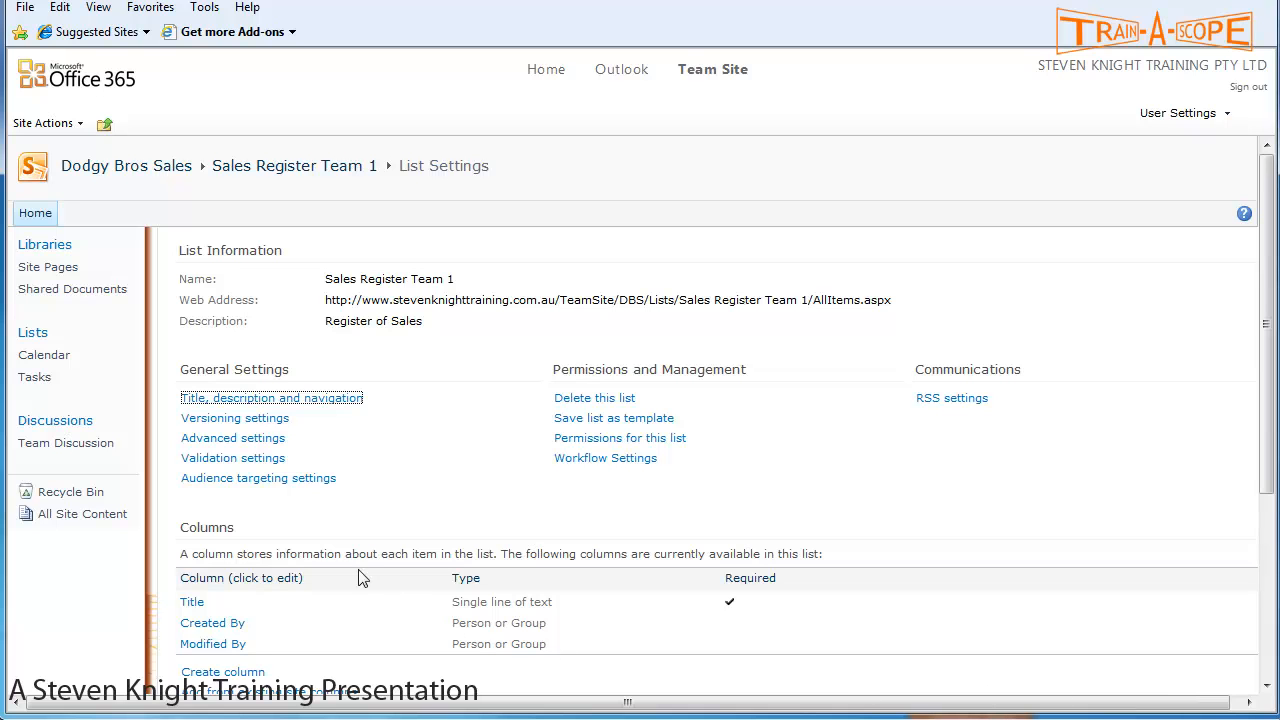
{"action": "scroll", "coordinate": [310, 490], "scroll_direction": "down", "scroll_amount": 3}
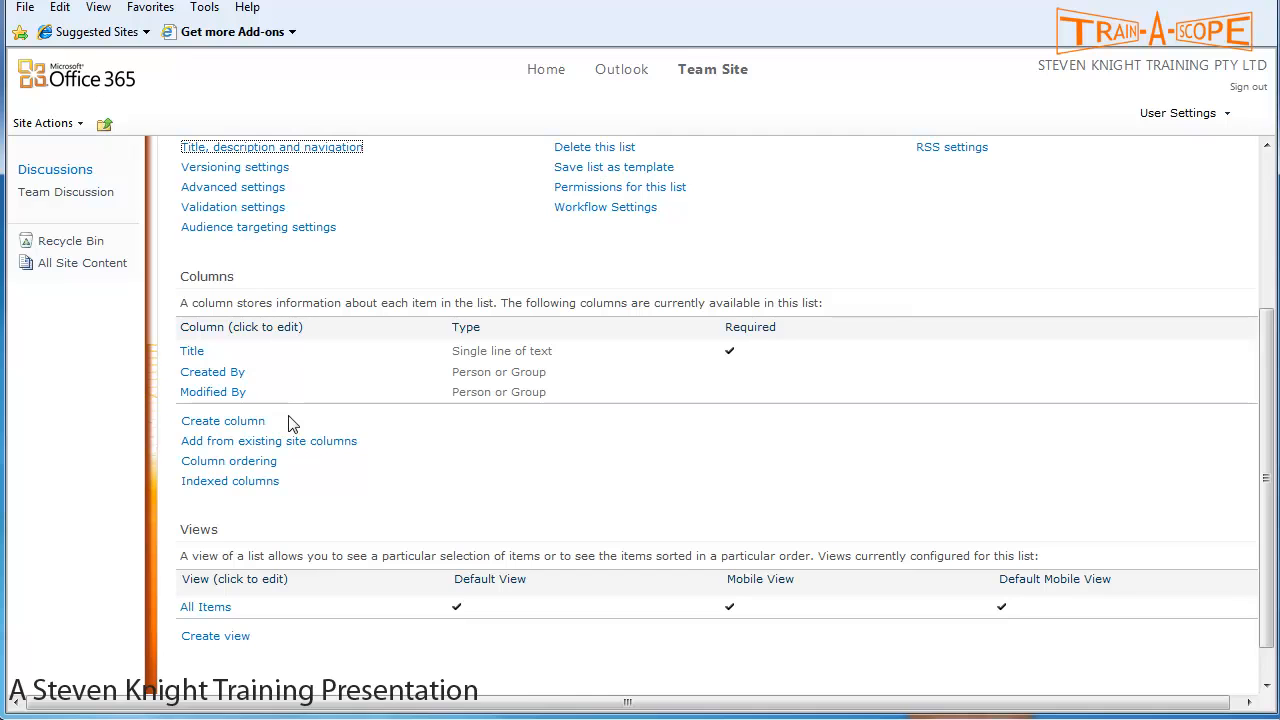
- Create a required Date and Time column 'Transaction Date', described 'Date of Sale', defaulting to today
{"action": "left_click", "coordinate": [223, 424]}
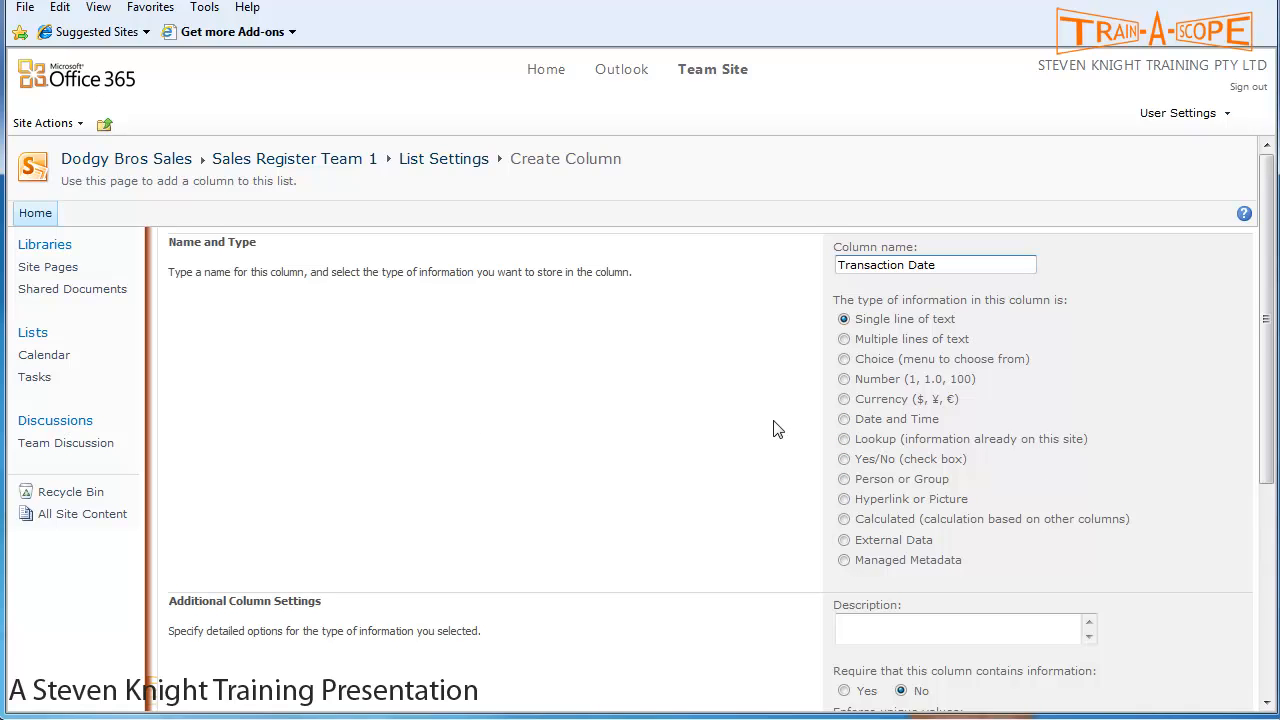
{"action": "left_click", "coordinate": [844, 420]}
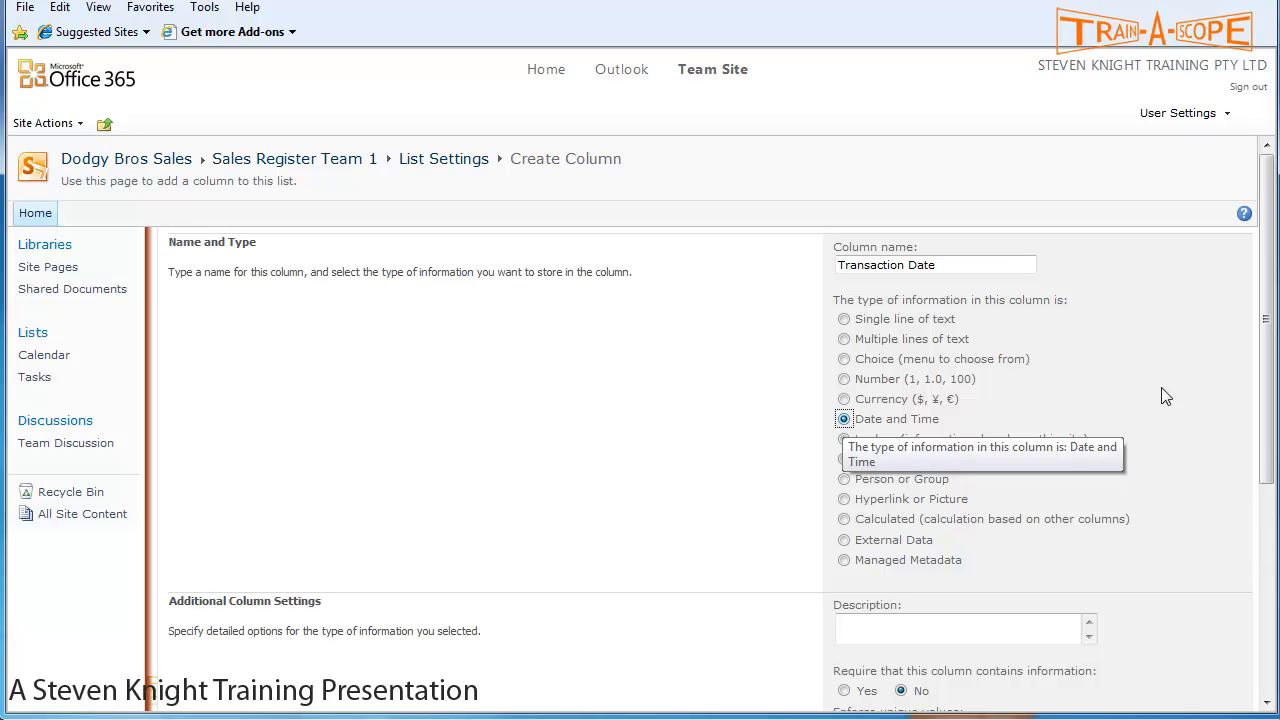
{"action": "left_click_drag", "start_coordinate": [1265, 310], "coordinate": [1265, 418]}
{"action": "left_click", "coordinate": [941, 431]}
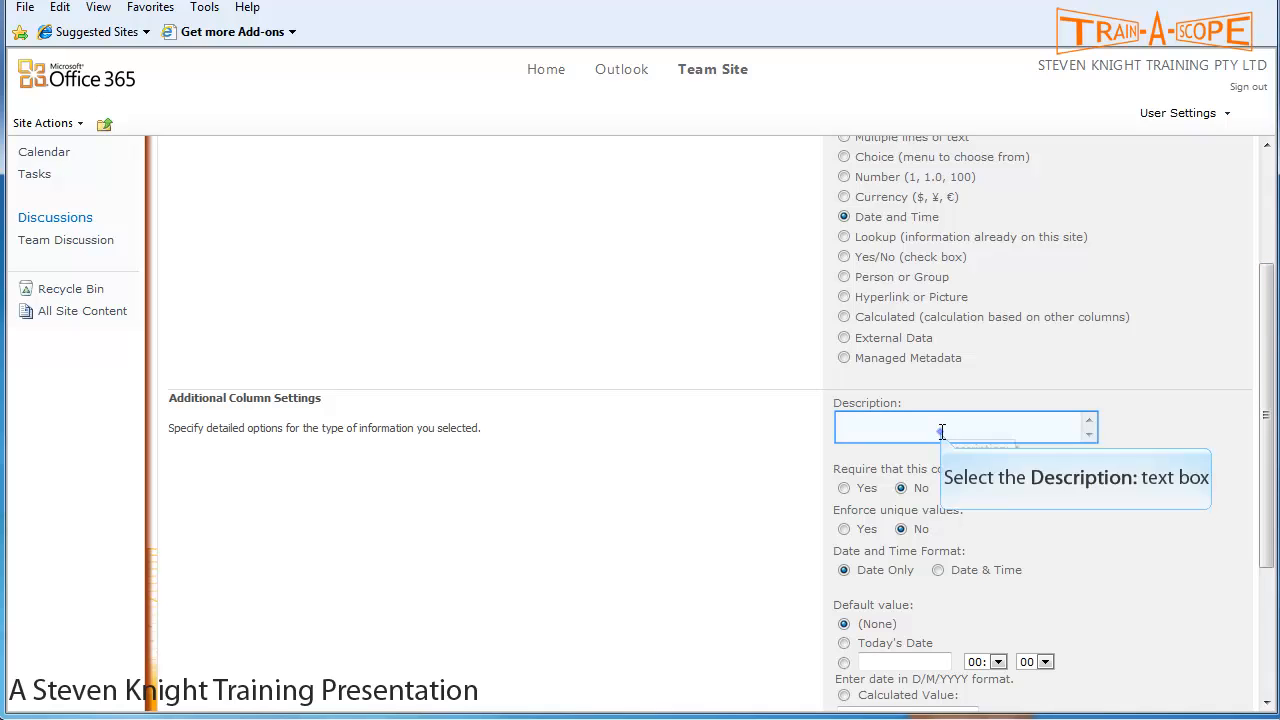
{"action": "type", "text": "Date of Sale"}
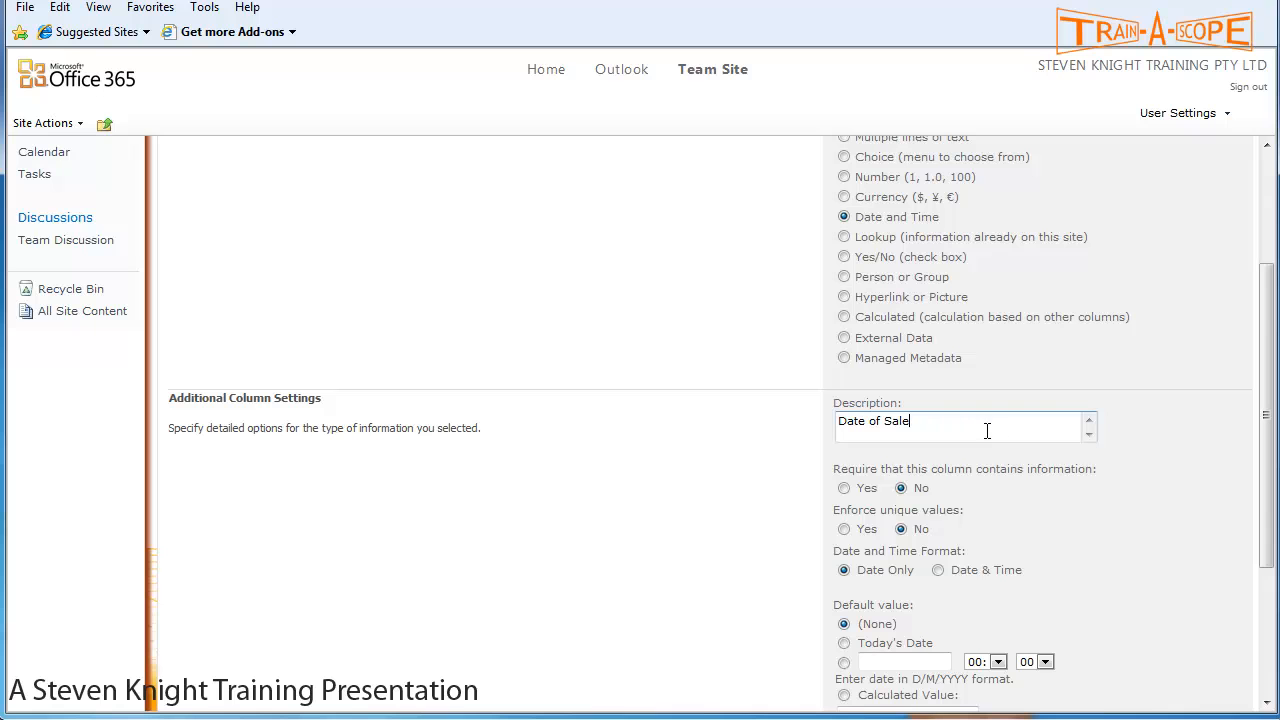
{"action": "scroll", "coordinate": [1055, 428], "scroll_direction": "down", "scroll_amount": 3}
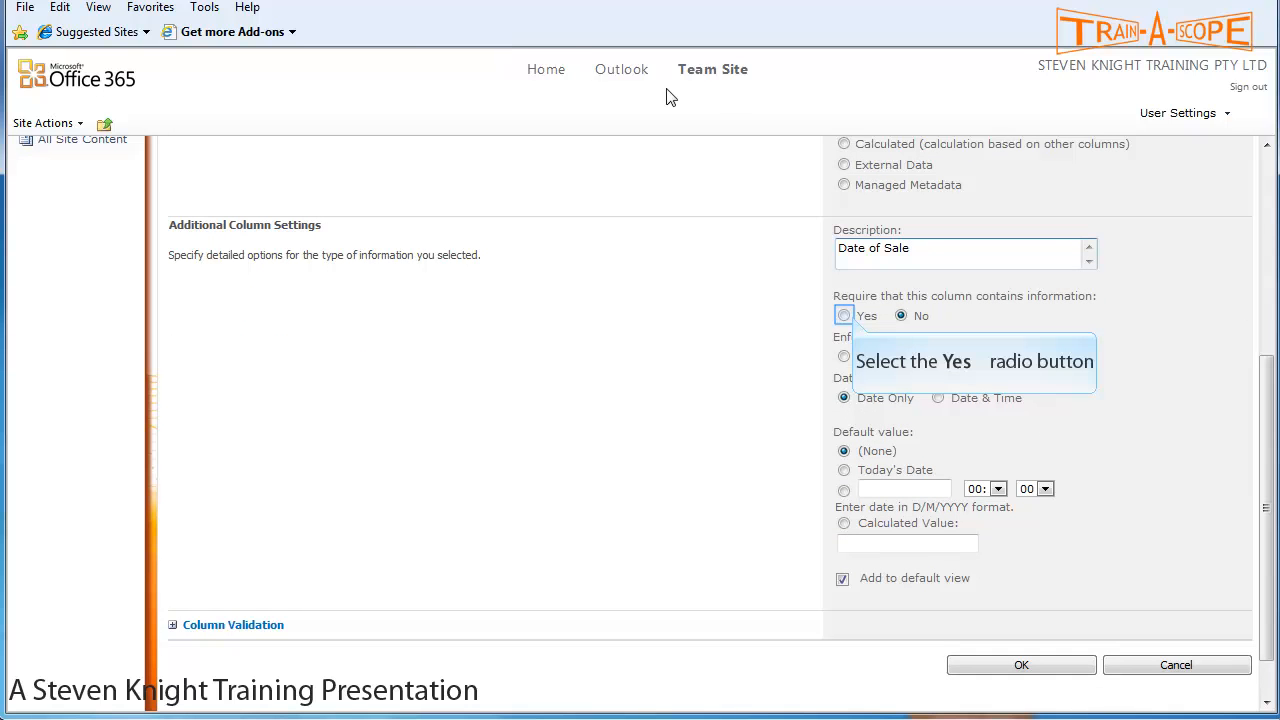
{"action": "left_click", "coordinate": [848, 316]}
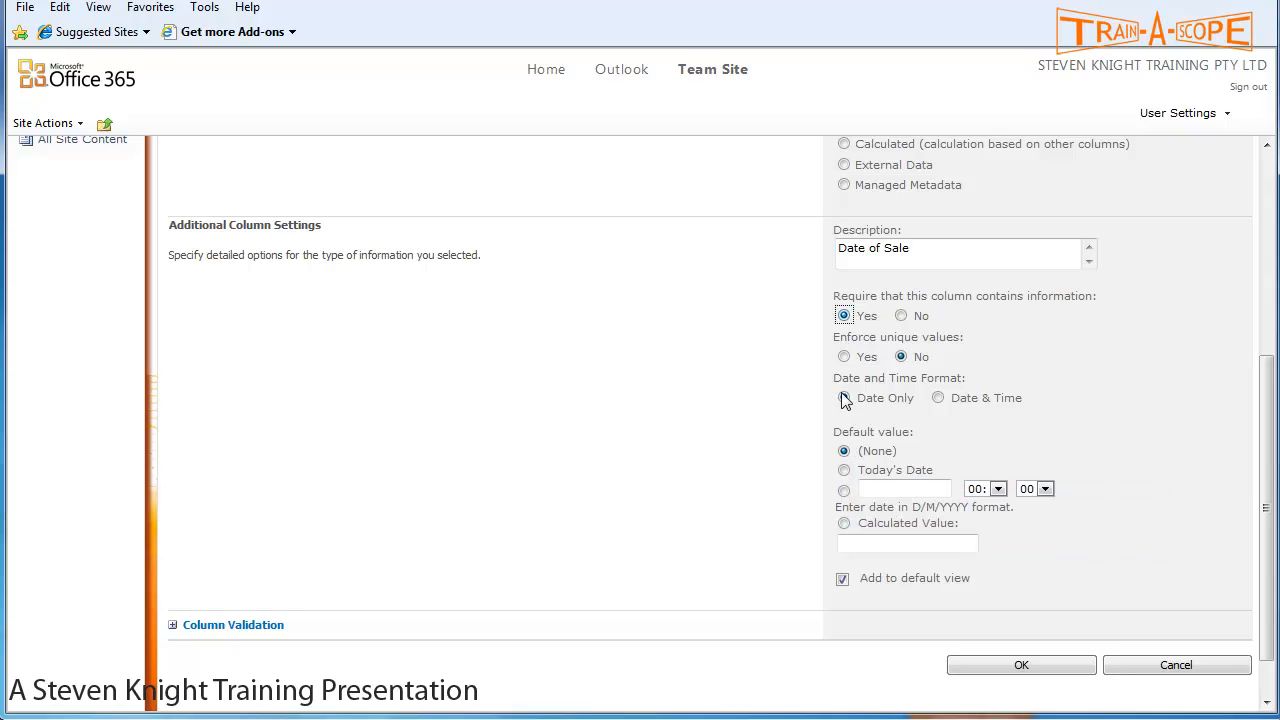
{"action": "left_click", "coordinate": [843, 472]}
{"action": "left_click", "coordinate": [1041, 668]}
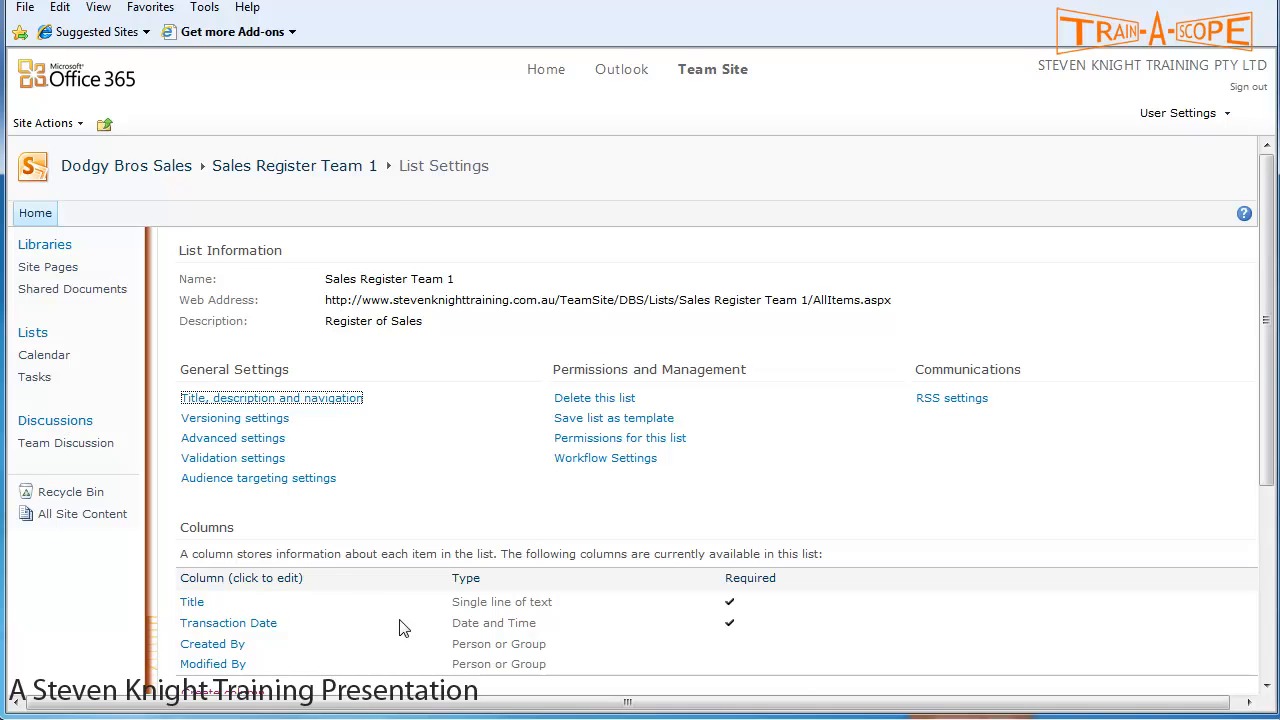
{"action": "scroll", "coordinate": [350, 585], "scroll_direction": "down", "scroll_amount": 2}
- Start a new column named 'Sales Person' with the Person or Group type
{"action": "left_click", "coordinate": [237, 610]}
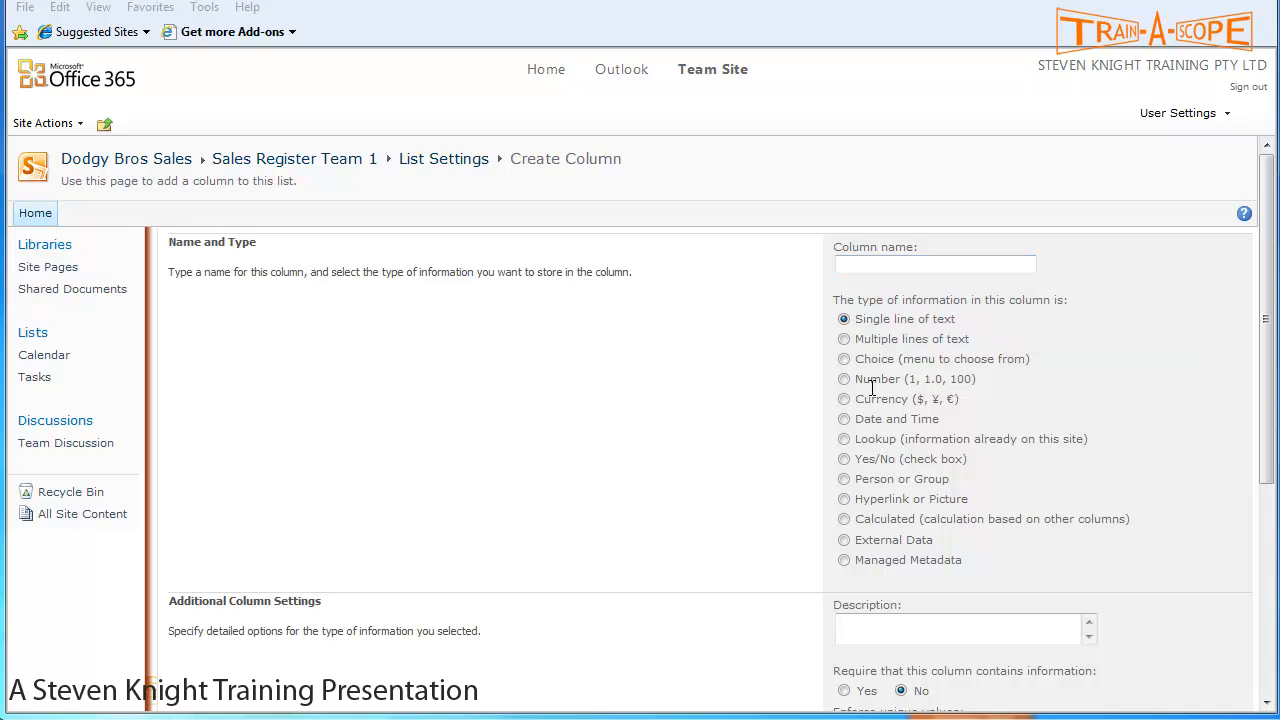
{"action": "left_click", "coordinate": [899, 266]}
{"action": "left_click", "coordinate": [857, 263]}
{"action": "type", "text": "Sales Person"}
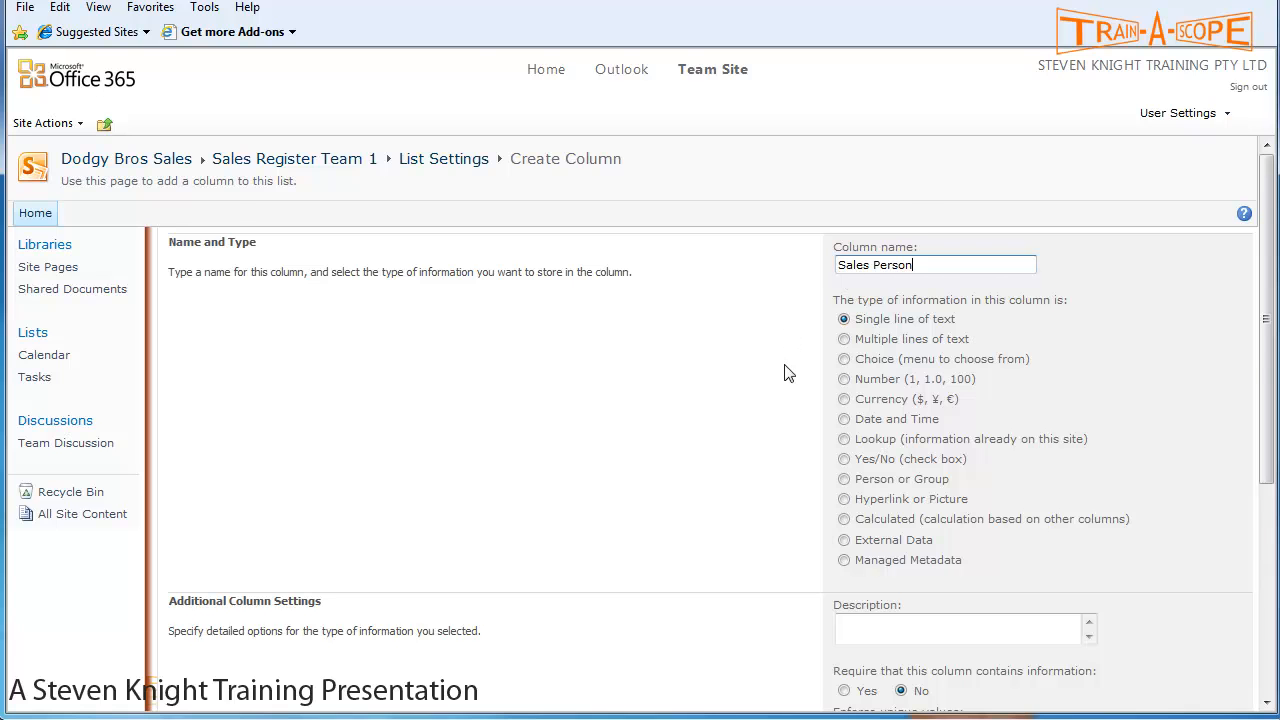
{"action": "scroll", "coordinate": [784, 373], "scroll_direction": "down", "scroll_amount": 1}
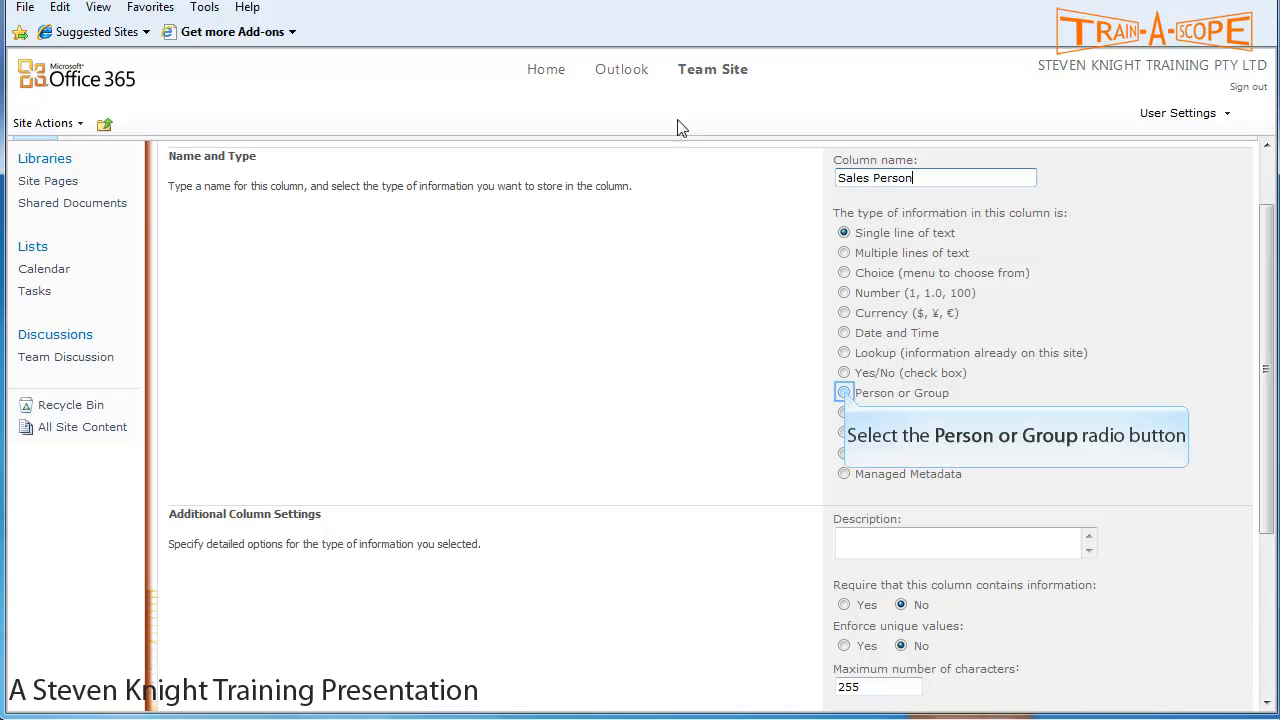
{"action": "left_click", "coordinate": [843, 393]}
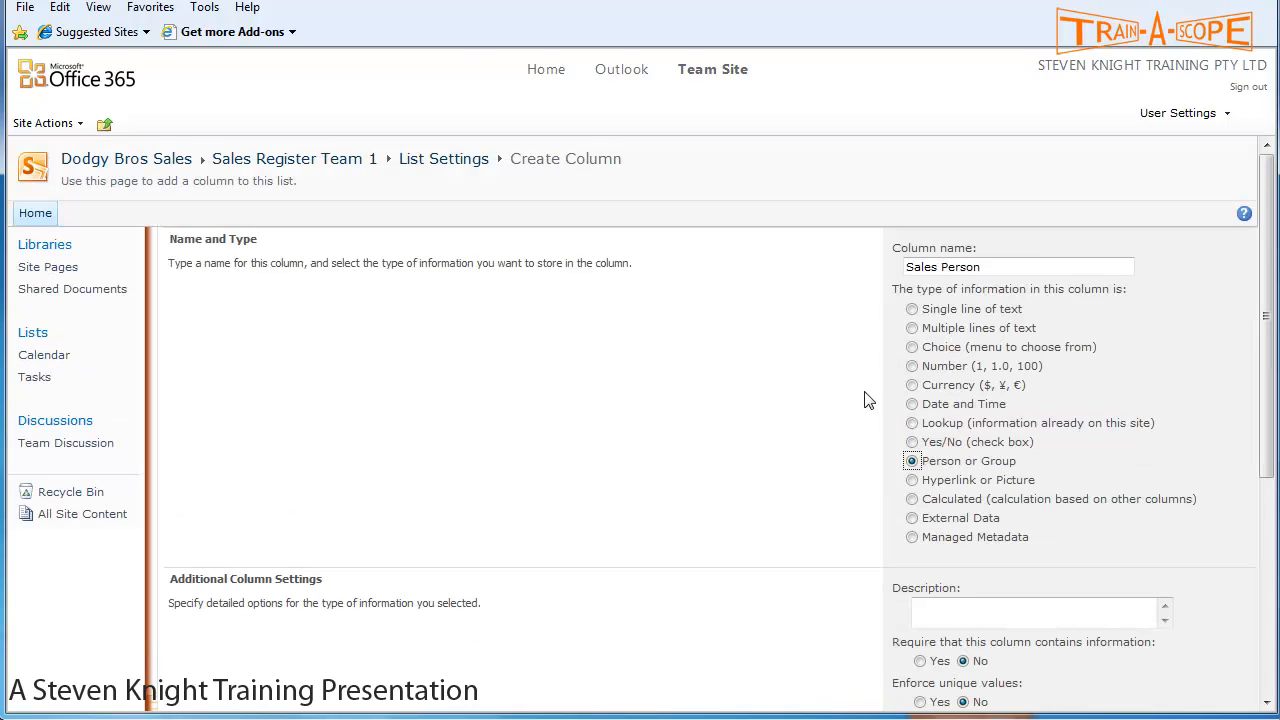
{"action": "scroll", "coordinate": [887, 427], "scroll_direction": "down", "scroll_amount": 1}
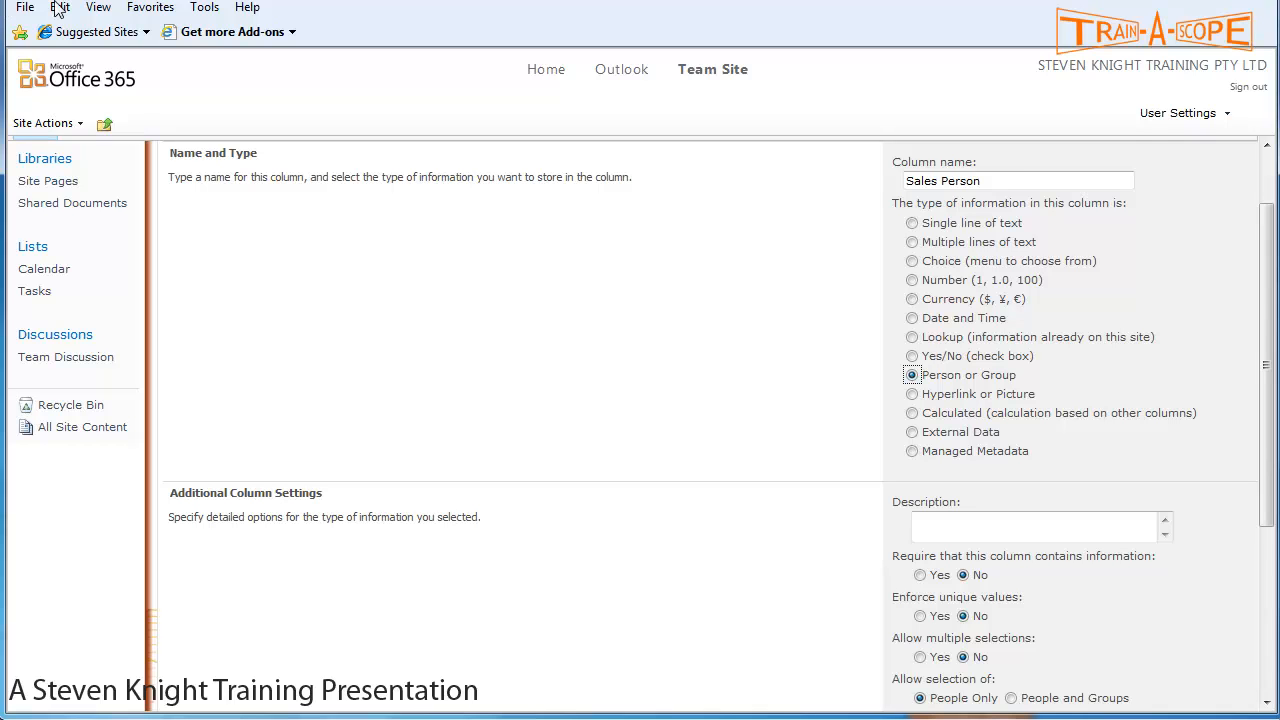
{"action": "left_click_drag", "start_coordinate": [1266, 279], "coordinate": [1261, 328]}
- Describe Sales Person as 'Staff member Making Sale', make it required, show Name (with presence), and save
{"action": "left_click", "coordinate": [945, 439]}
{"action": "type", "text": "Staff member Making Sale"}
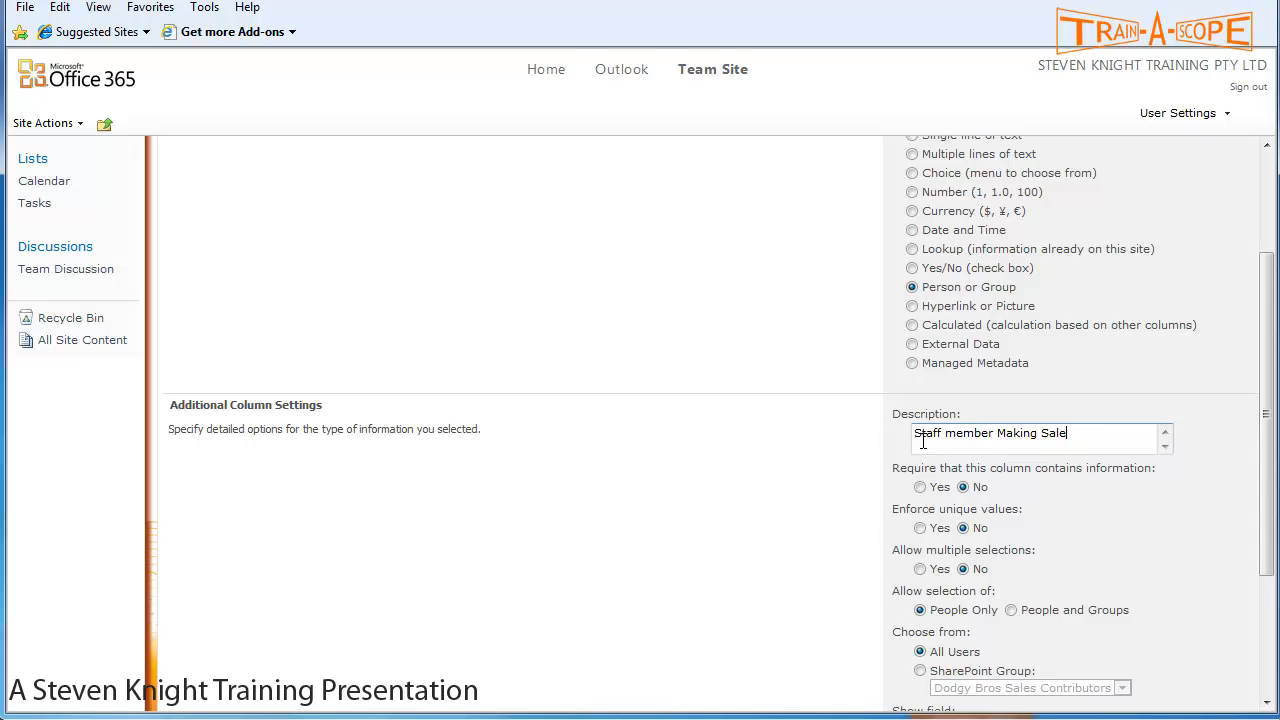
{"action": "scroll", "coordinate": [922, 442], "scroll_direction": "down", "scroll_amount": 3}
{"action": "left_click", "coordinate": [920, 316]}
{"action": "scroll", "coordinate": [1089, 333], "scroll_direction": "up", "scroll_amount": 3}
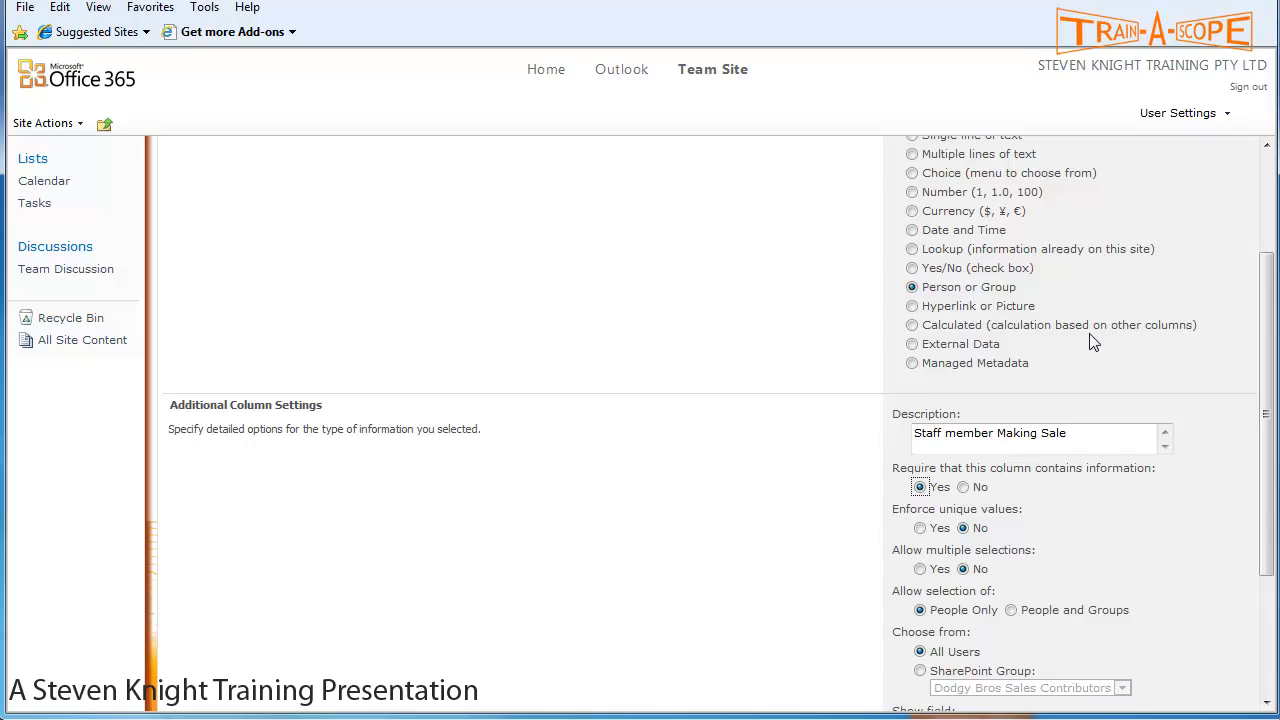
{"action": "scroll", "coordinate": [1089, 341], "scroll_direction": "down", "scroll_amount": 3}
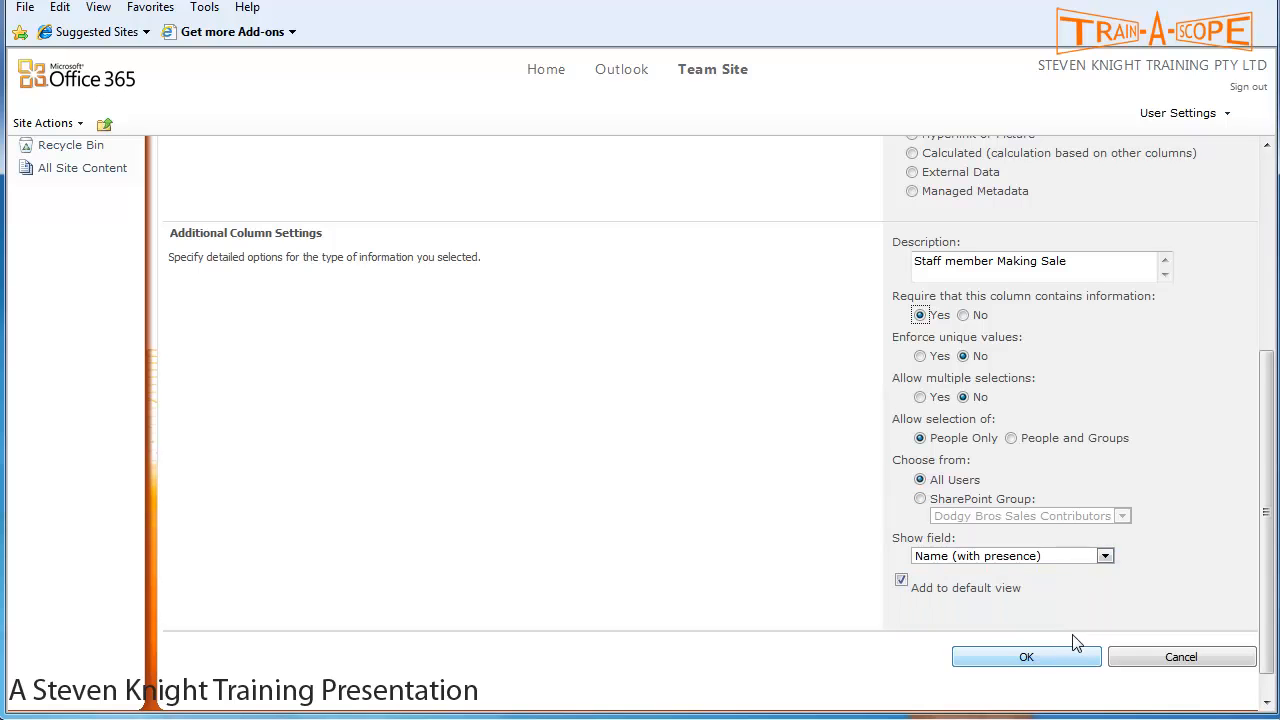
{"action": "left_click", "coordinate": [1104, 556]}
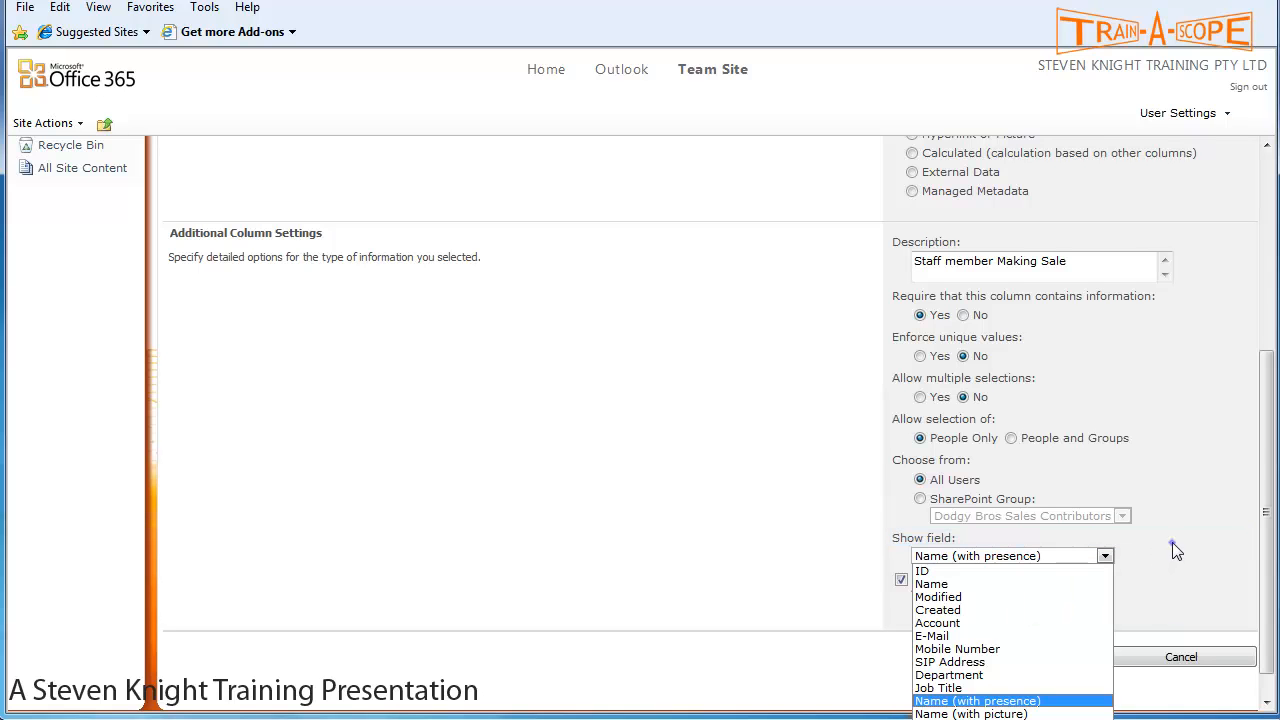
{"action": "left_click", "coordinate": [1173, 544]}
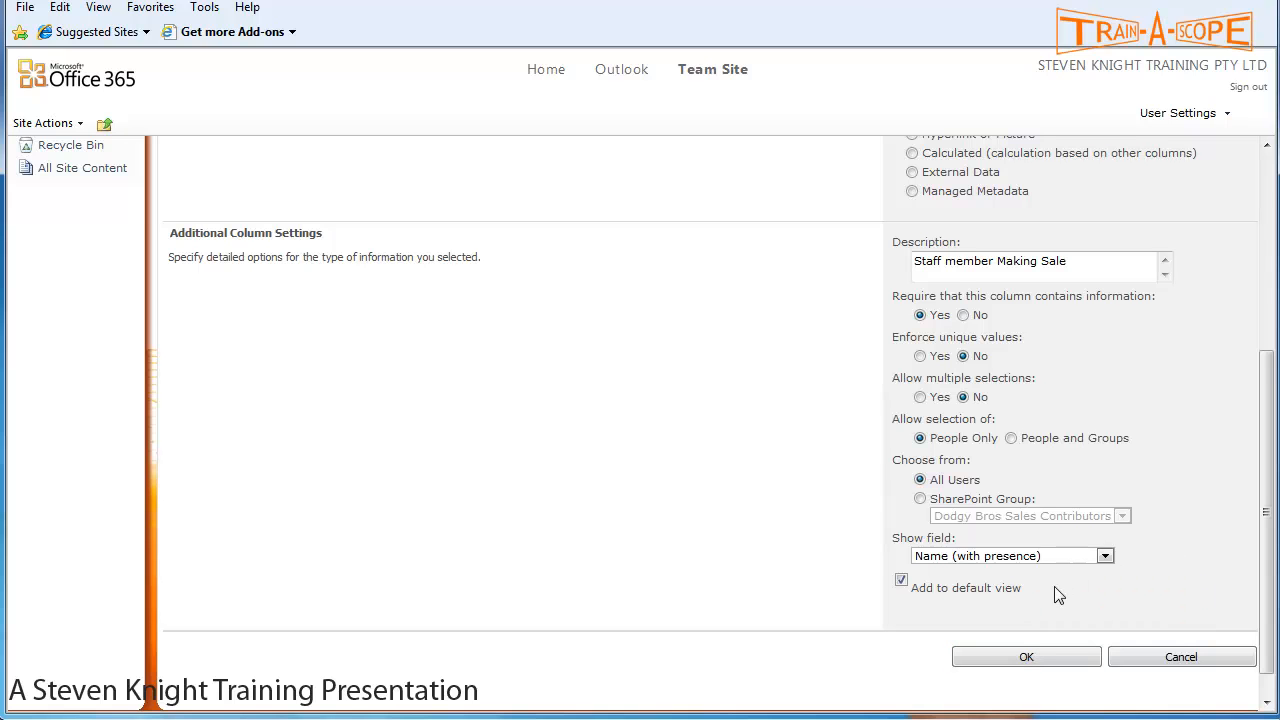
{"action": "left_click", "coordinate": [1028, 657]}
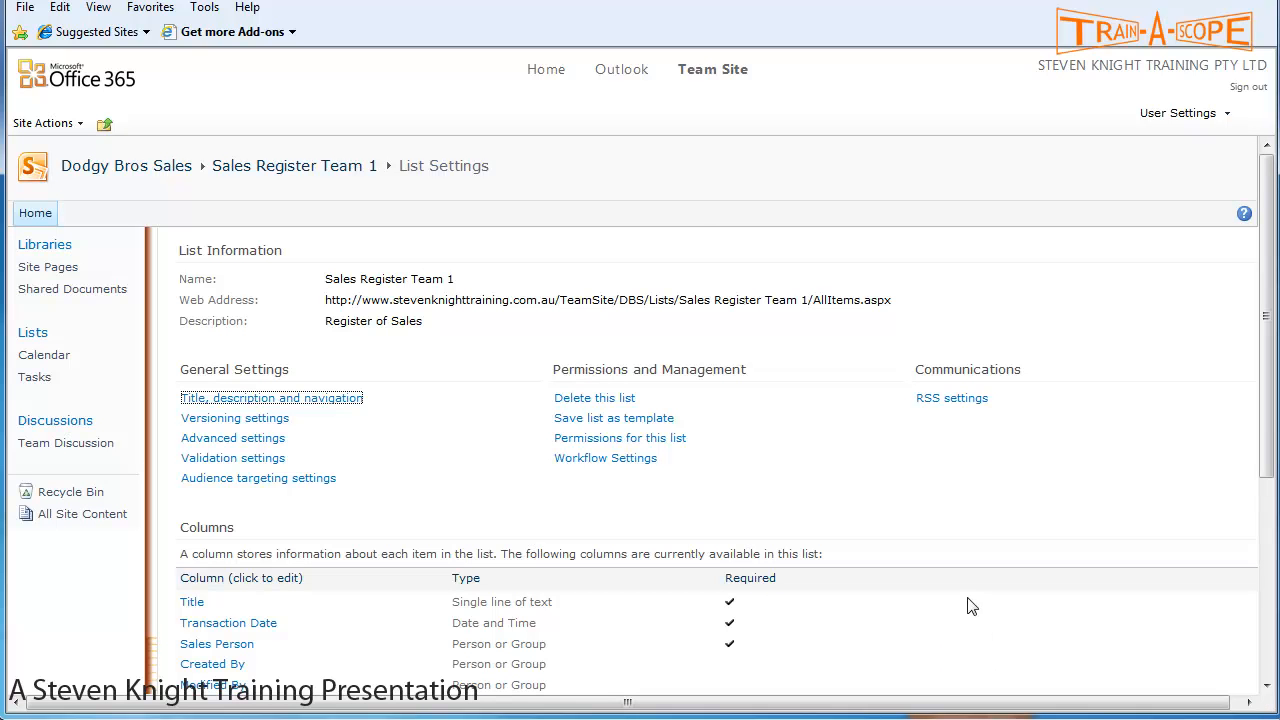
- Go to Add from existing site columns on the List Settings page
{"action": "scroll", "coordinate": [967, 590], "scroll_direction": "down", "scroll_amount": 3}
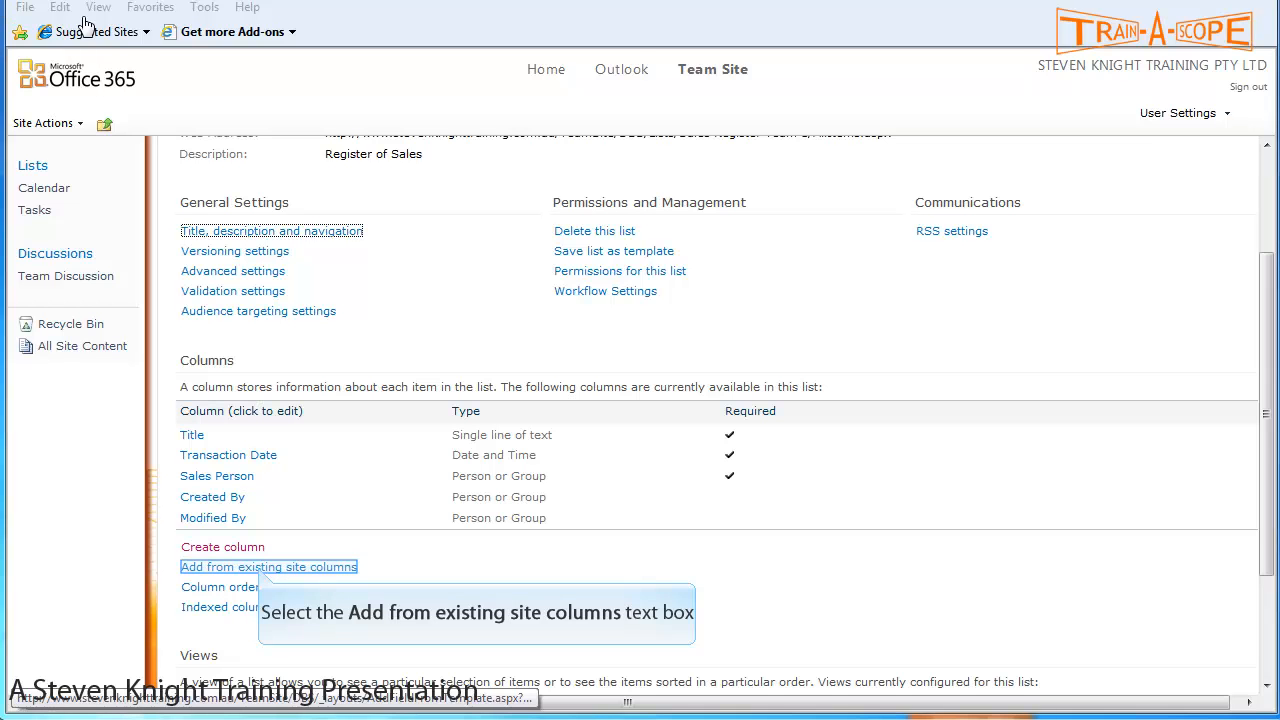
{"action": "left_click", "coordinate": [262, 567]}
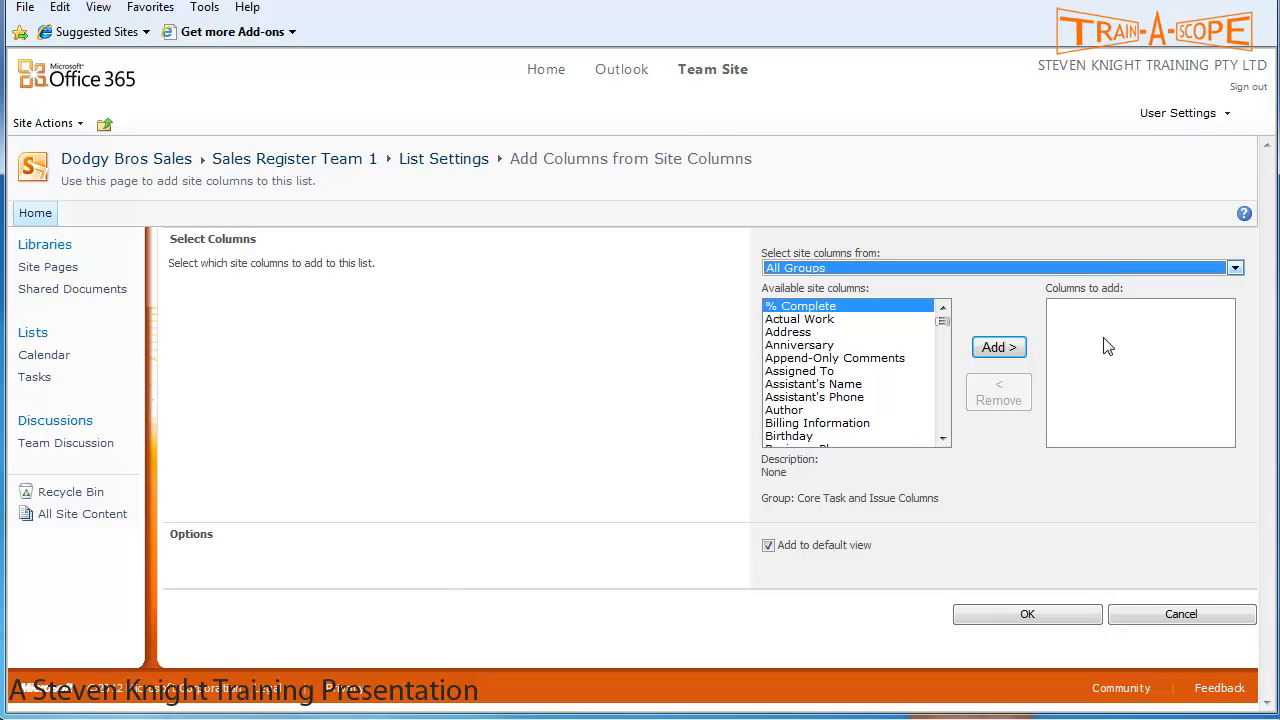
- Add the Dodgy Sales site columns Product Category and Payment Method to the list
{"action": "left_click", "coordinate": [1119, 265]}
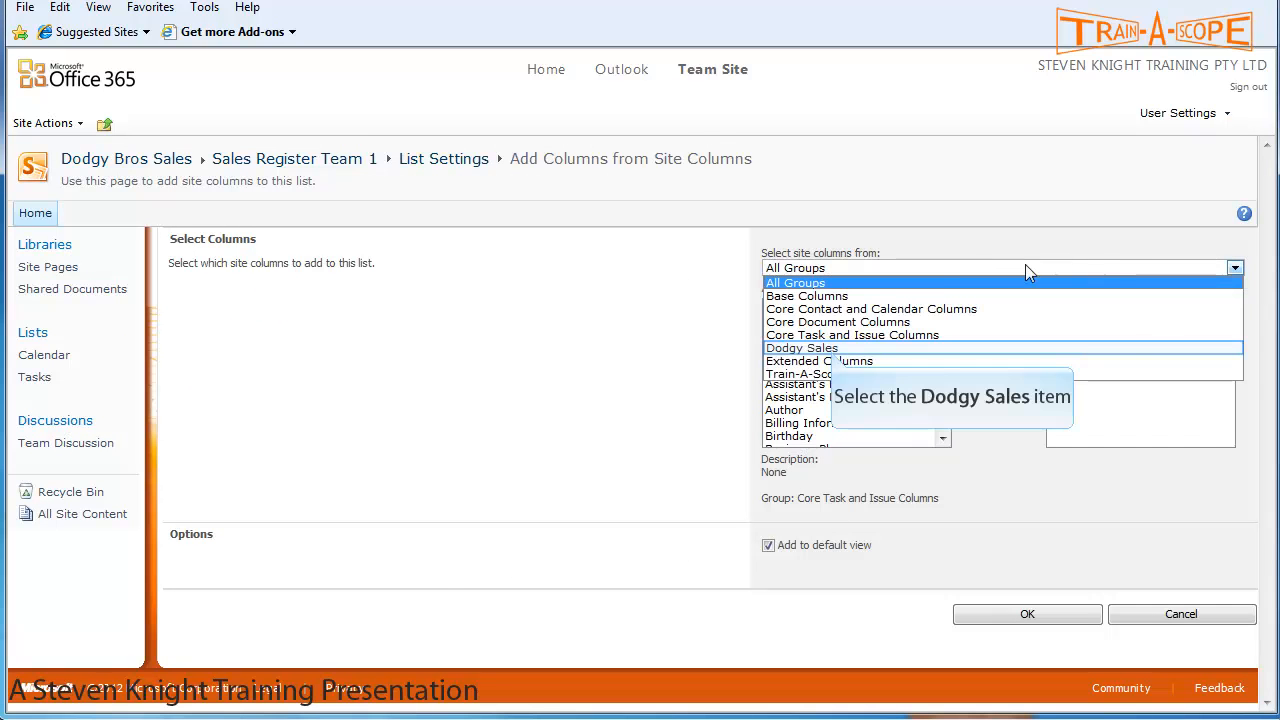
{"action": "left_click", "coordinate": [832, 348]}
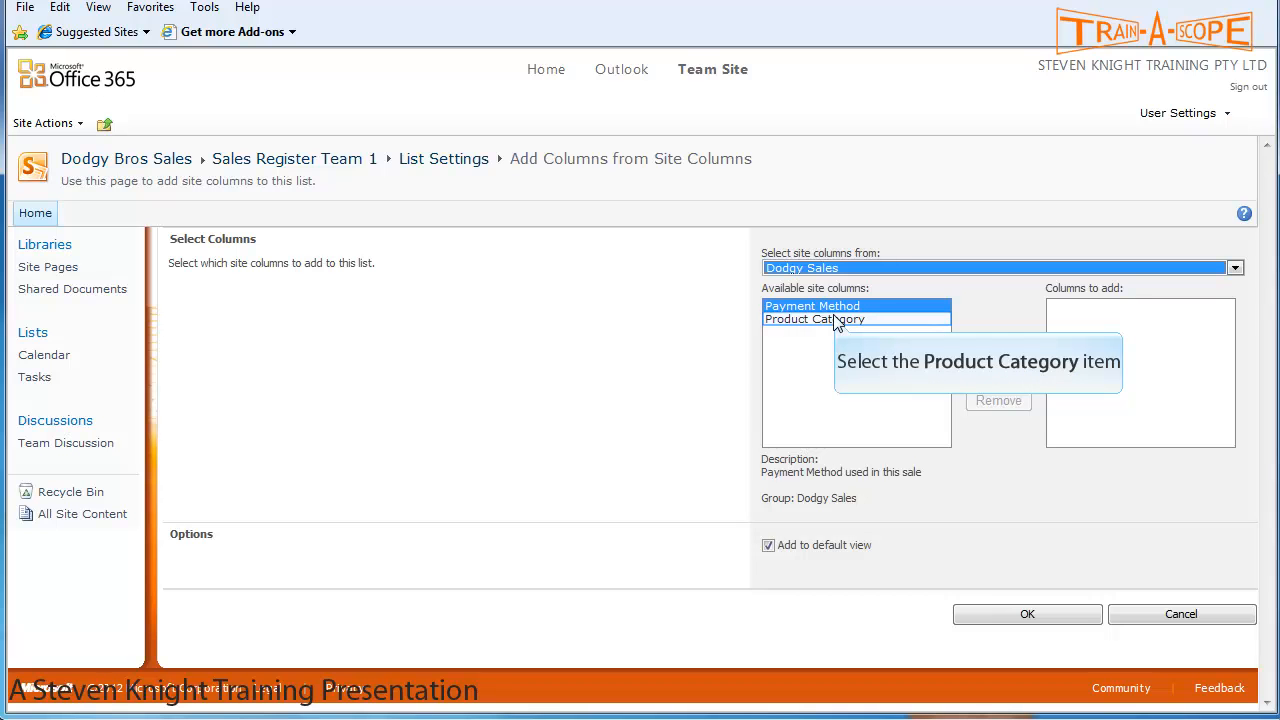
{"action": "left_click", "coordinate": [836, 320]}
{"action": "left_click", "coordinate": [983, 348]}
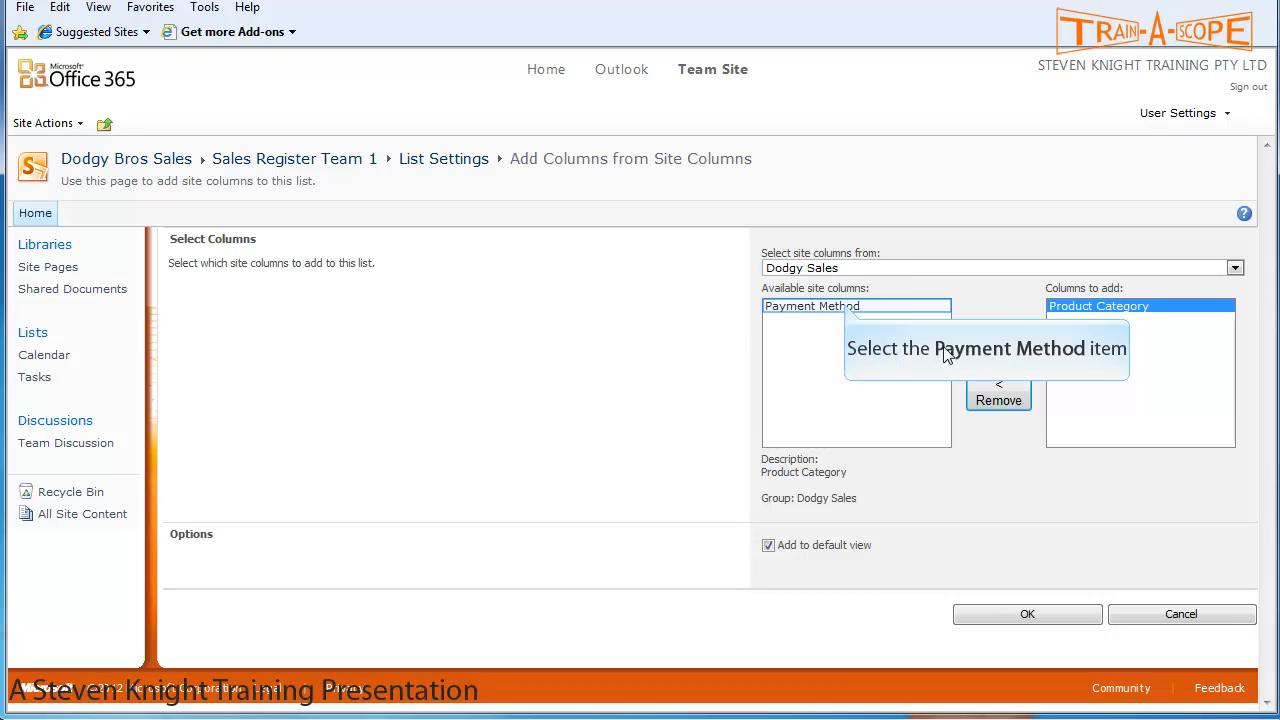
{"action": "left_click", "coordinate": [847, 308]}
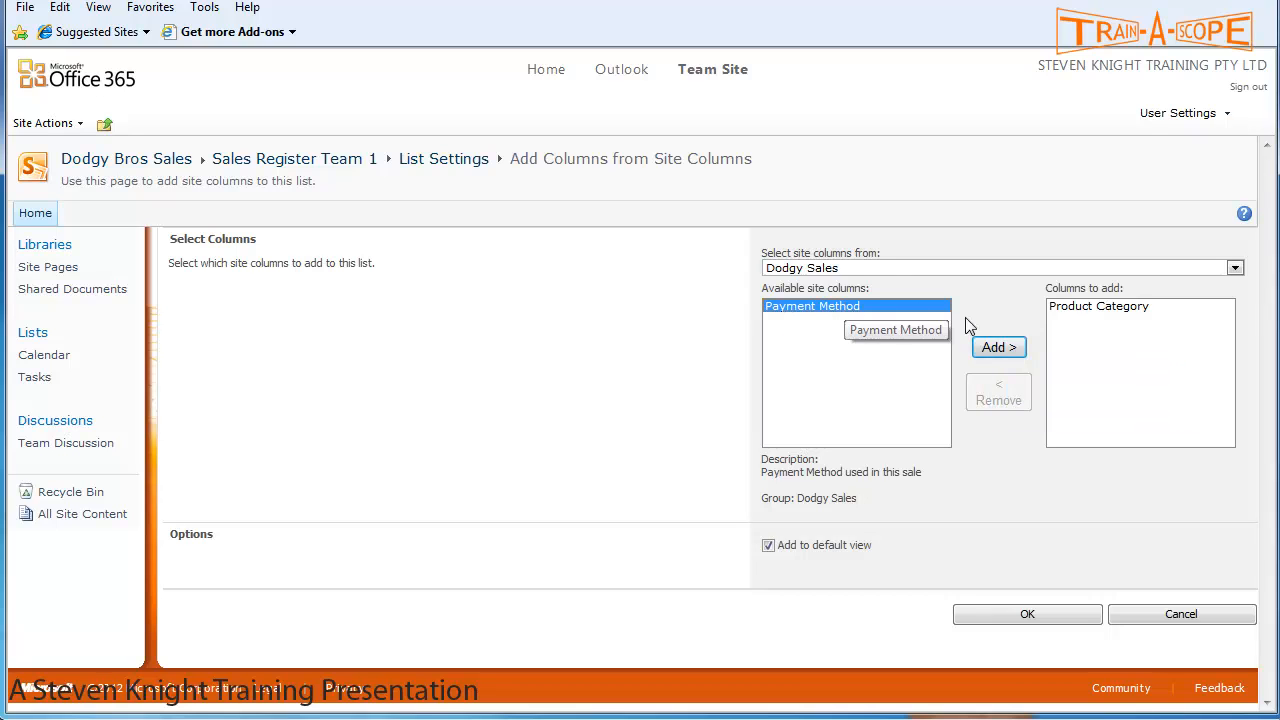
{"action": "left_click", "coordinate": [992, 347]}
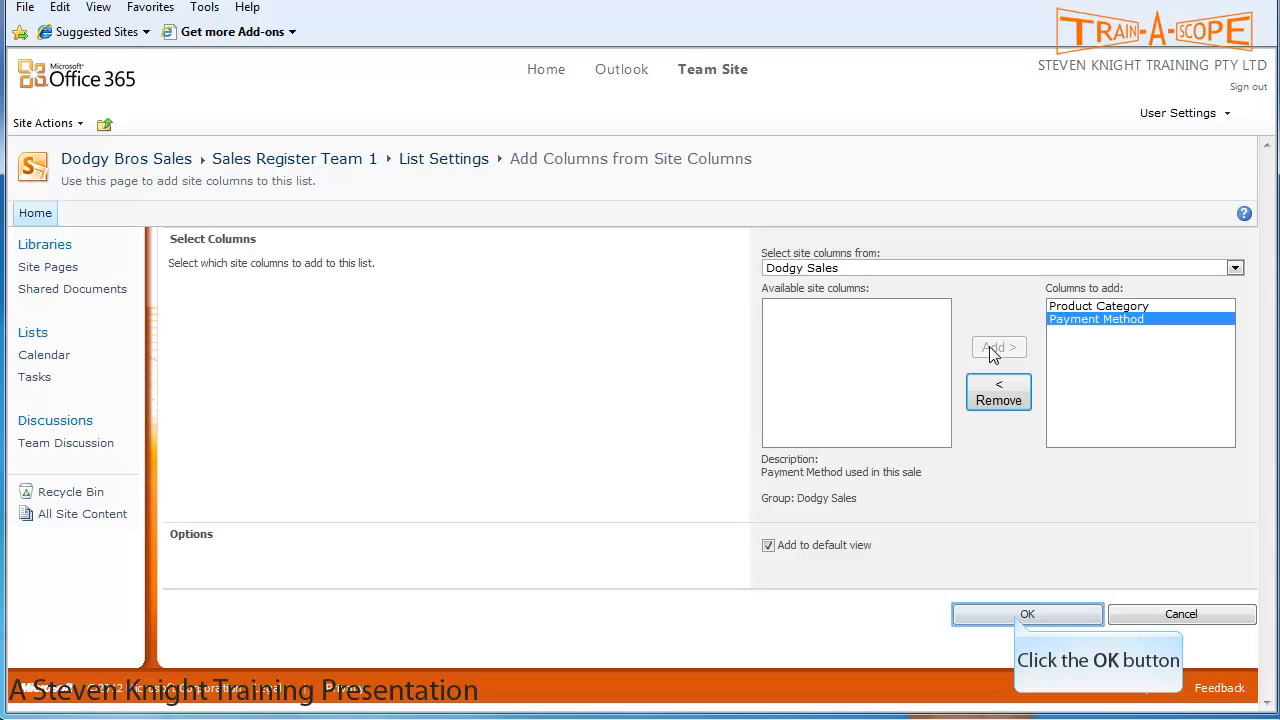
{"action": "left_click", "coordinate": [1018, 617]}
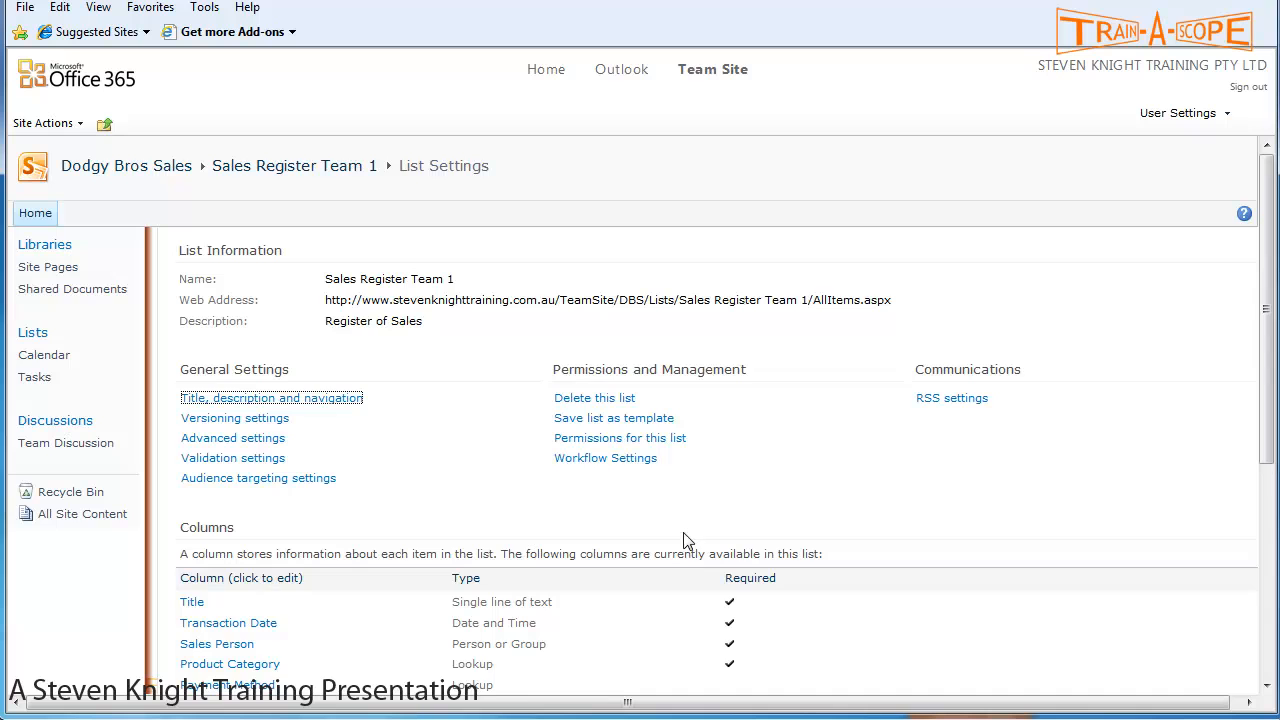
- Turn off Allow multiple values on Product Category, accept the warning, and save the column
{"action": "scroll", "coordinate": [686, 540], "scroll_direction": "down", "scroll_amount": 3}
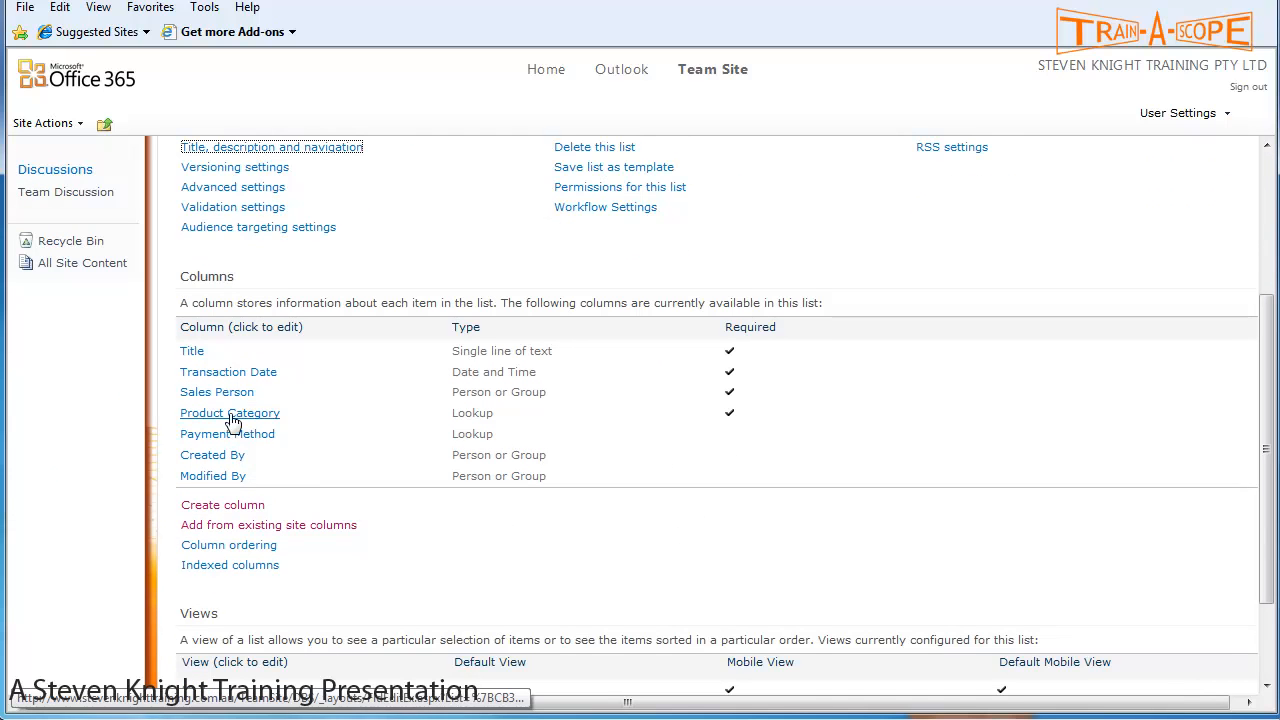
{"action": "left_click", "coordinate": [242, 418]}
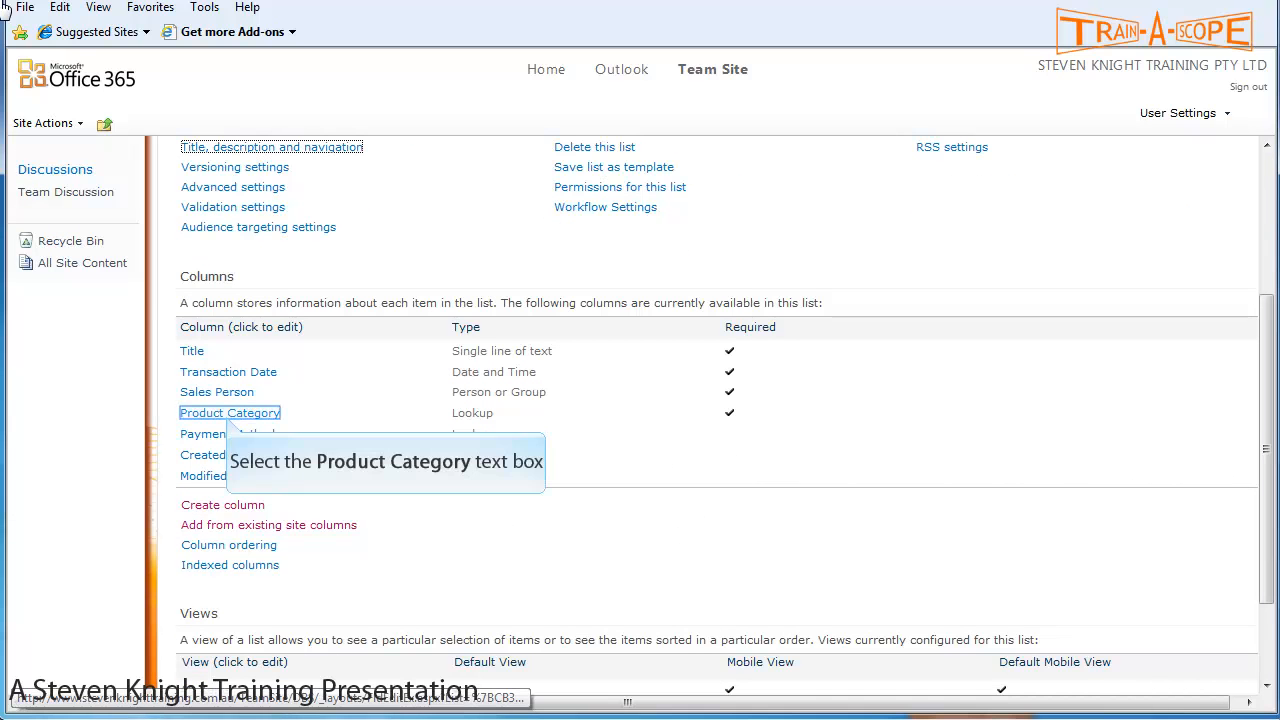
{"action": "left_click", "coordinate": [229, 416]}
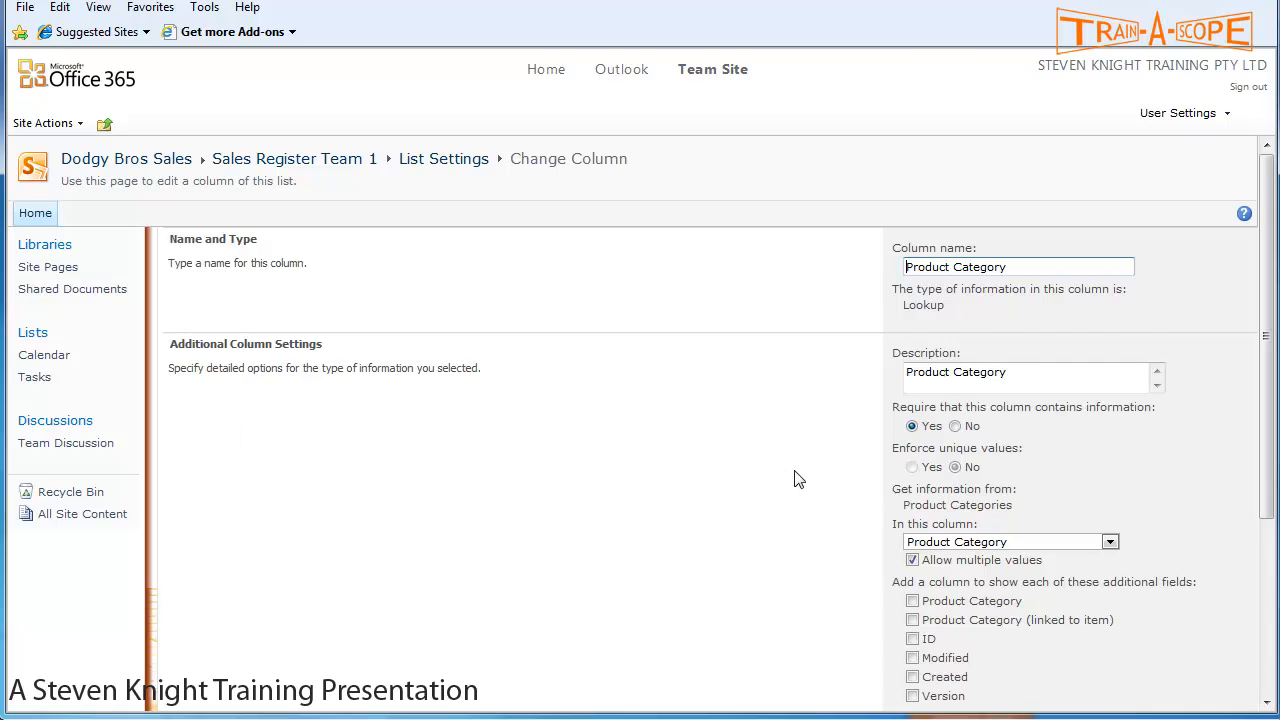
{"action": "scroll", "coordinate": [797, 479], "scroll_direction": "down", "scroll_amount": 1}
{"action": "scroll", "coordinate": [797, 479], "scroll_direction": "down", "scroll_amount": 1}
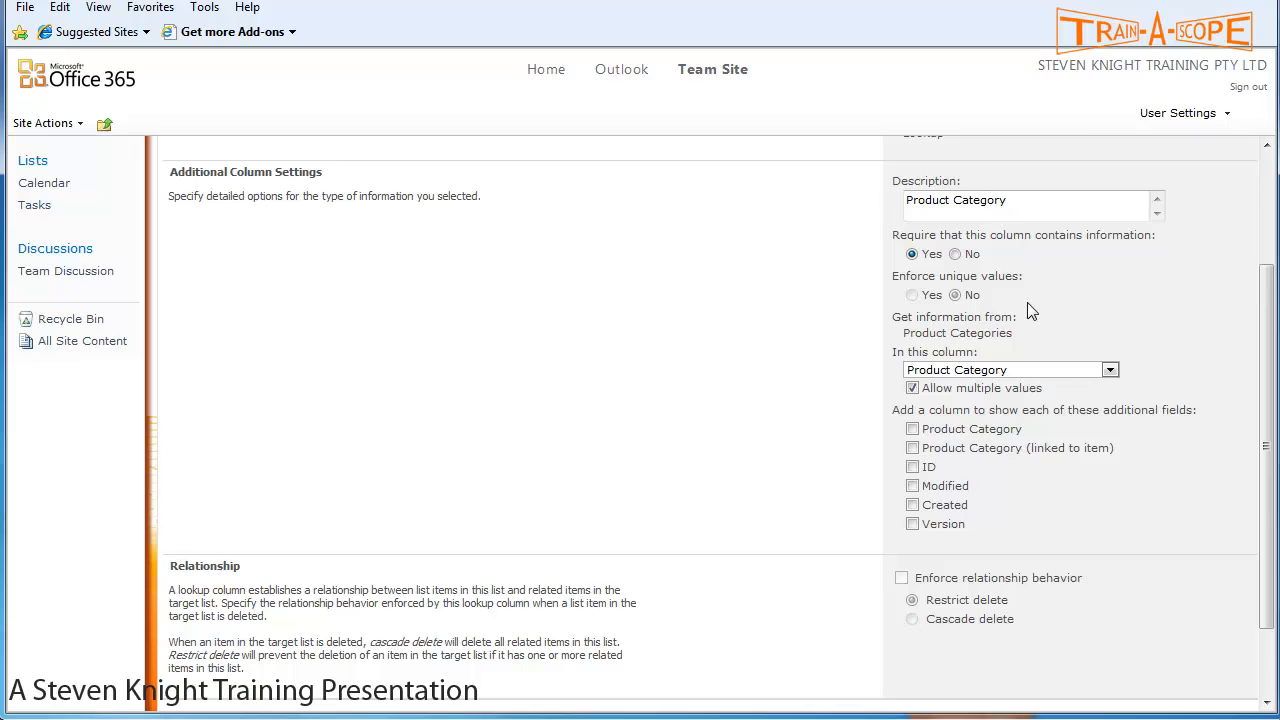
{"action": "scroll", "coordinate": [1031, 312], "scroll_direction": "down", "scroll_amount": 2}
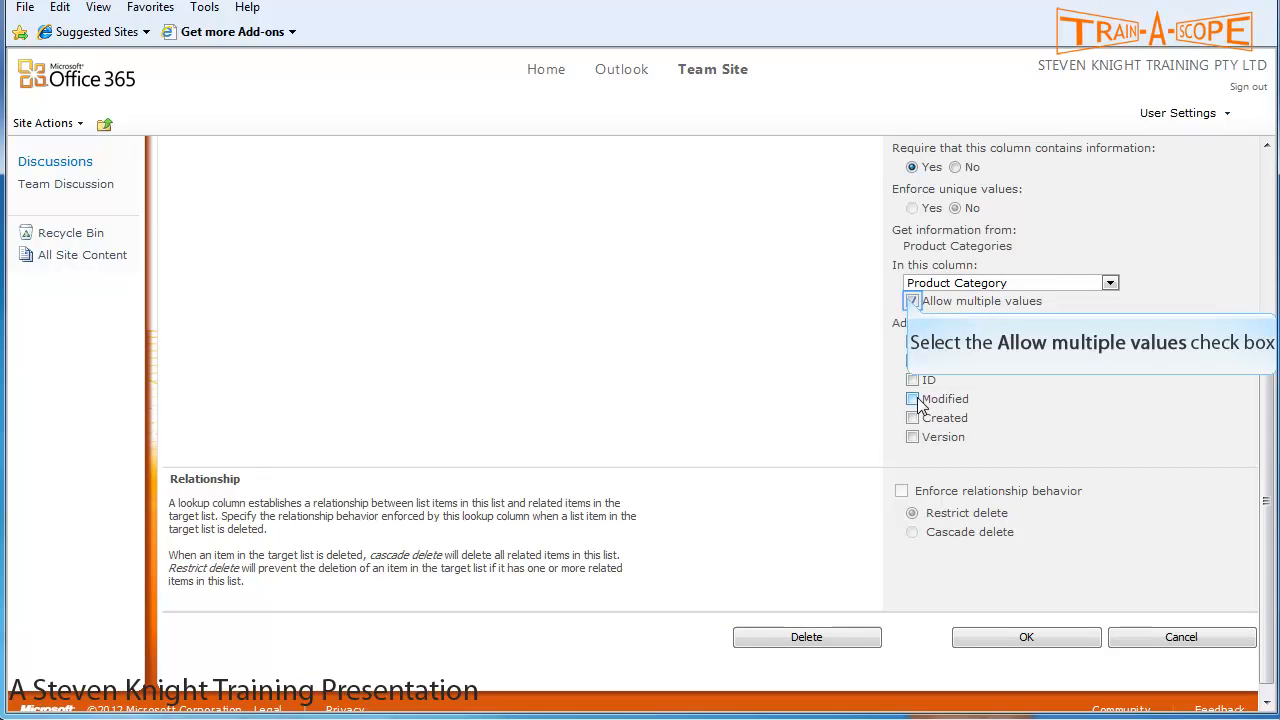
{"action": "left_click", "coordinate": [912, 301]}
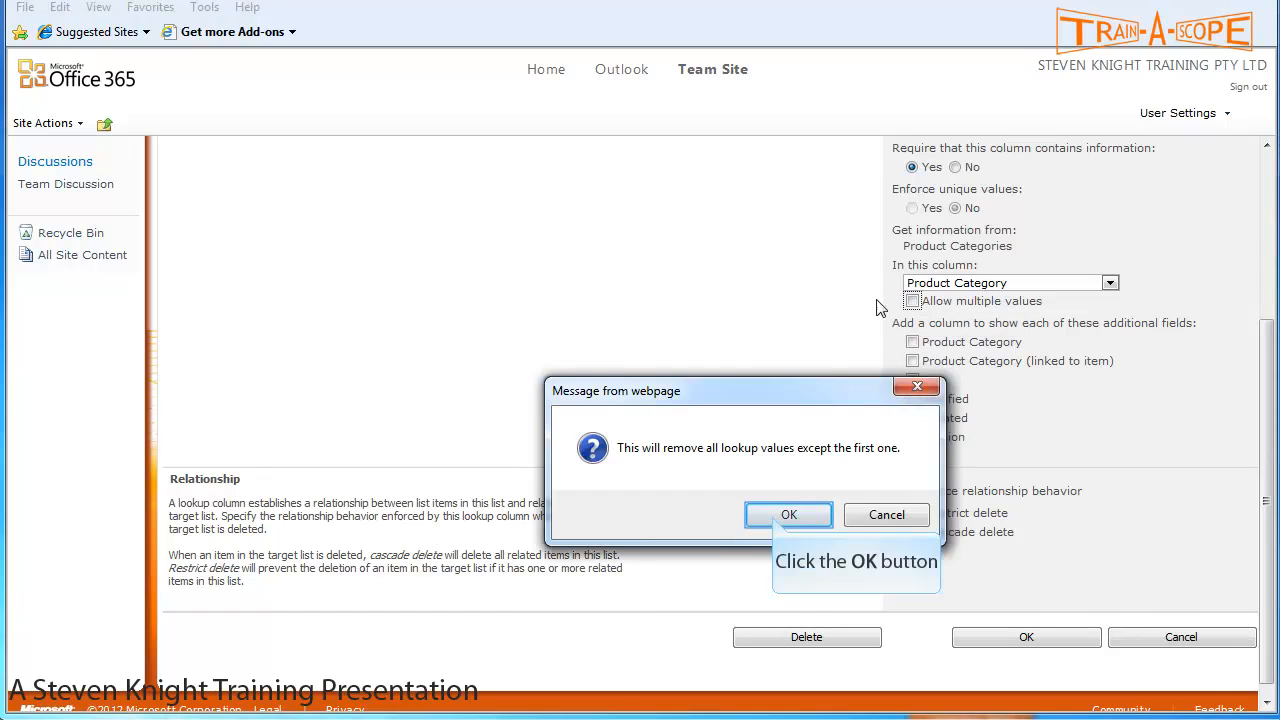
{"action": "left_click", "coordinate": [786, 515]}
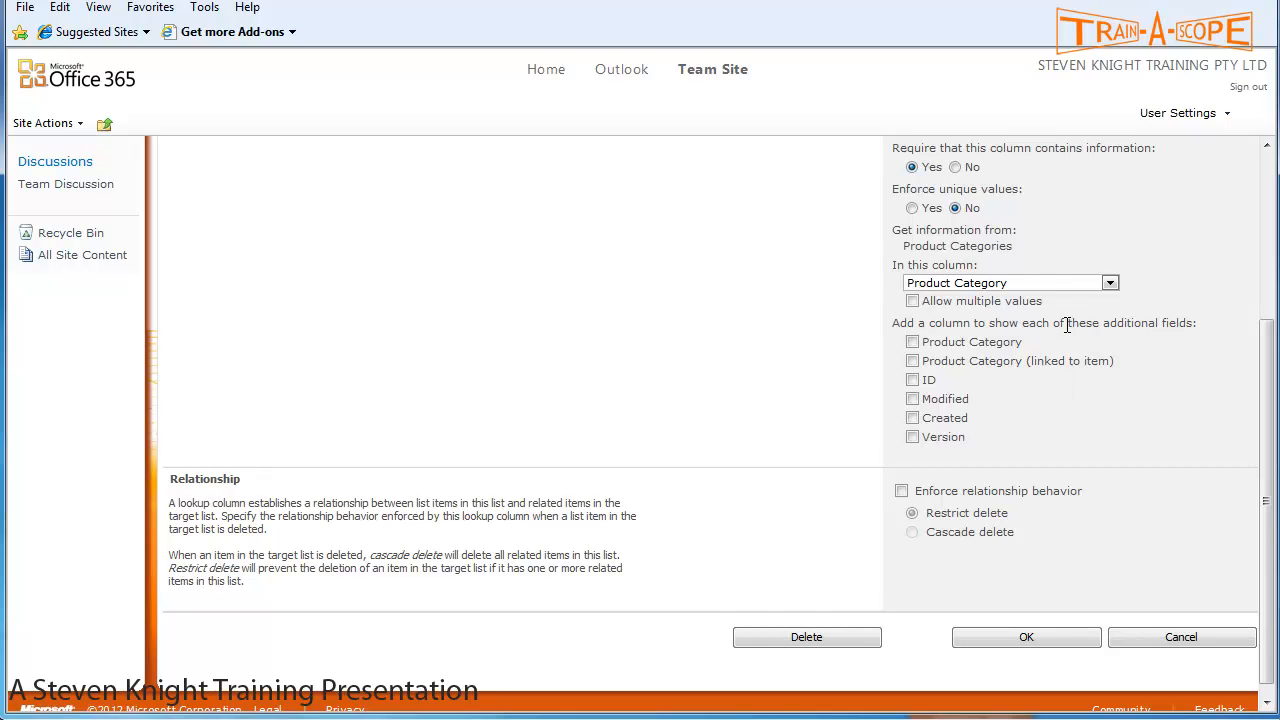
{"action": "scroll", "coordinate": [1058, 326], "scroll_direction": "down", "scroll_amount": 1}
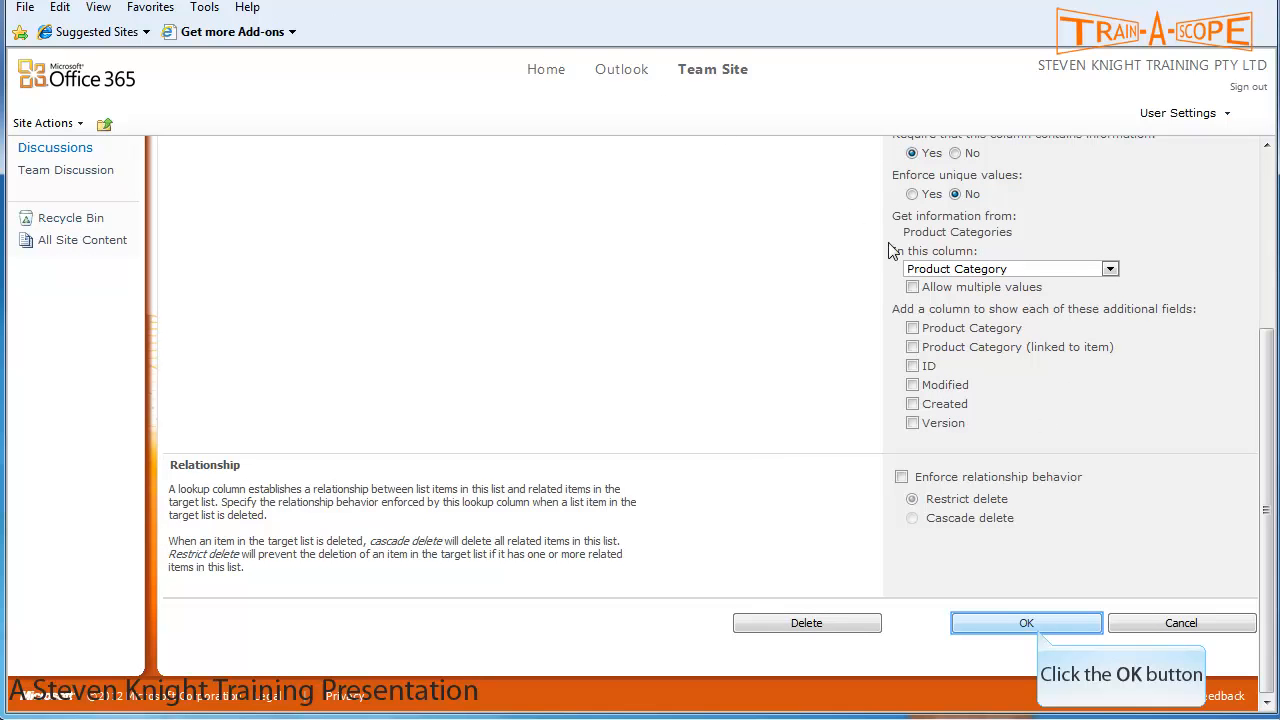
{"action": "left_click", "coordinate": [1040, 632]}
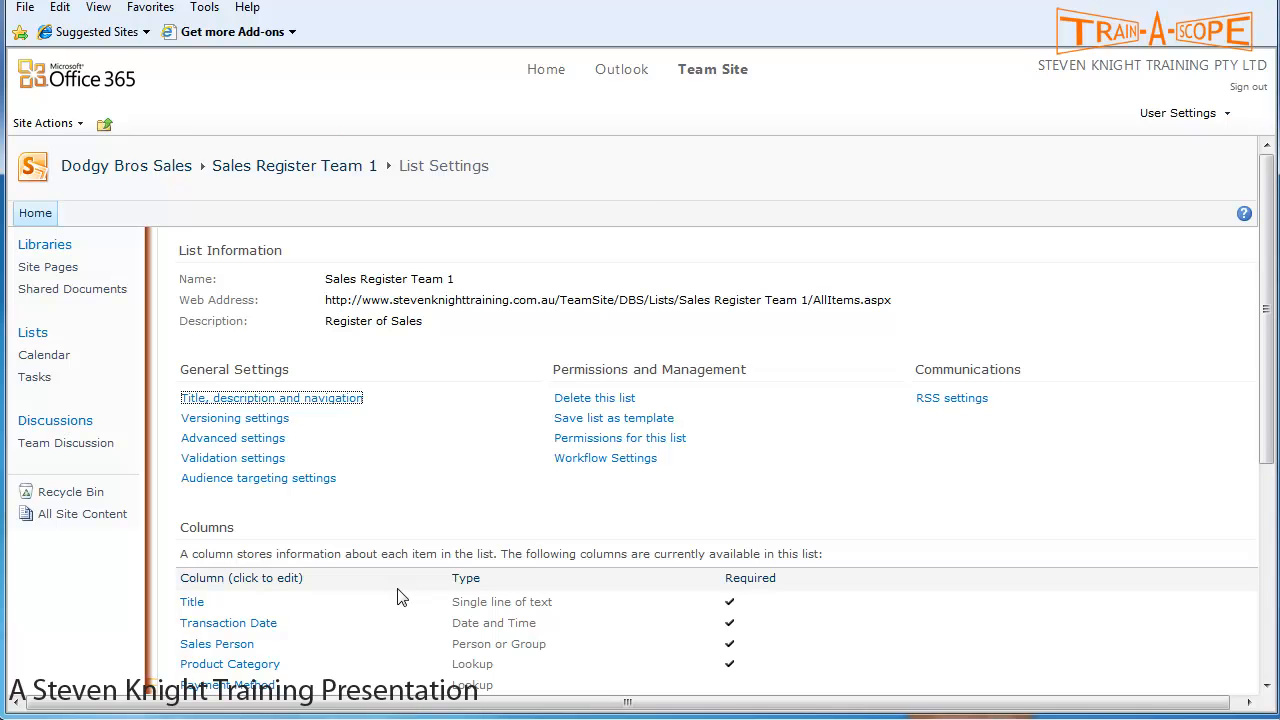
- Prefix the Payment Method description with 'Primary' and save the column
{"action": "scroll", "coordinate": [397, 597], "scroll_direction": "down", "scroll_amount": 3}
{"action": "left_click", "coordinate": [249, 522]}
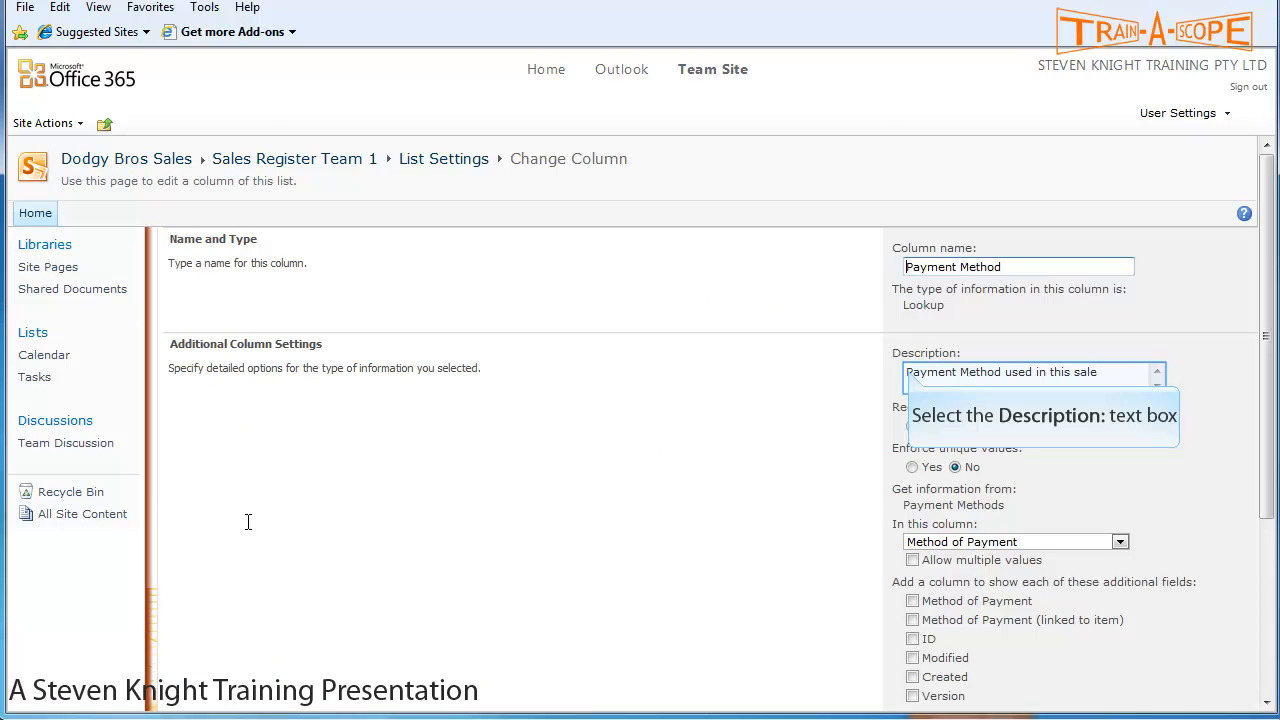
{"action": "left_click", "coordinate": [907, 372]}
{"action": "type", "text": "Primary"}
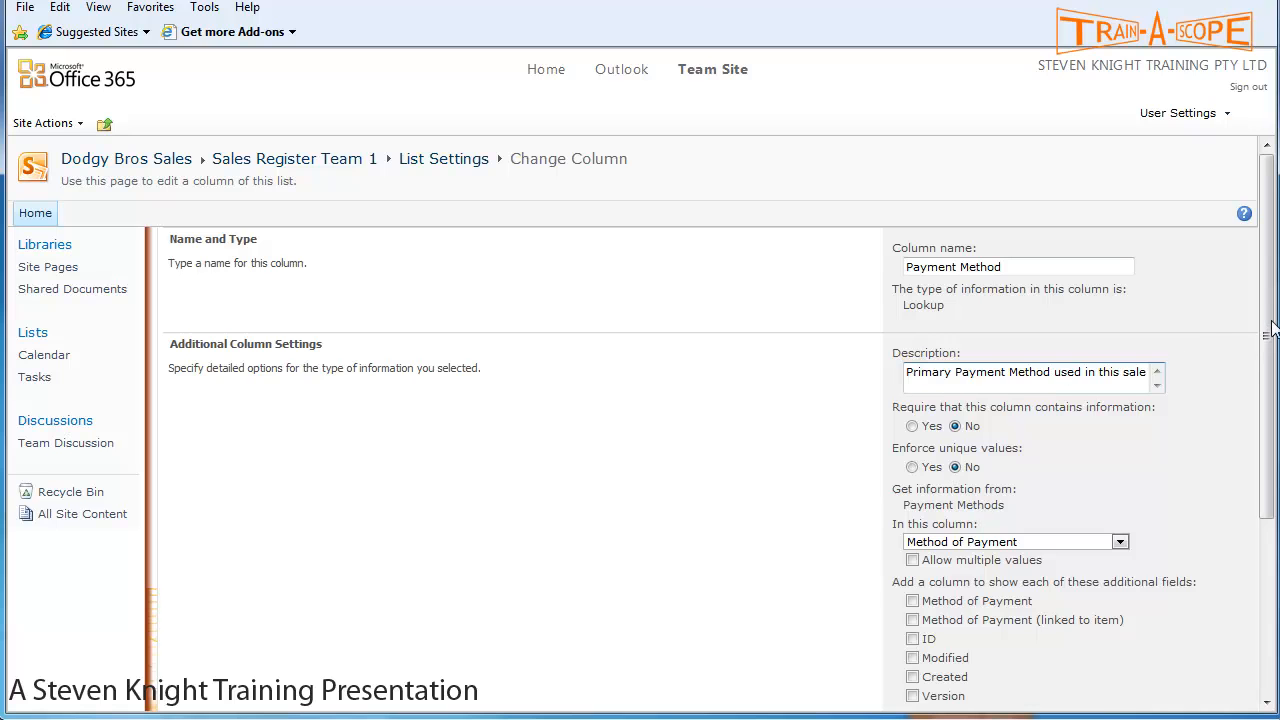
{"action": "scroll", "coordinate": [1272, 322], "scroll_direction": "down", "scroll_amount": 3}
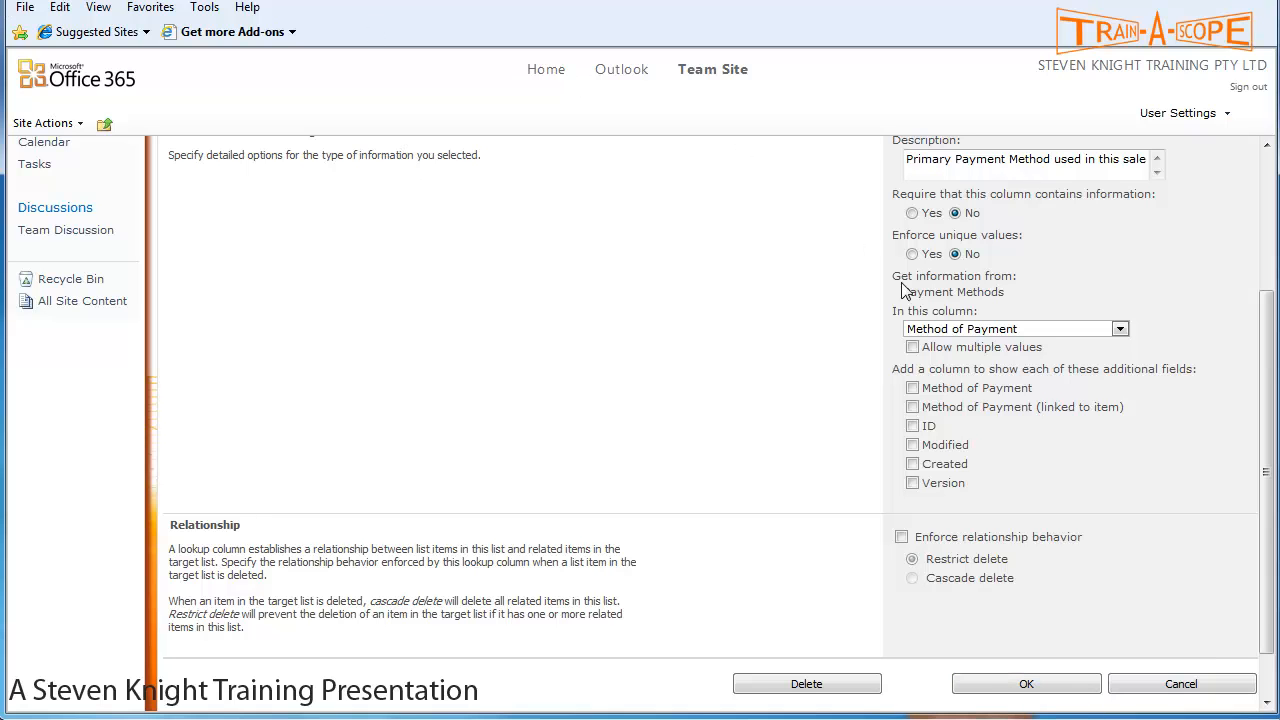
{"action": "left_click", "coordinate": [1028, 684]}
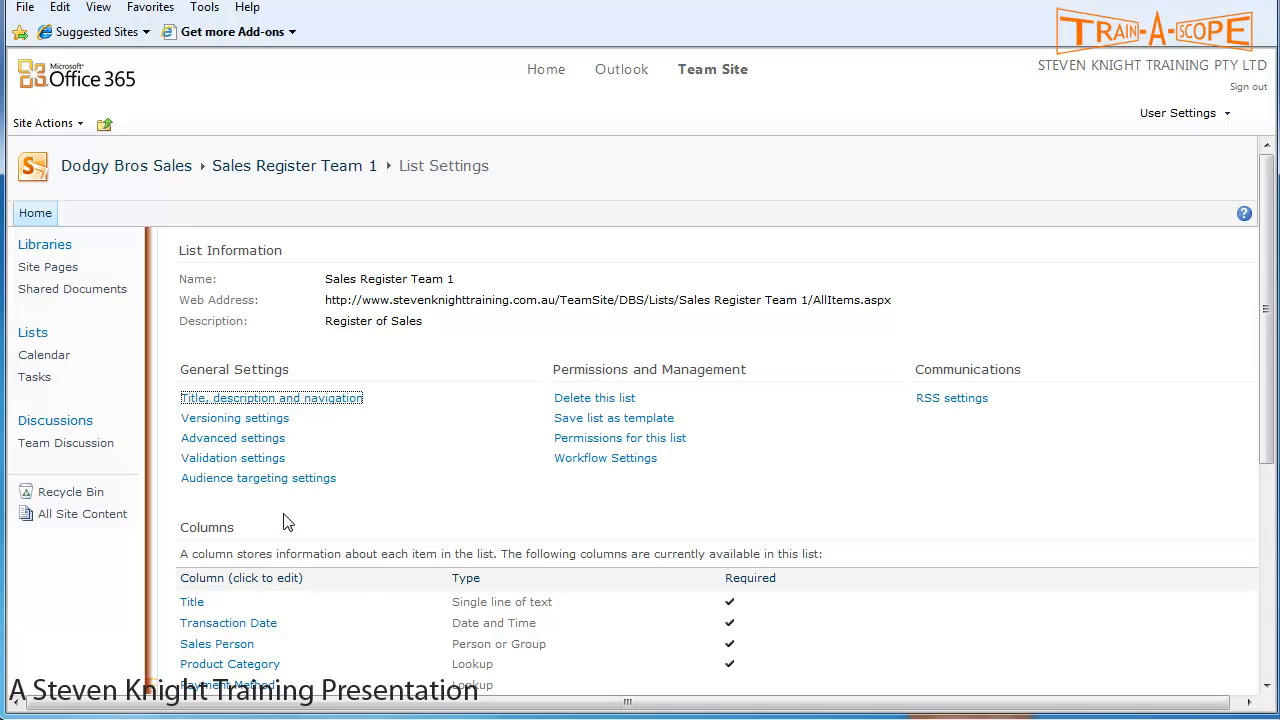
- Start a new Order Quantity column and set its type to Number (1, 1.0, 100)
{"action": "scroll", "coordinate": [283, 522], "scroll_direction": "down", "scroll_amount": 3}
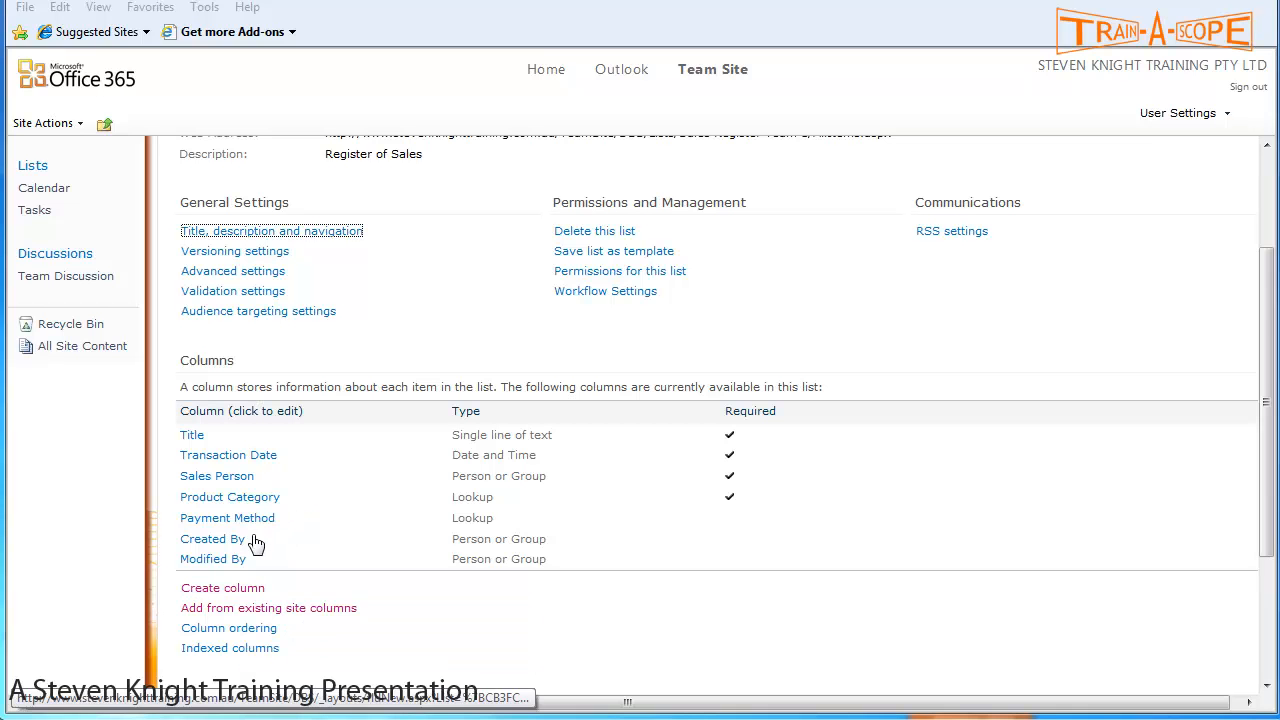
{"action": "left_click", "coordinate": [243, 591]}
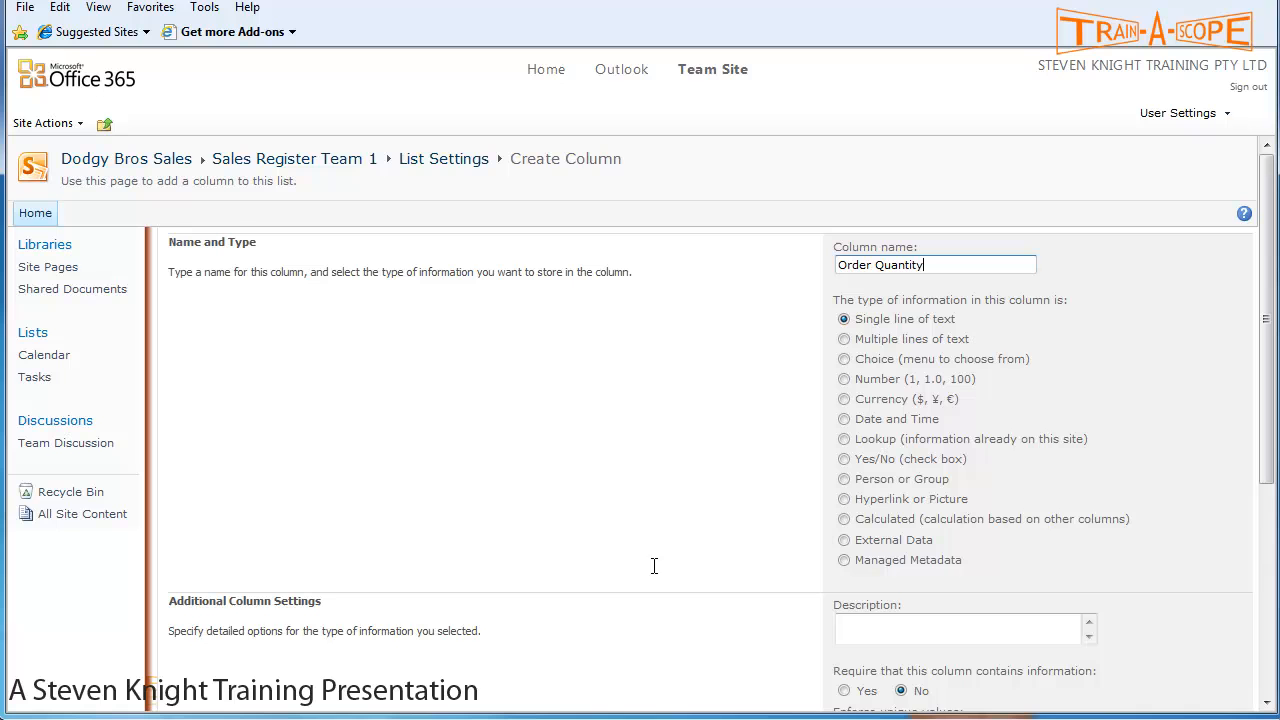
{"action": "scroll", "coordinate": [1077, 304], "scroll_direction": "down", "scroll_amount": 2}
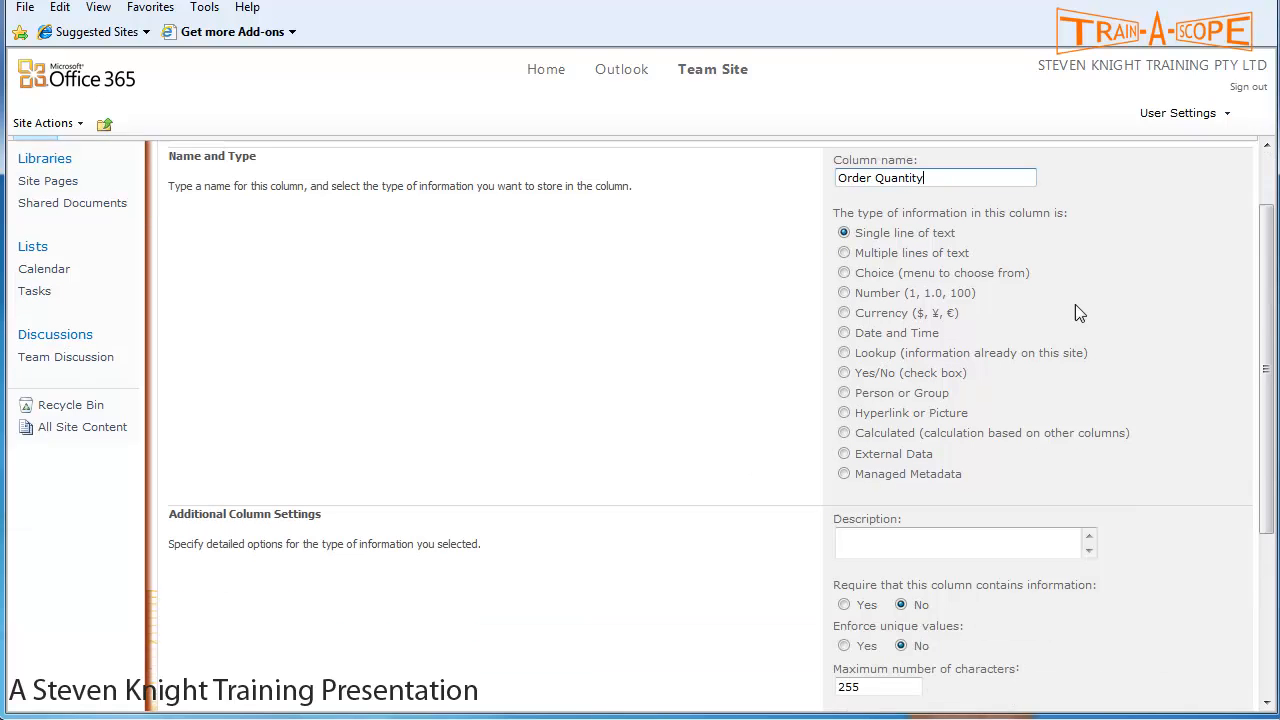
{"action": "left_click", "coordinate": [845, 293]}
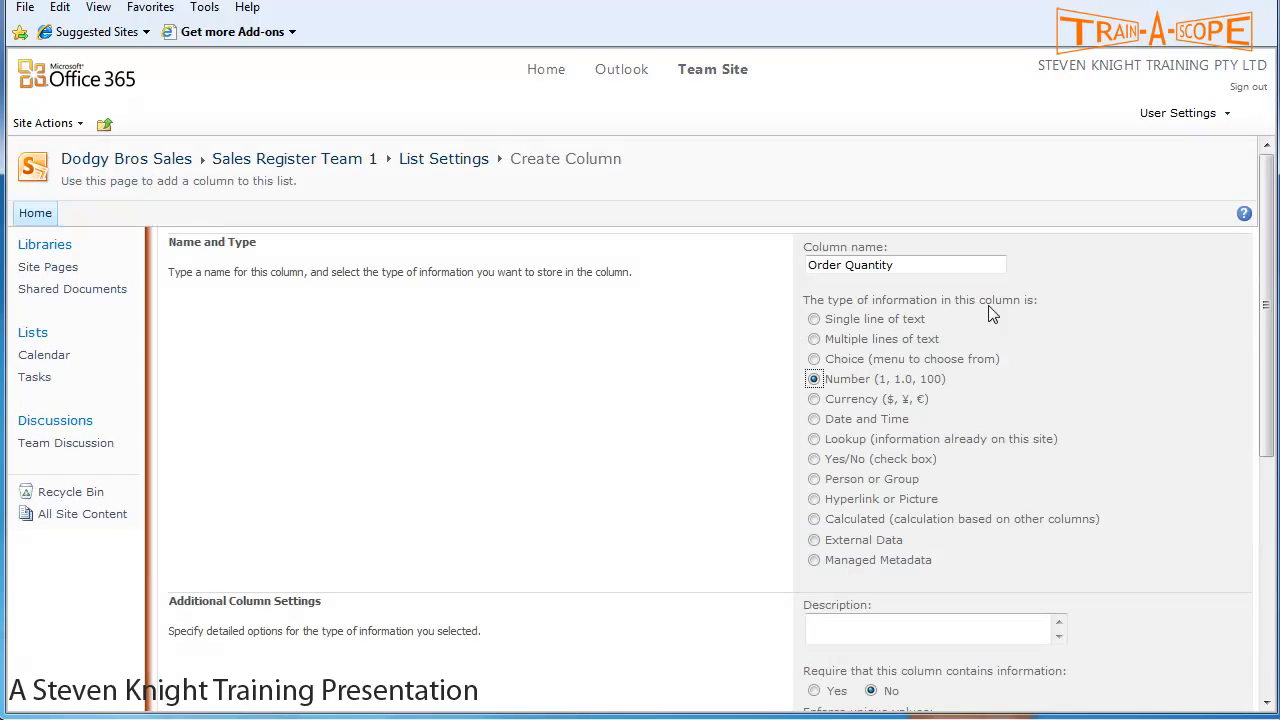
{"action": "scroll", "coordinate": [1048, 356], "scroll_direction": "down", "scroll_amount": 4}
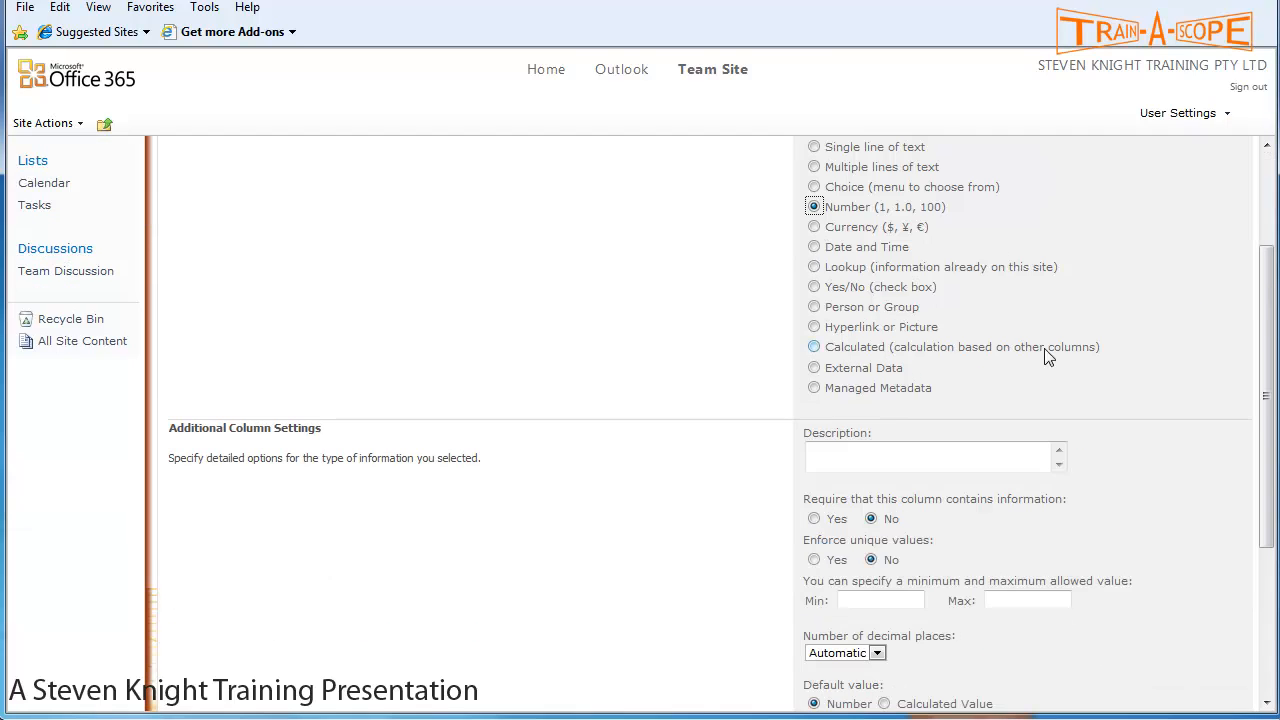
- Enter 'No of Units Ordered' as the column description
{"action": "left_click", "coordinate": [909, 459]}
{"action": "type", "text": "No of Units Ordered"}
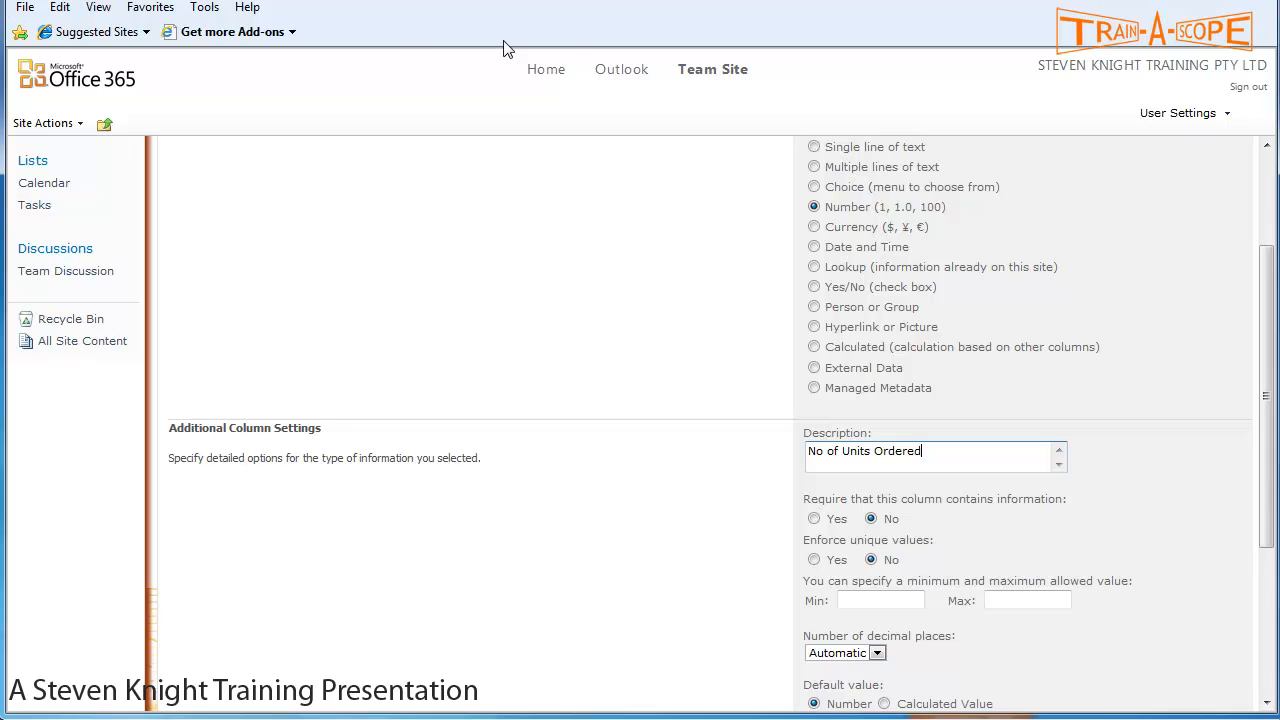
{"action": "scroll", "coordinate": [958, 435], "scroll_direction": "down", "scroll_amount": 3}
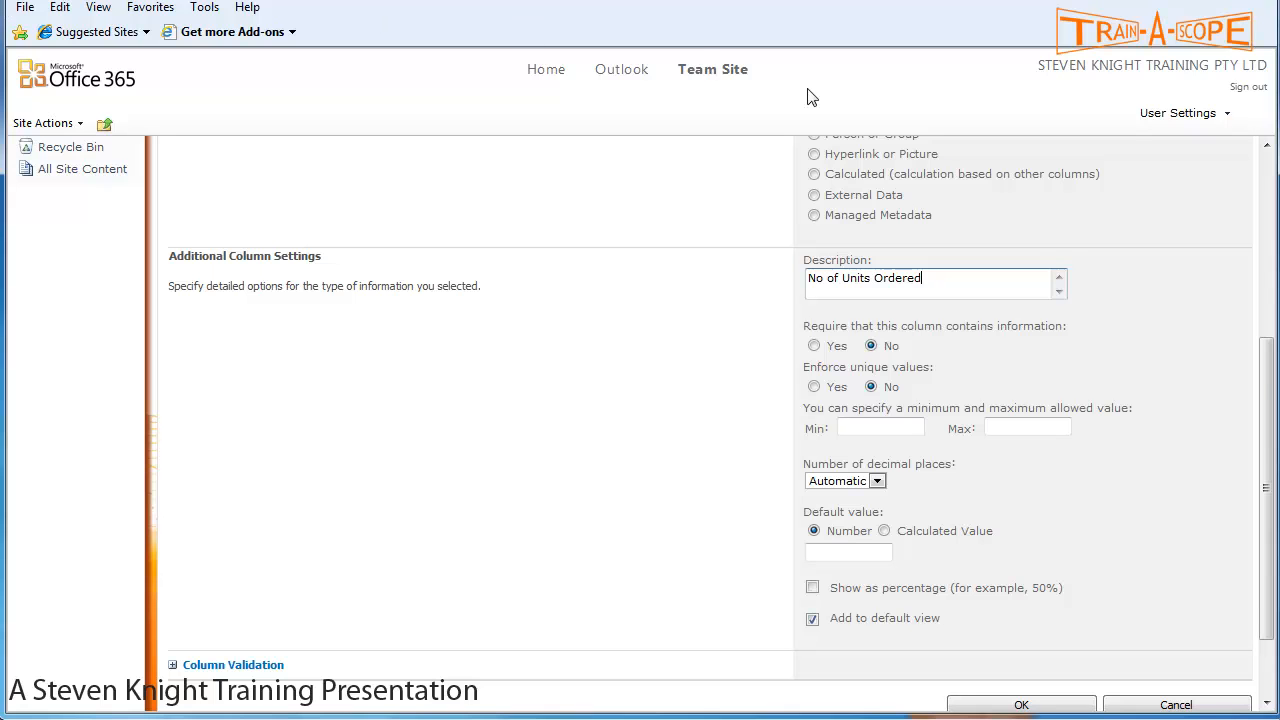
{"action": "scroll", "coordinate": [1065, 349], "scroll_direction": "down", "scroll_amount": 2}
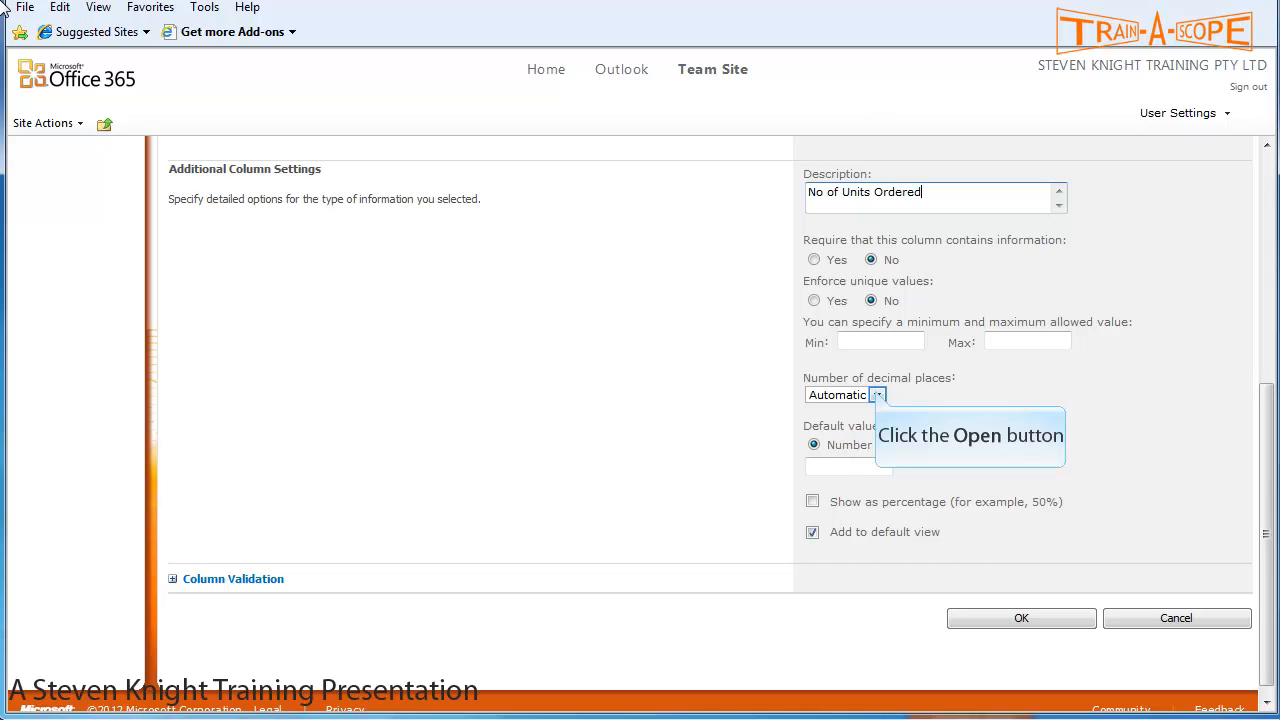
- Set 0 decimal places, minimum 1 and maximum 1000, then save the column
{"action": "left_click", "coordinate": [877, 395]}
{"action": "left_click", "coordinate": [822, 424]}
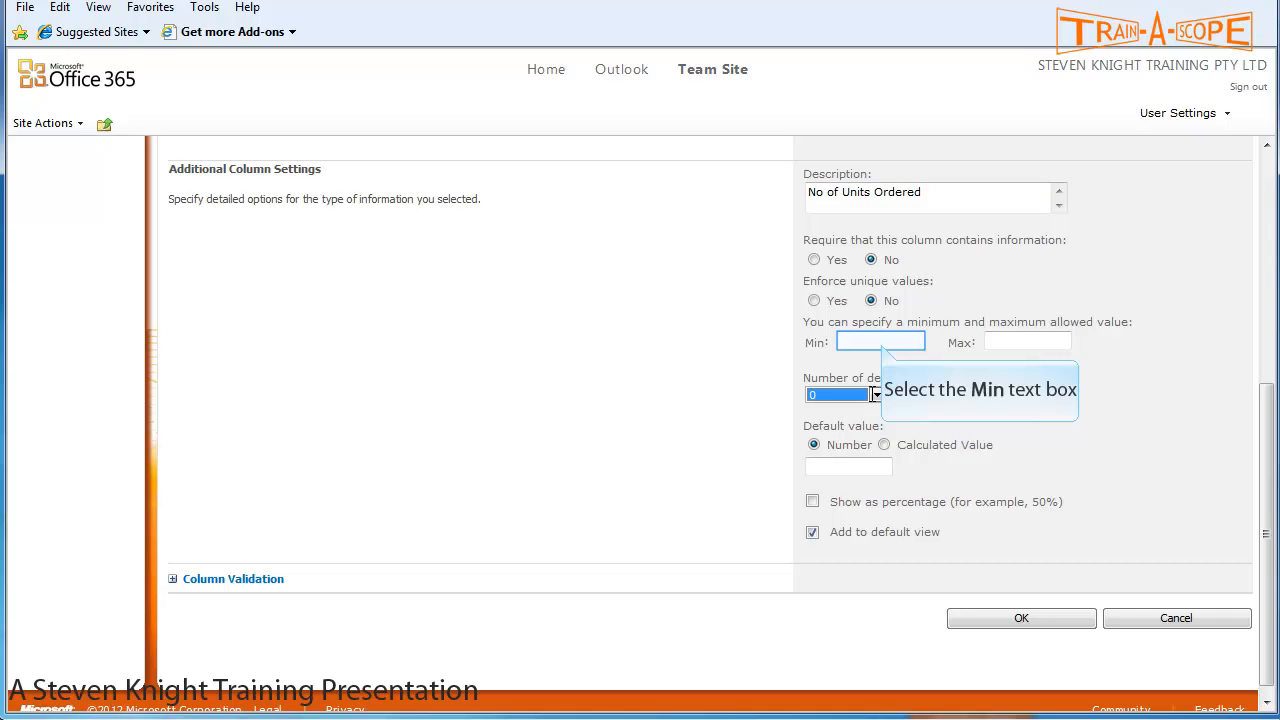
{"action": "left_click", "coordinate": [880, 343]}
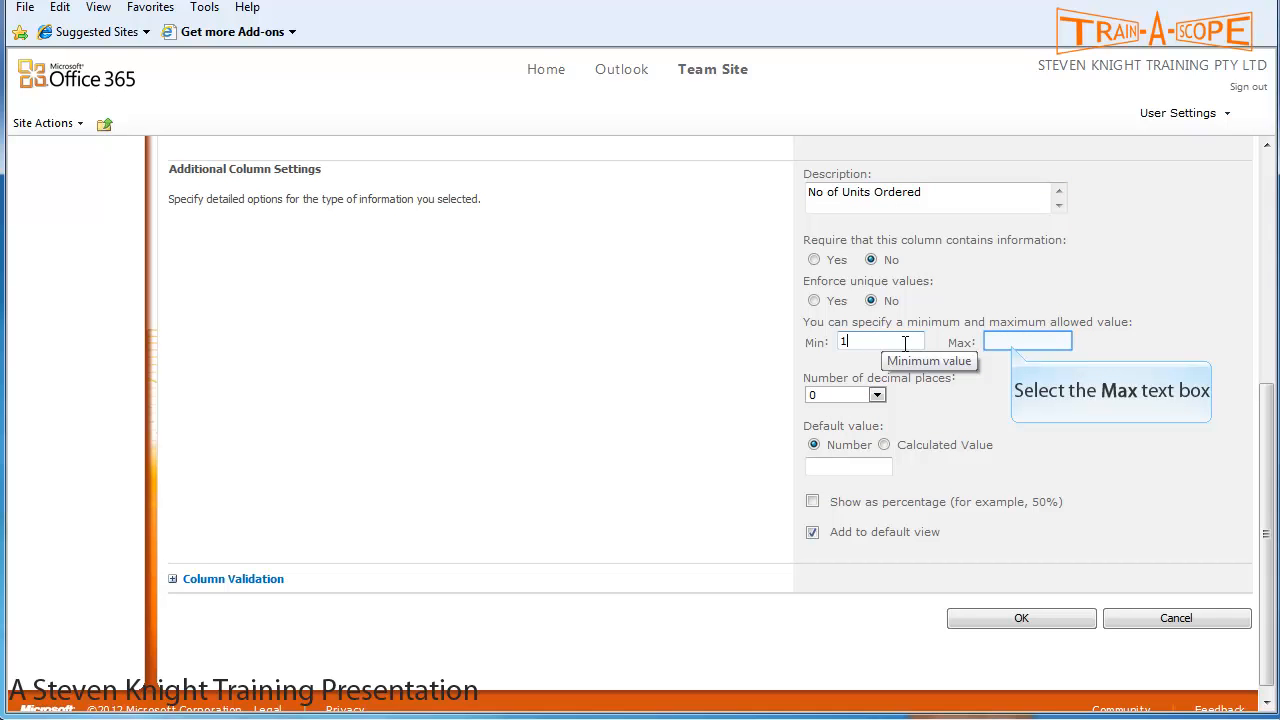
{"action": "left_click", "coordinate": [1010, 342]}
{"action": "type", "text": "1000"}
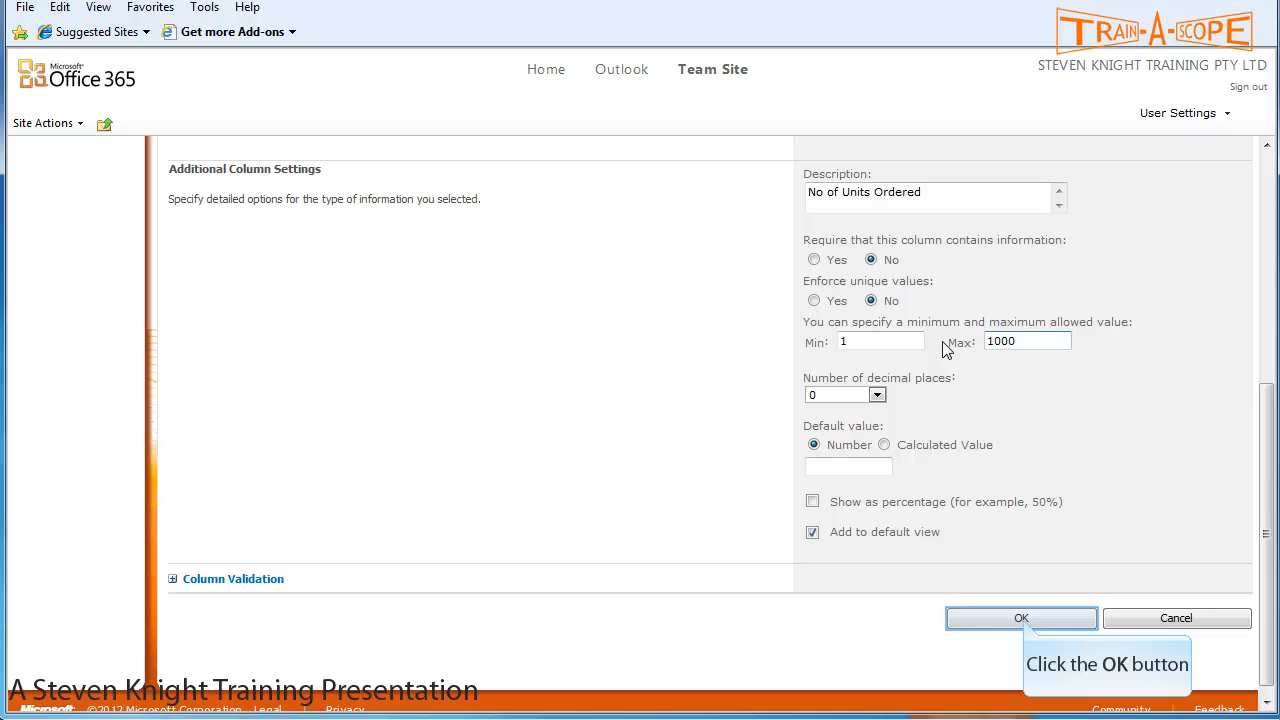
{"action": "left_click", "coordinate": [1022, 619]}
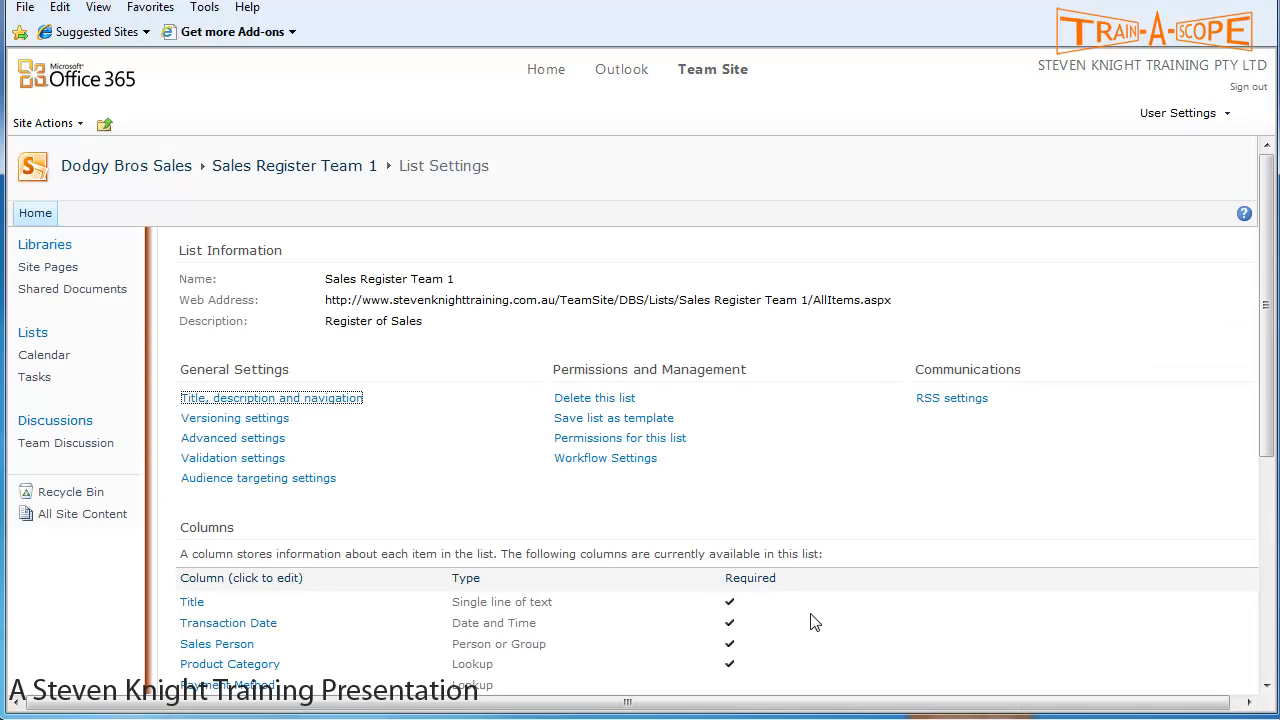
- Create a Currency column named 'Unit Price' with the description 'Price per Unit'
{"action": "scroll", "coordinate": [367, 470], "scroll_direction": "down", "scroll_amount": 5}
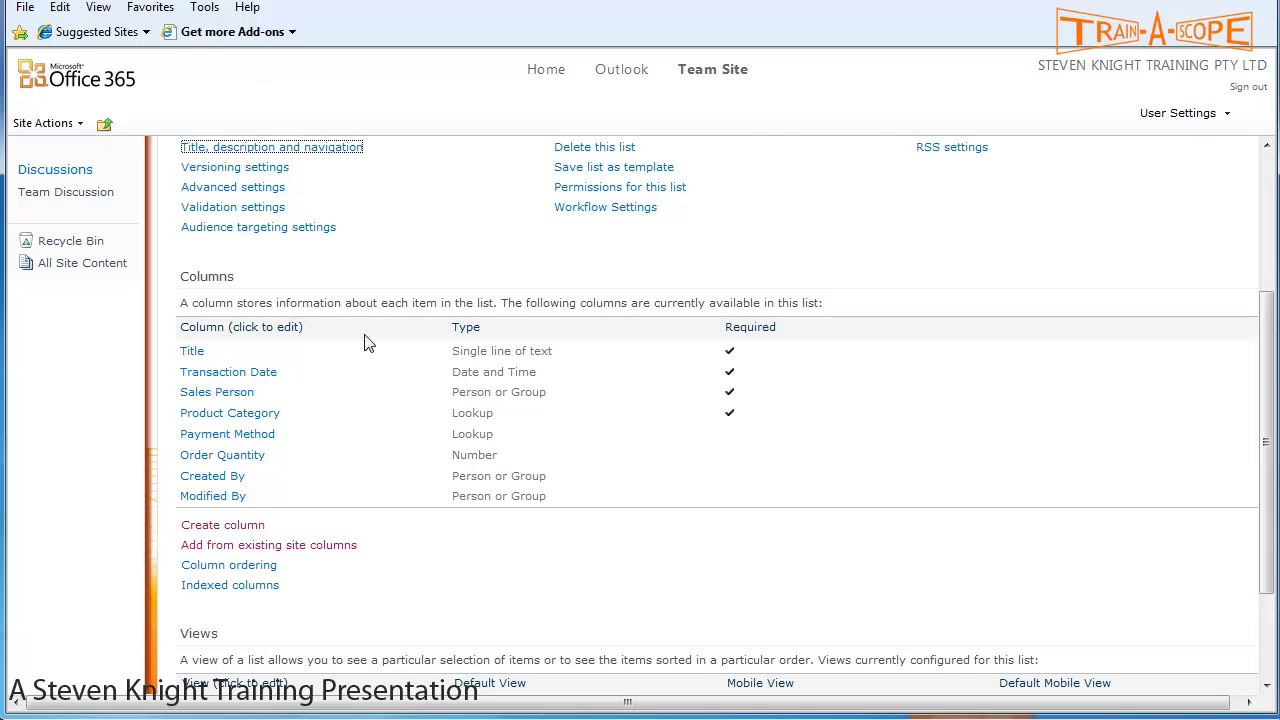
{"action": "scroll", "coordinate": [373, 475], "scroll_direction": "up", "scroll_amount": 2}
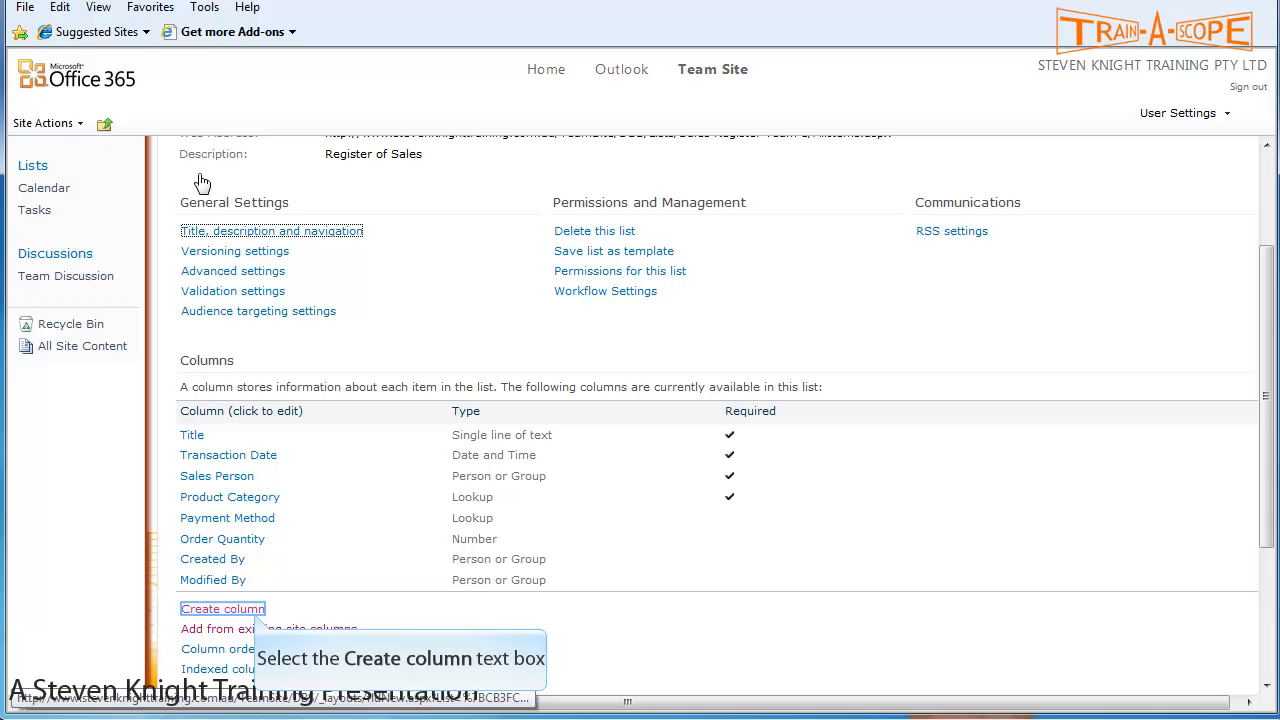
{"action": "left_click", "coordinate": [255, 612]}
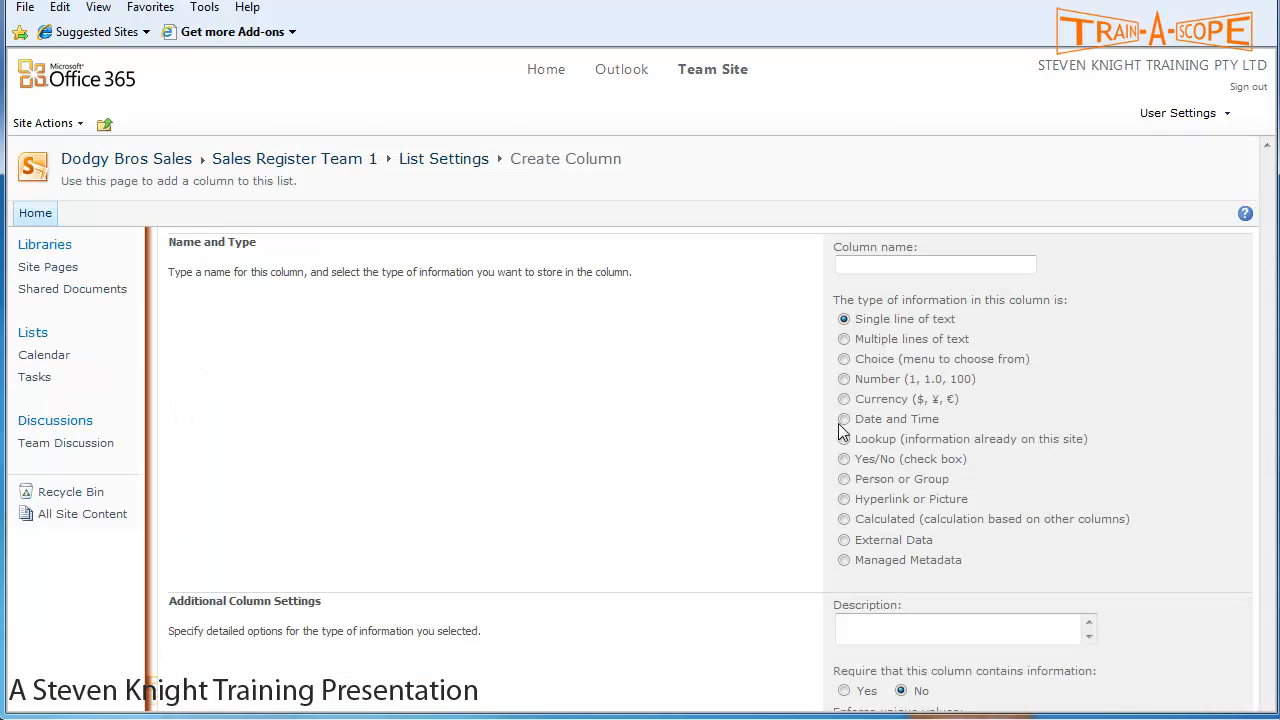
{"action": "type", "text": "Unit Price"}
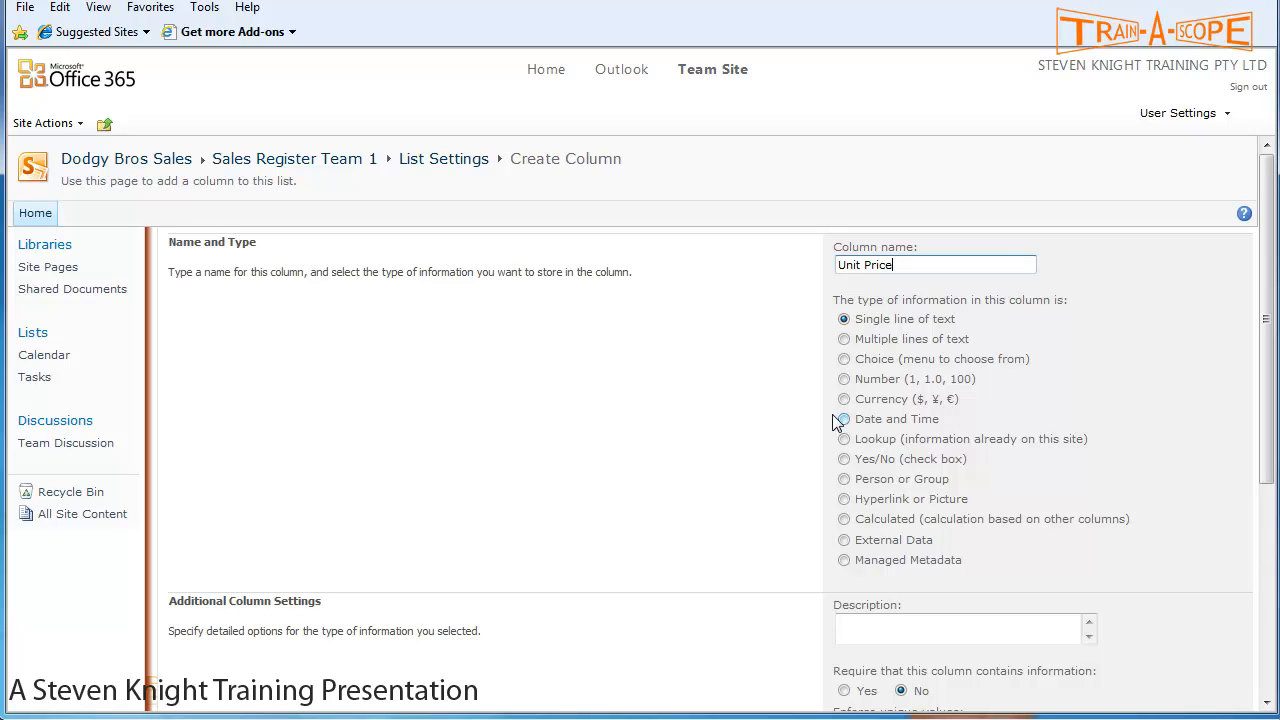
{"action": "left_click", "coordinate": [843, 399]}
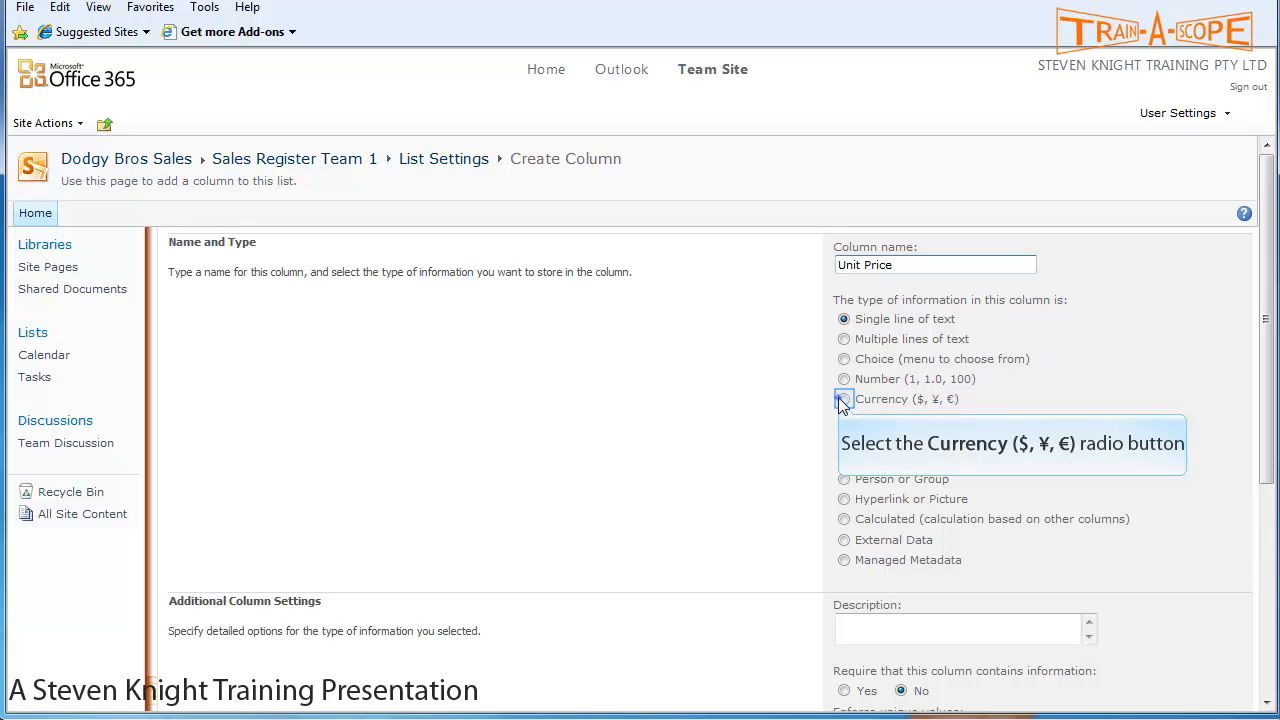
{"action": "left_click", "coordinate": [850, 630]}
{"action": "type", "text": "Price per Unit"}
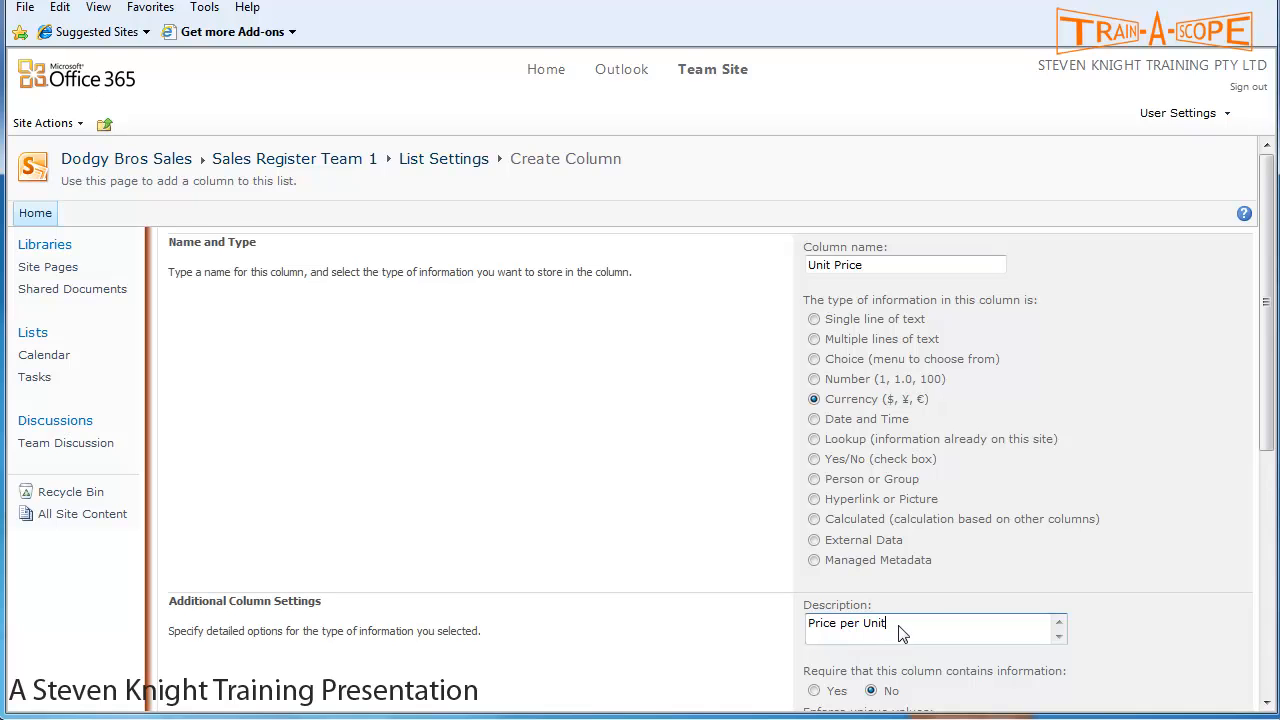
{"action": "scroll", "coordinate": [922, 612], "scroll_direction": "down", "scroll_amount": 3}
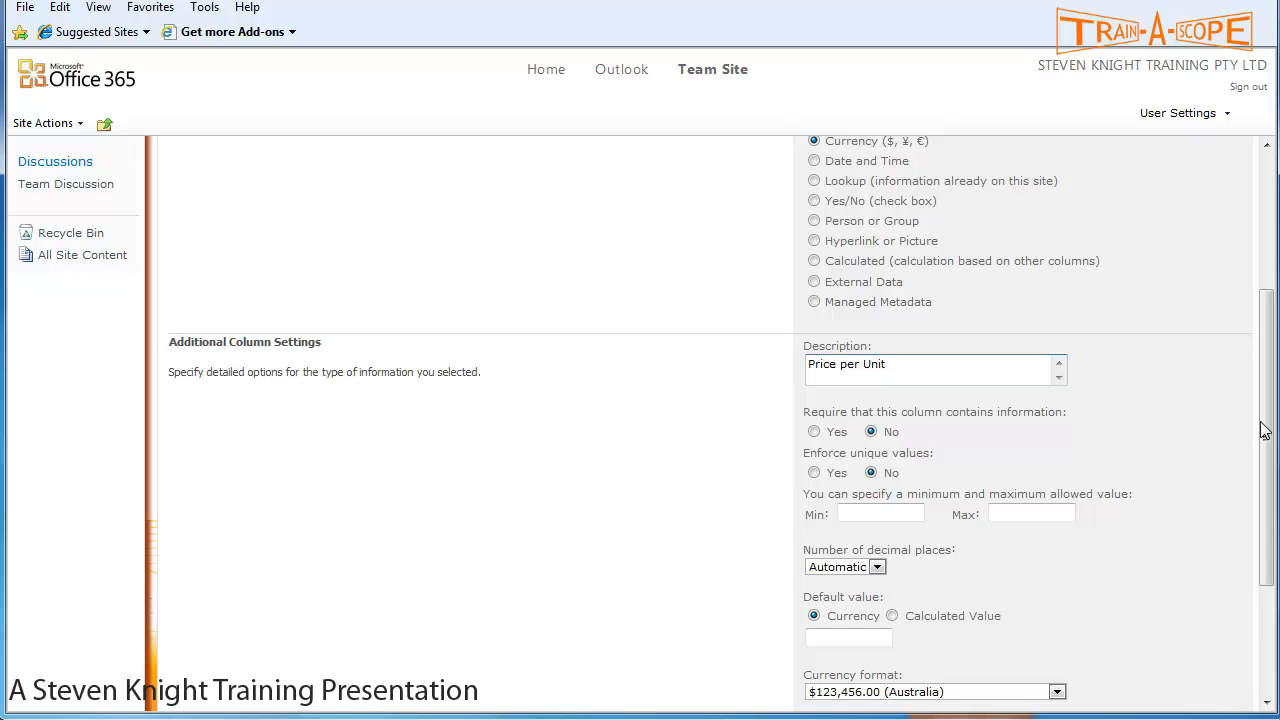
- Give Unit Price 2 decimal places, minimum 1 and maximum 9999
{"action": "scroll", "coordinate": [1262, 430], "scroll_direction": "down", "scroll_amount": 2}
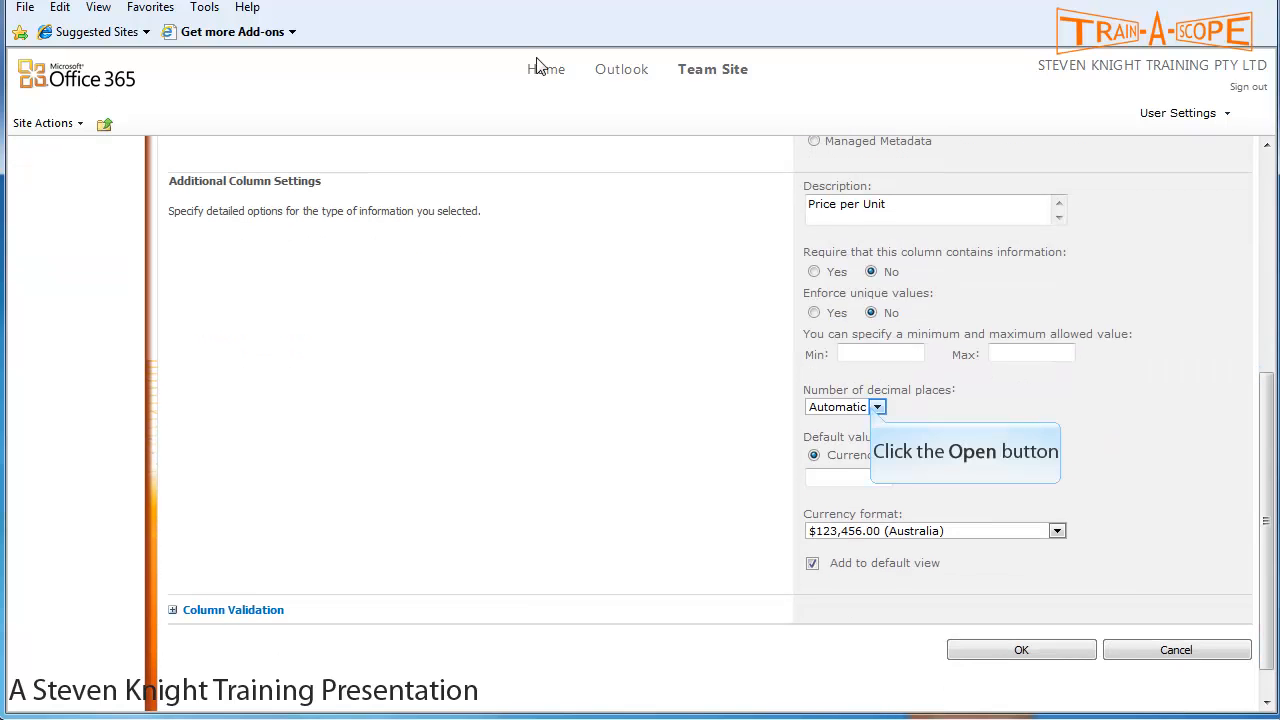
{"action": "left_click", "coordinate": [876, 407]}
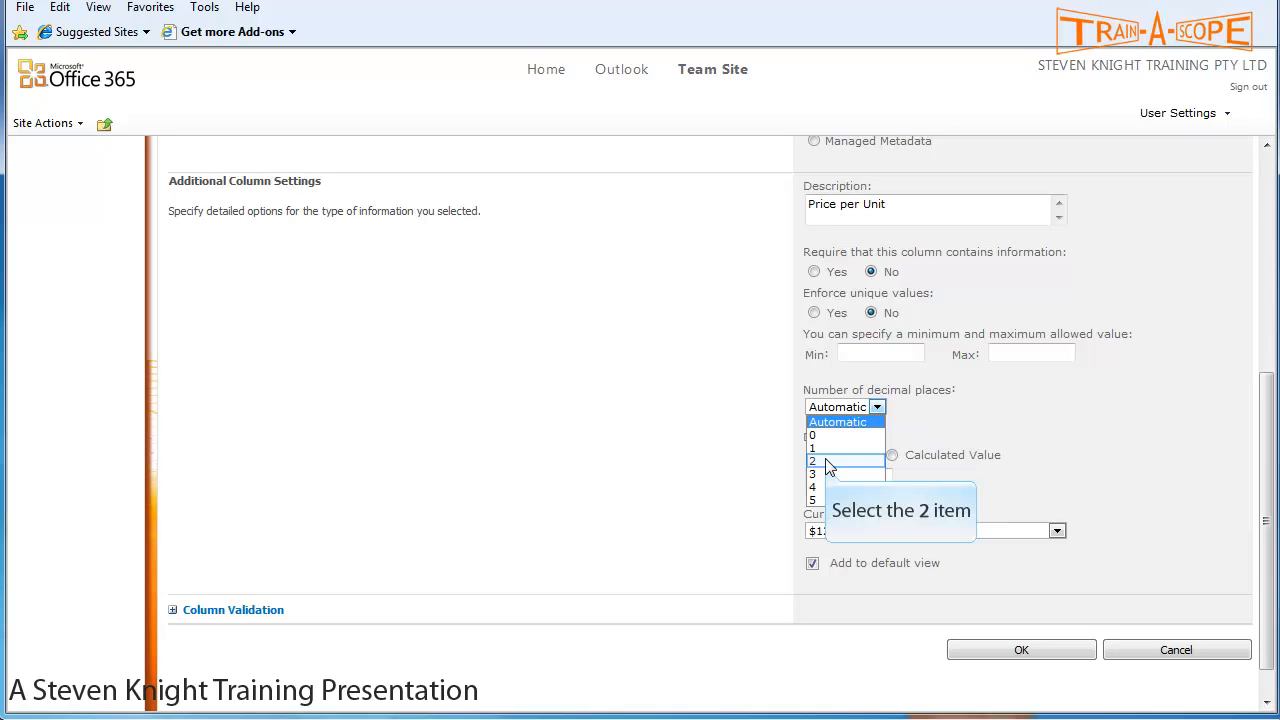
{"action": "left_click", "coordinate": [828, 460]}
{"action": "left_click", "coordinate": [871, 353]}
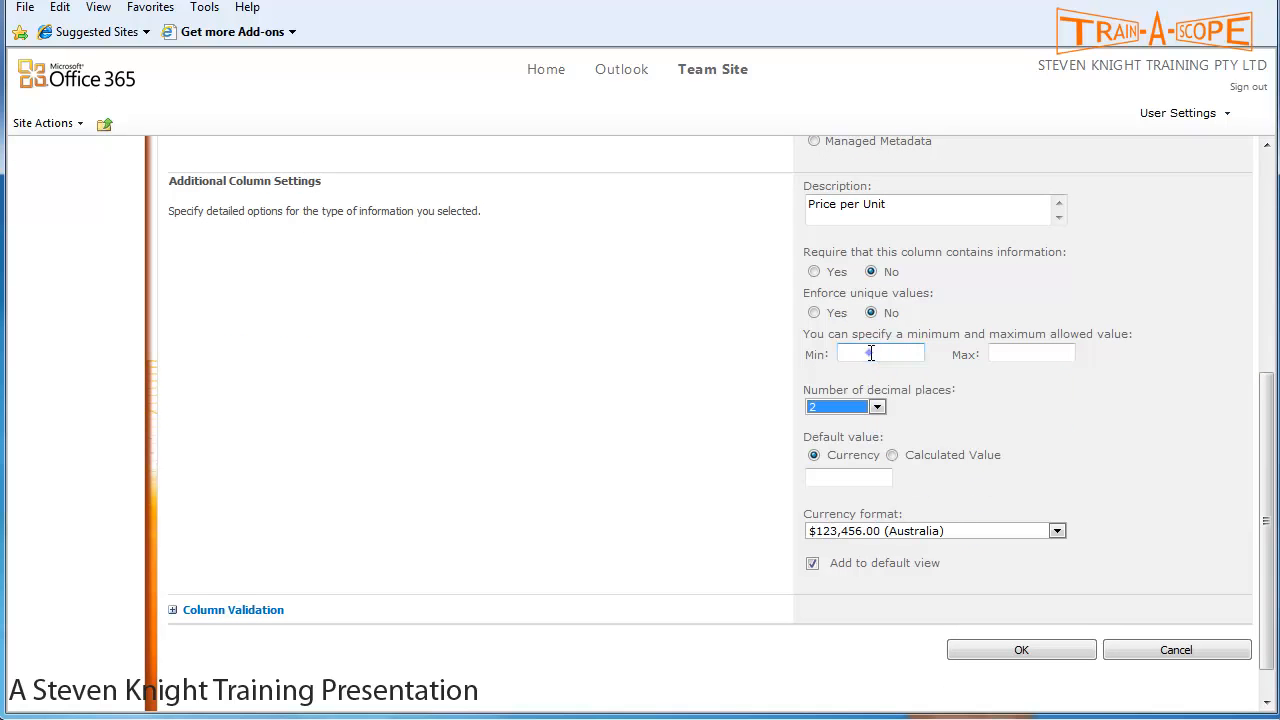
{"action": "type", "text": "1"}
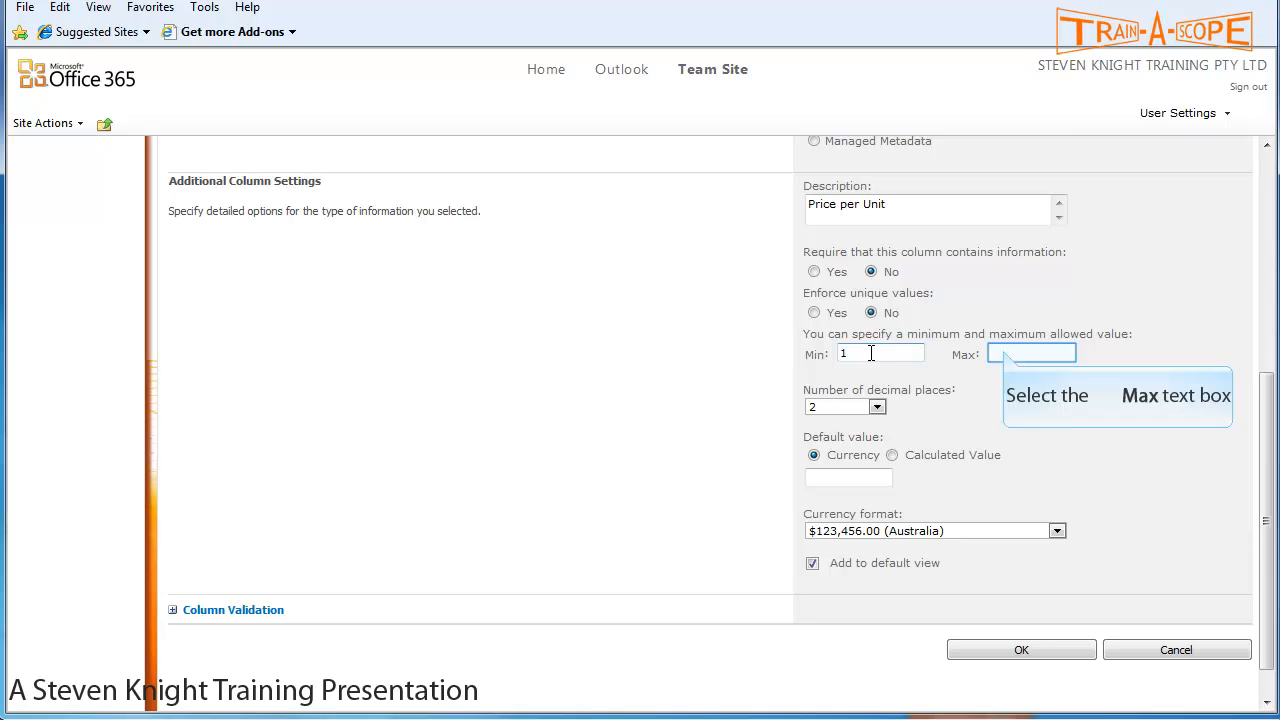
{"action": "left_click", "coordinate": [1005, 351]}
{"action": "type", "text": "9999"}
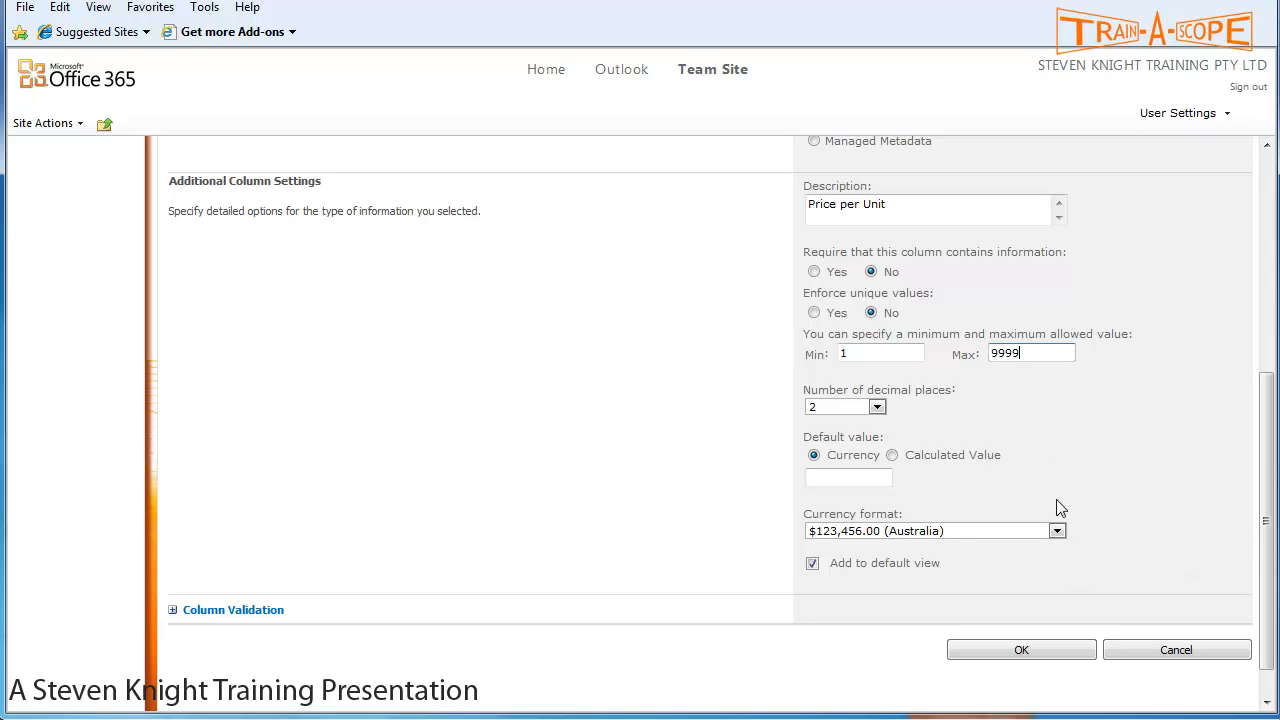
- Choose the $123,456.00 (Australia) currency format and save the column
{"action": "left_click", "coordinate": [1057, 531]}
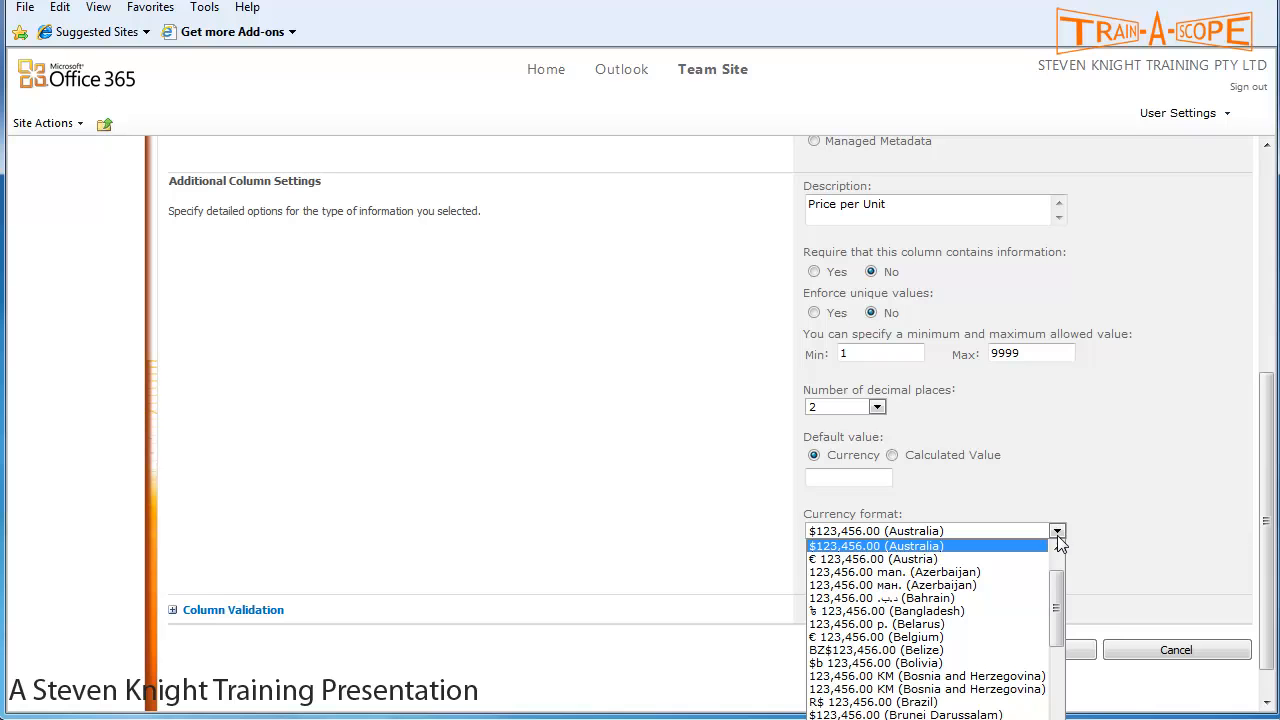
{"action": "left_click_drag", "start_coordinate": [1060, 596], "coordinate": [1078, 577]}
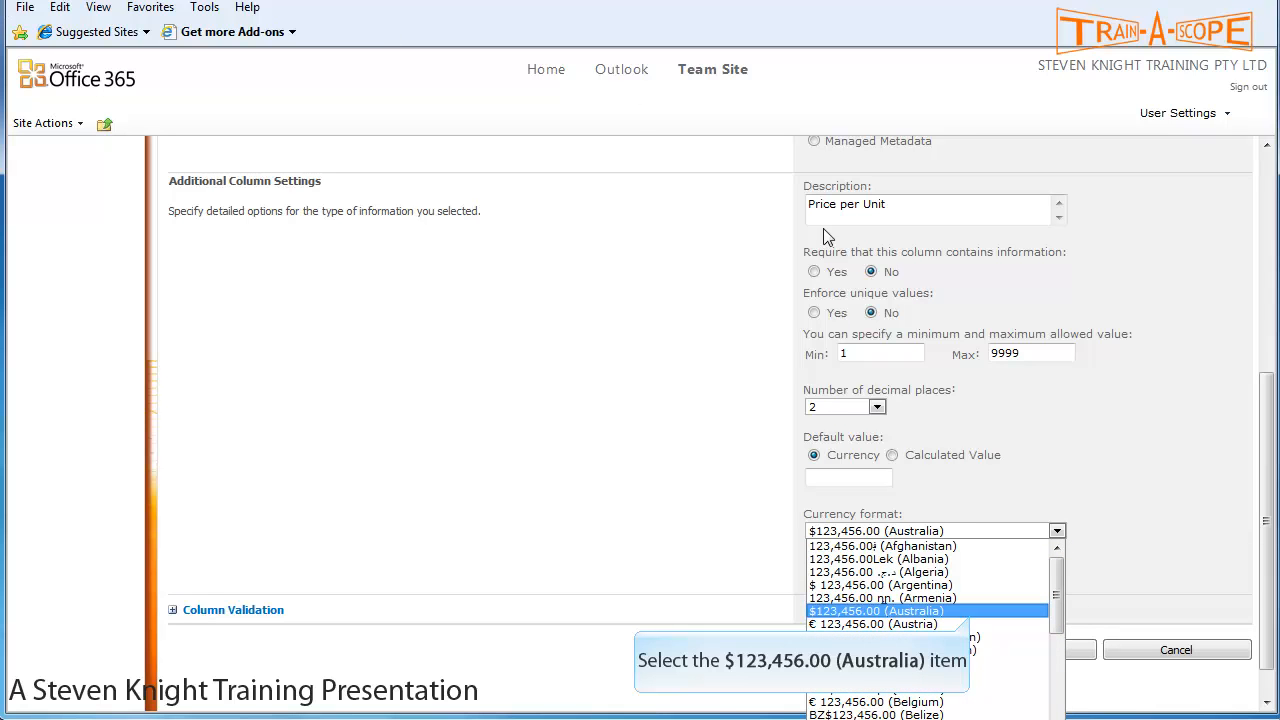
{"action": "left_click", "coordinate": [971, 613]}
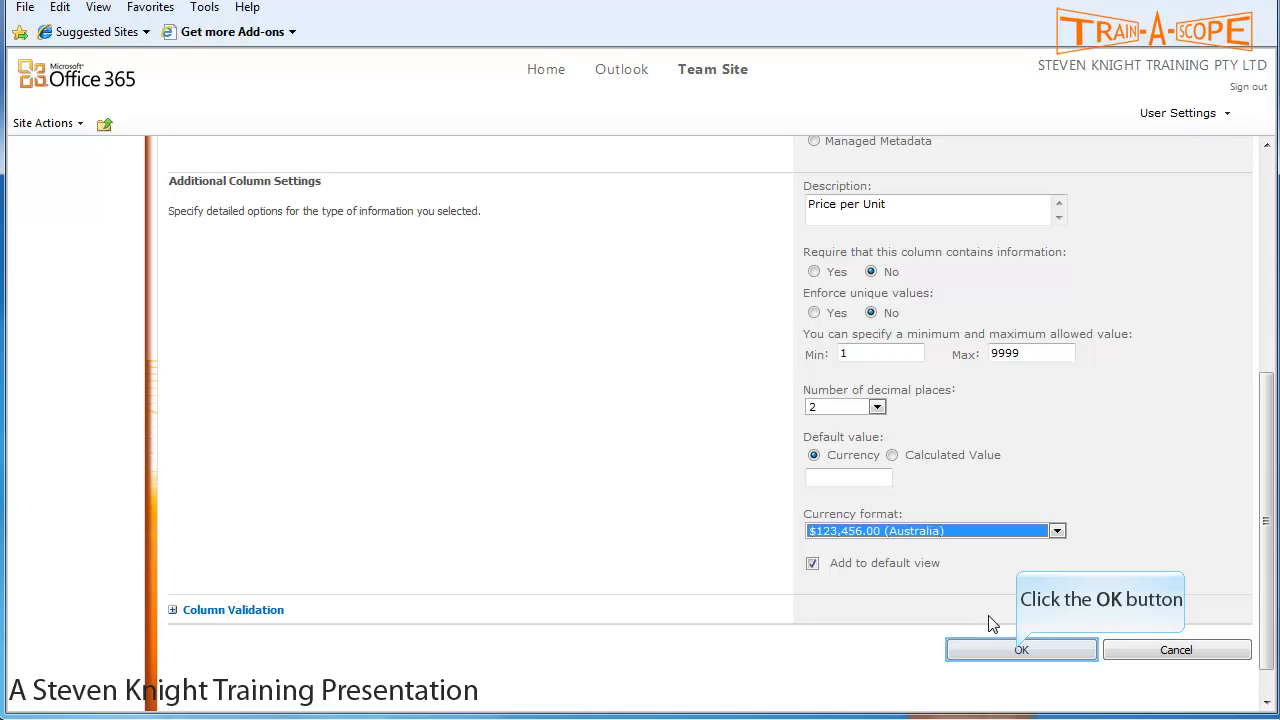
{"action": "left_click", "coordinate": [1020, 650]}
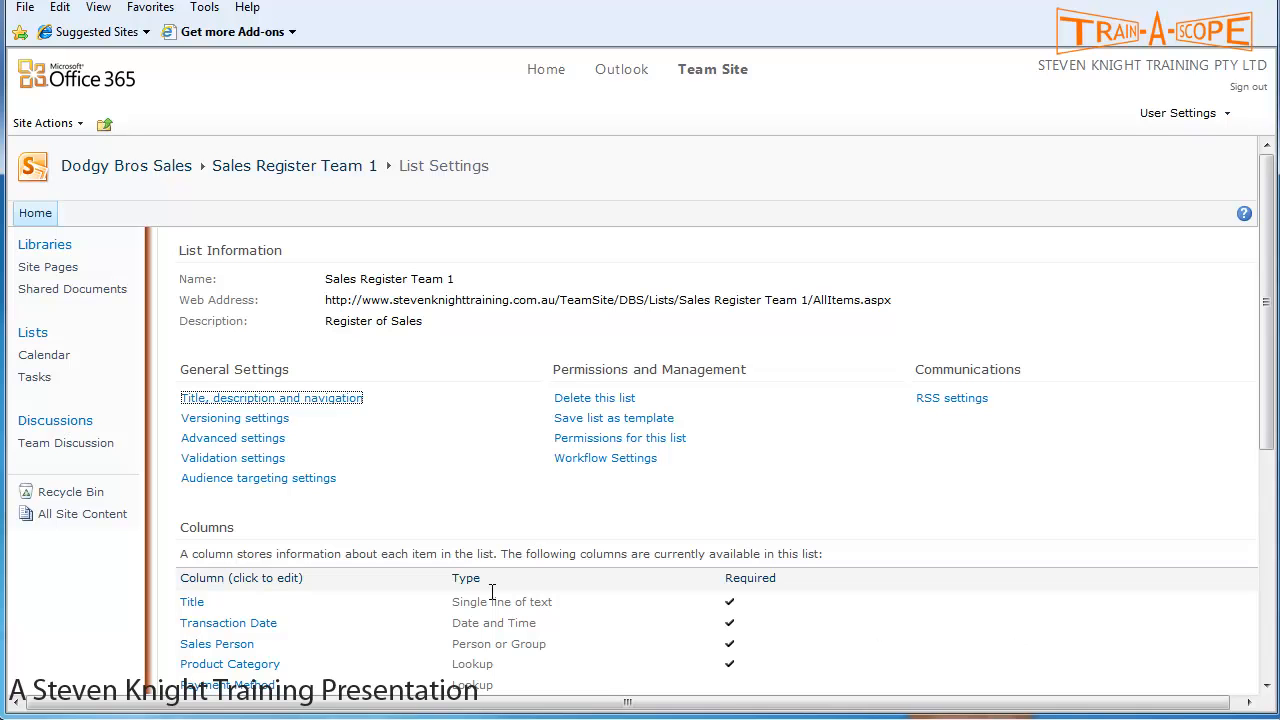
- Open the Create Column form again from the List Settings page
{"action": "scroll", "coordinate": [471, 560], "scroll_direction": "down", "scroll_amount": 3}
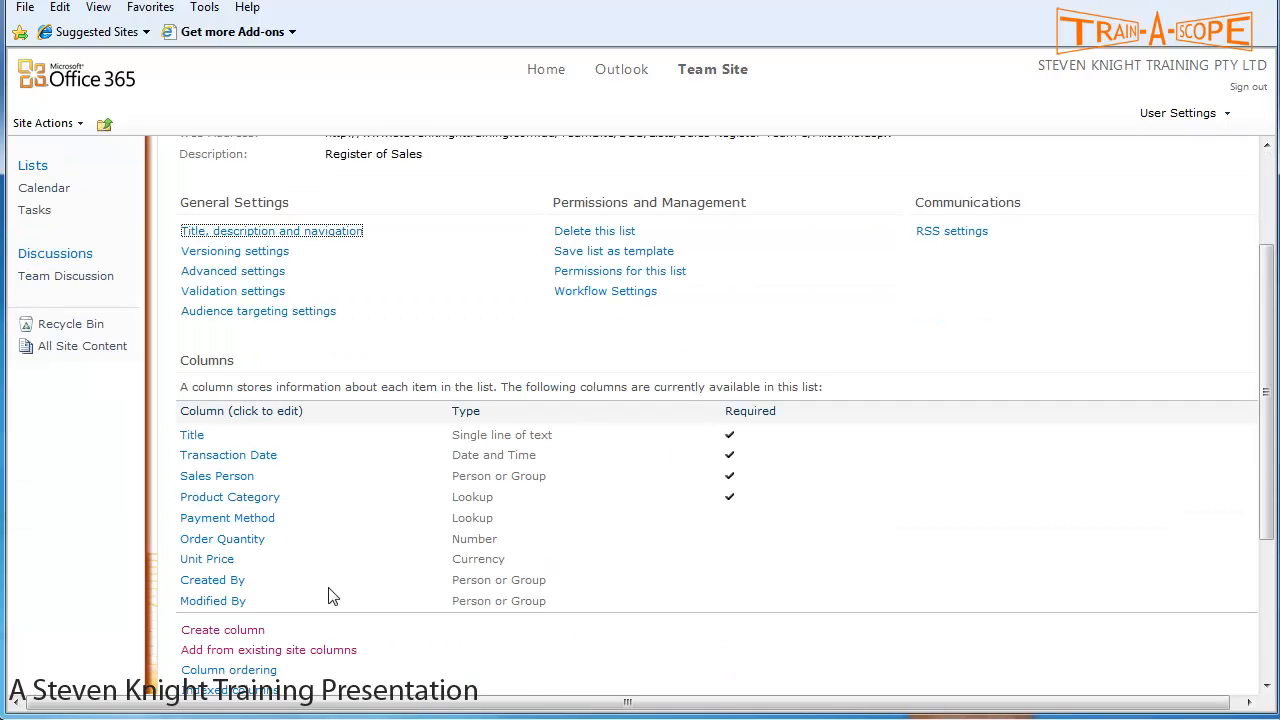
{"action": "scroll", "coordinate": [325, 545], "scroll_direction": "down", "scroll_amount": 2}
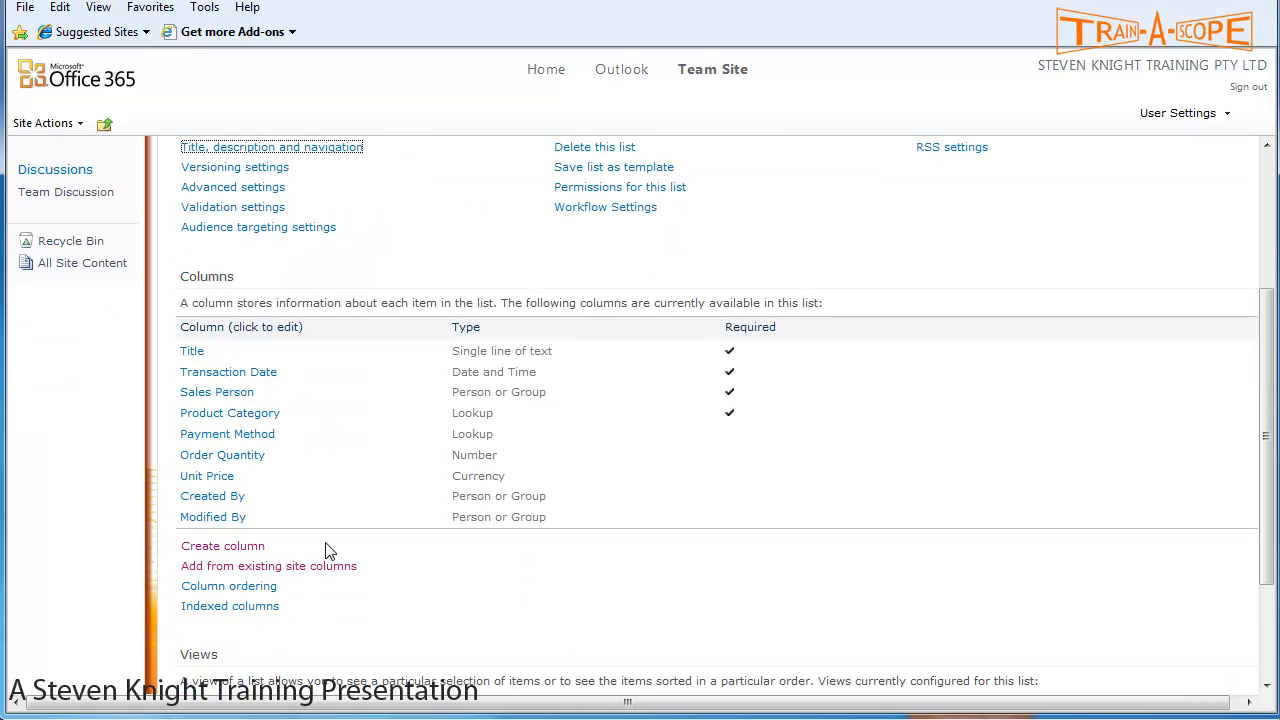
{"action": "left_click", "coordinate": [223, 546]}
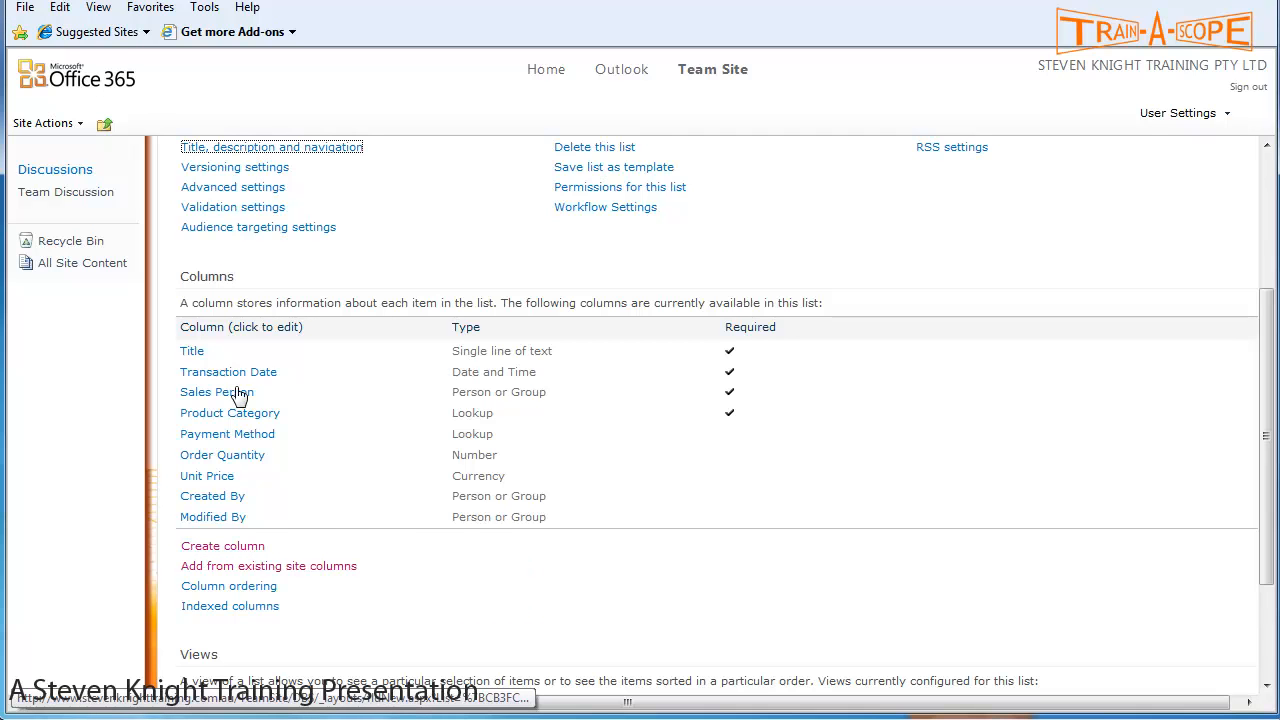
{"action": "left_click", "coordinate": [243, 548]}
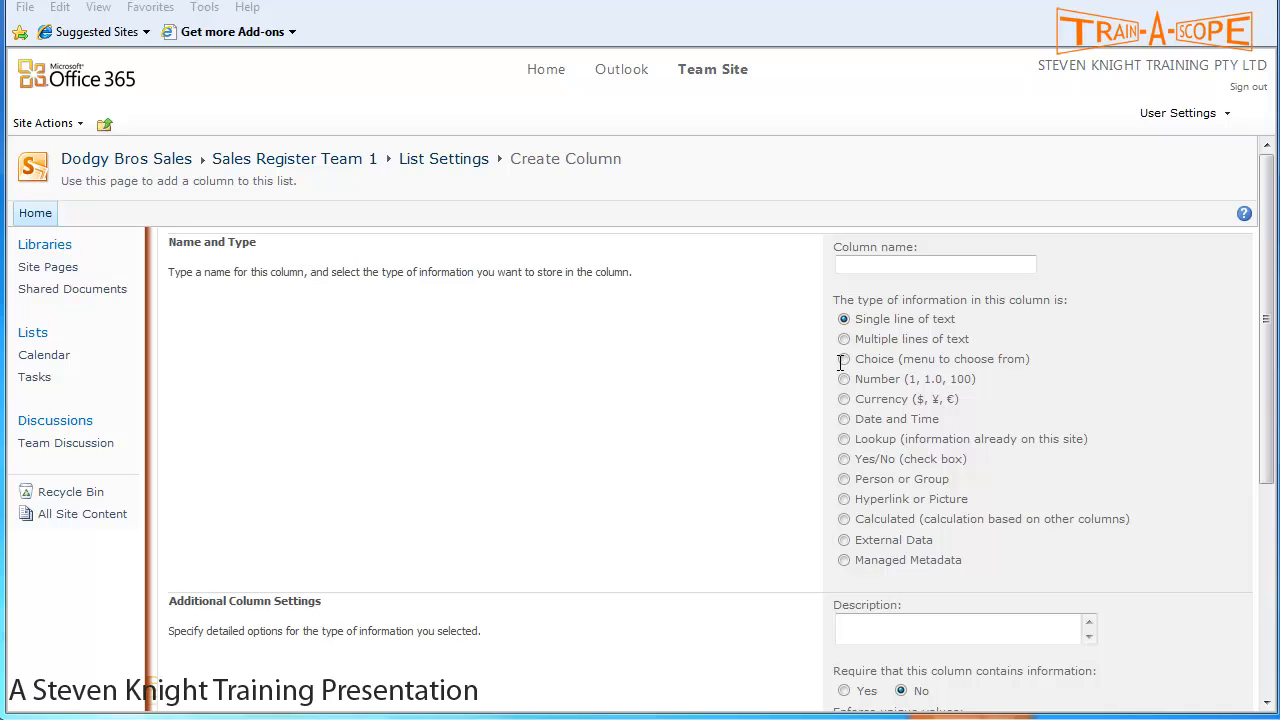
- Name the column 'Order Value', make it Calculated, and describe it as 'Qty x Unit Price'
{"action": "right_click", "coordinate": [870, 269]}
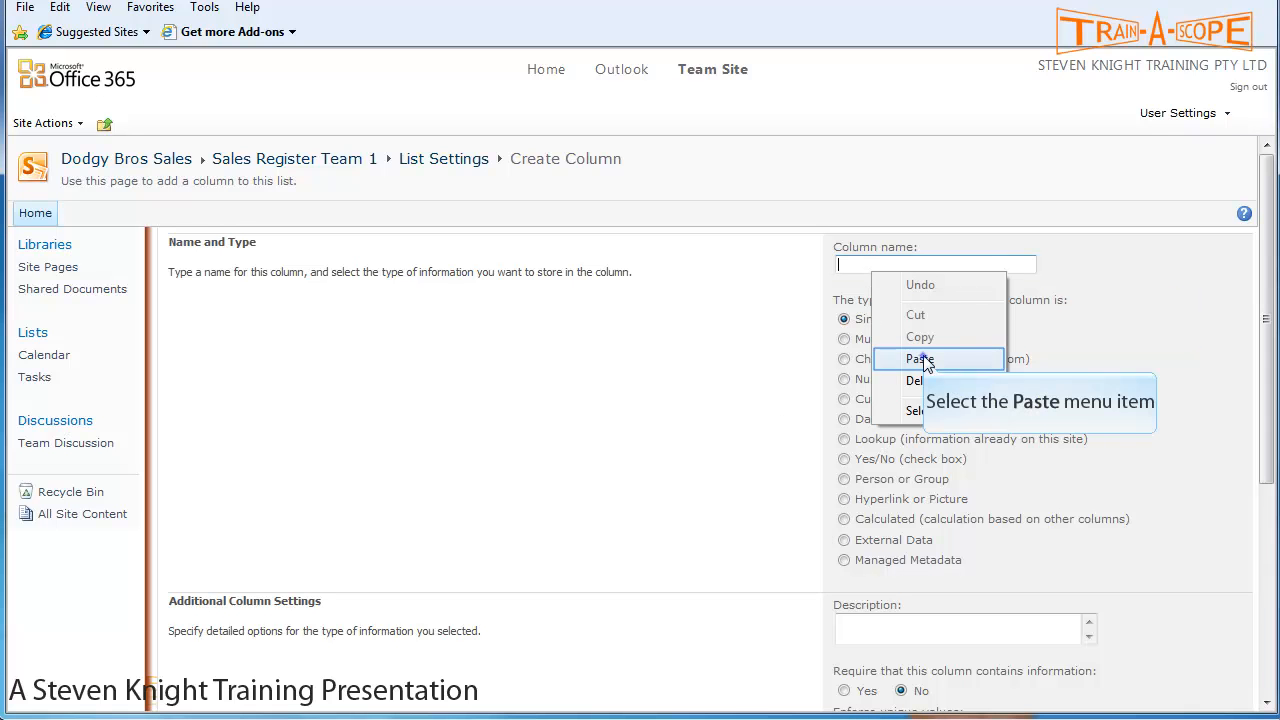
{"action": "left_click", "coordinate": [921, 358]}
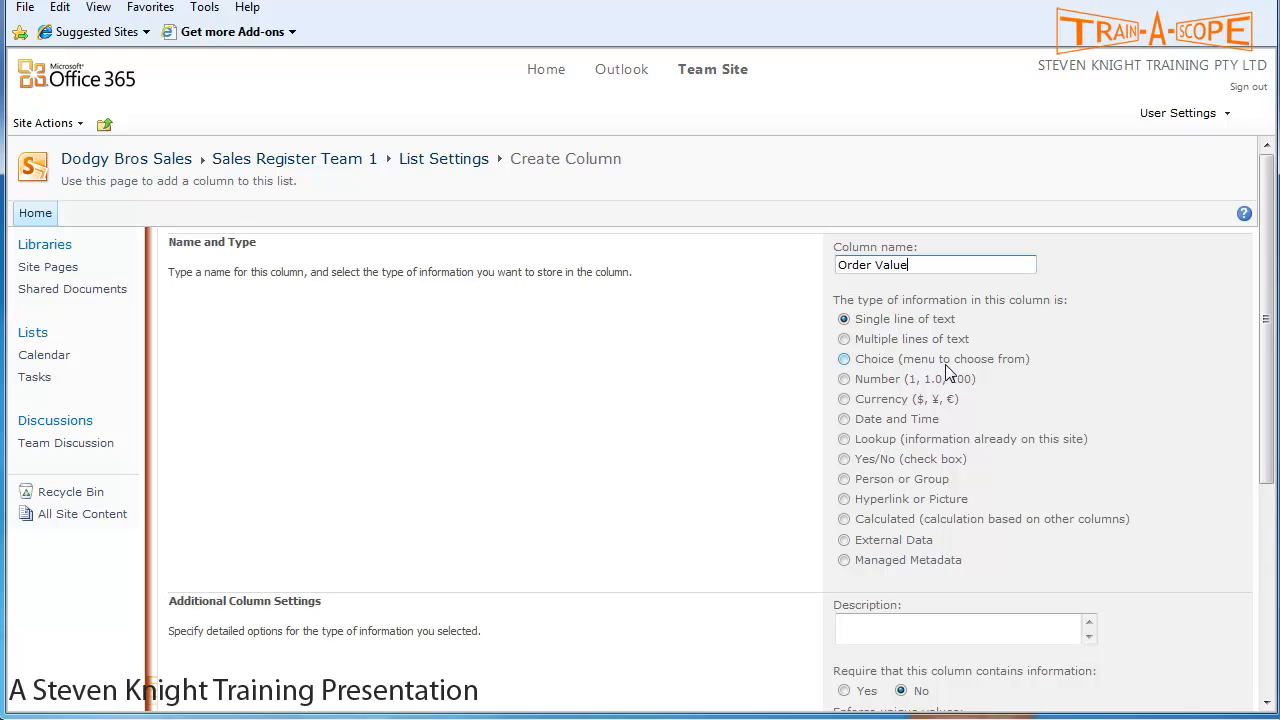
{"action": "scroll", "coordinate": [947, 372], "scroll_direction": "down", "scroll_amount": 2}
{"action": "left_click", "coordinate": [844, 433]}
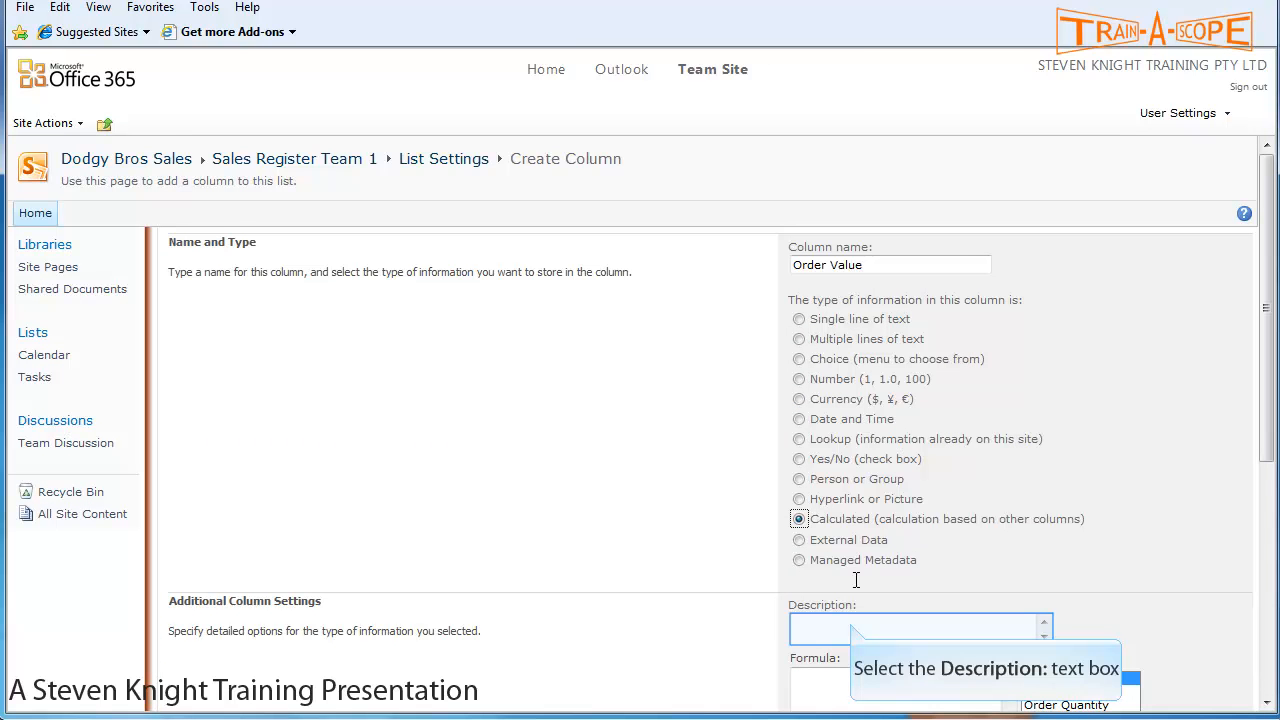
{"action": "left_click", "coordinate": [851, 623]}
{"action": "type", "text": "Qty x Unit Price"}
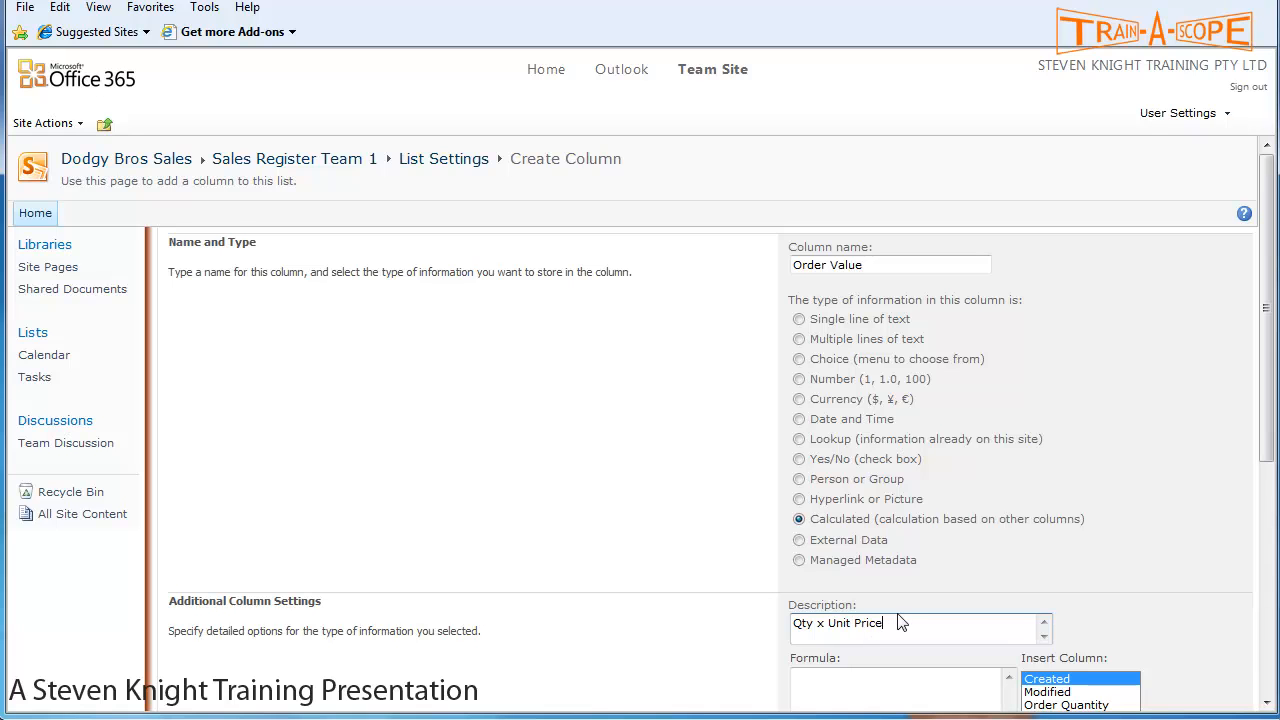
- Build the formula [Order Quantity]*[Unit Price] from the available columns
{"action": "scroll", "coordinate": [900, 615], "scroll_direction": "down", "scroll_amount": 2}
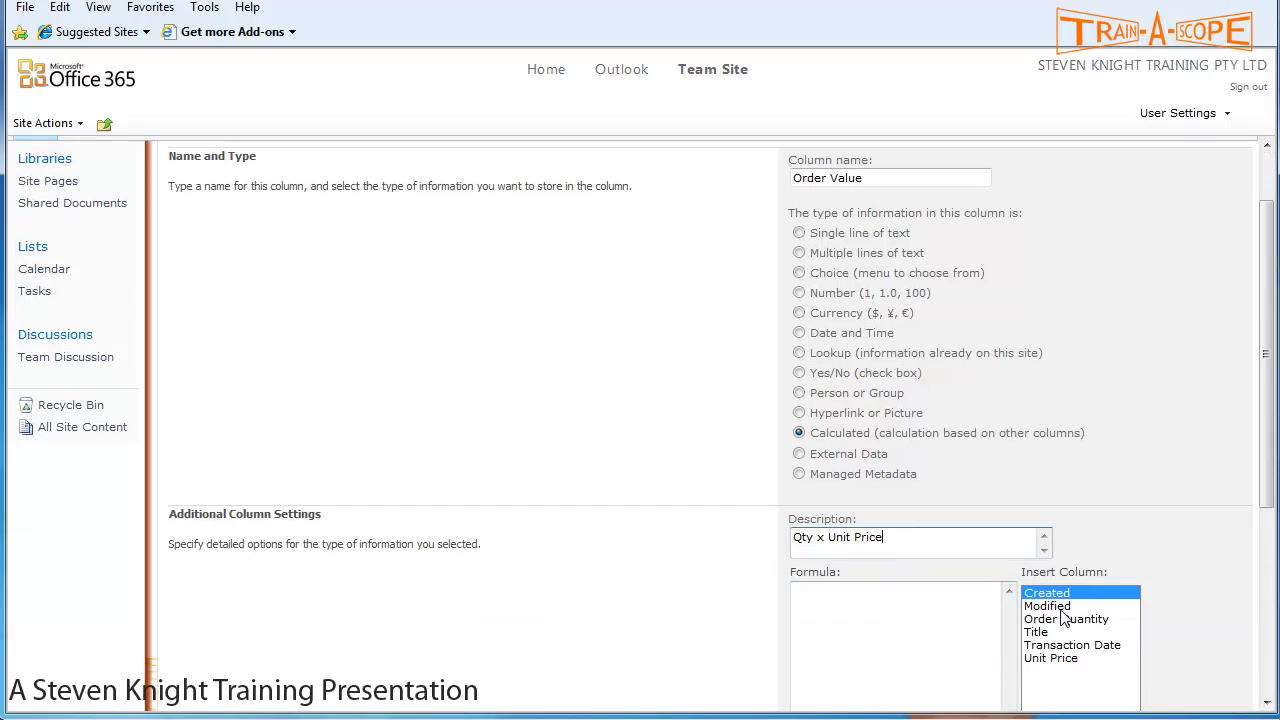
{"action": "left_click", "coordinate": [1066, 619]}
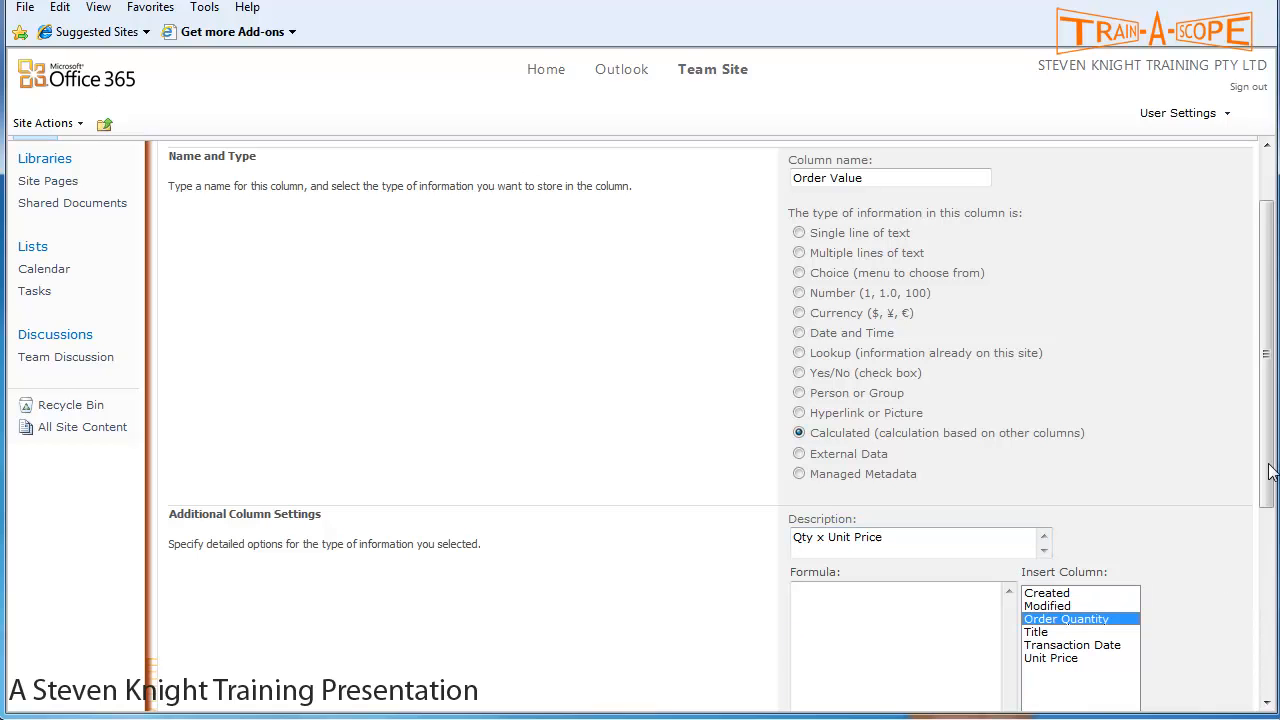
{"action": "scroll", "coordinate": [1270, 470], "scroll_direction": "down", "scroll_amount": 4}
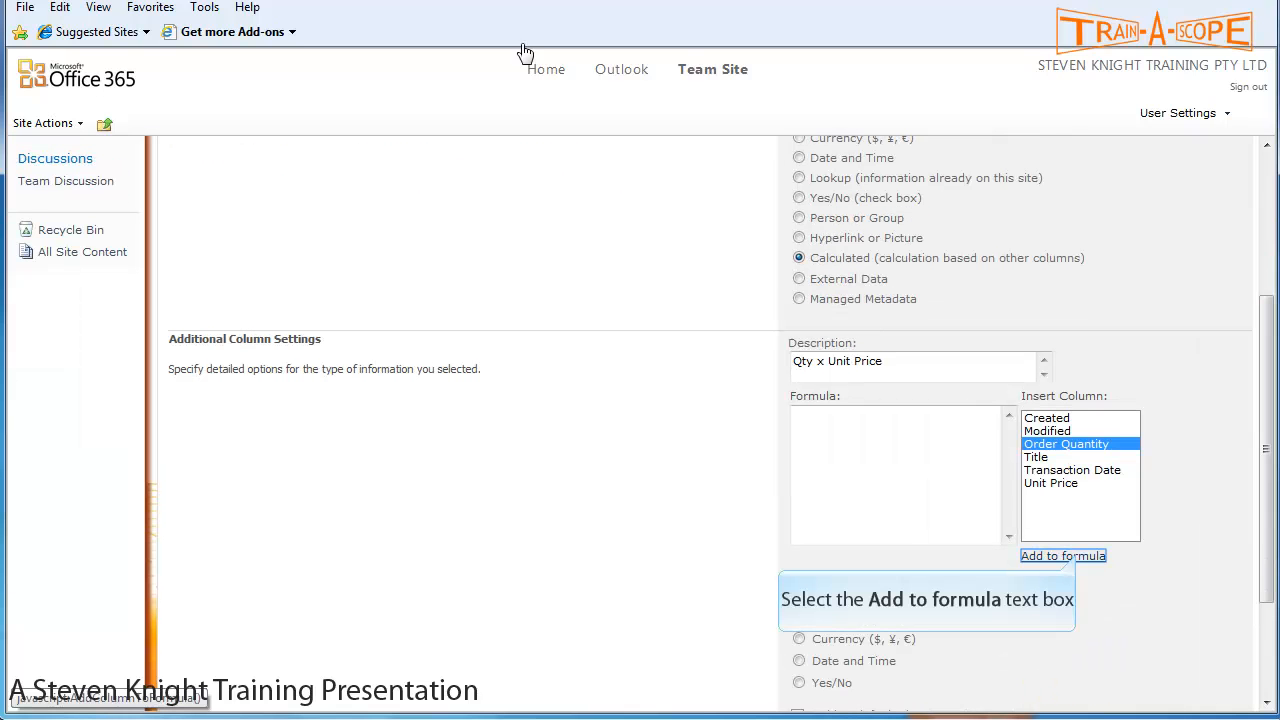
{"action": "left_click", "coordinate": [1080, 562]}
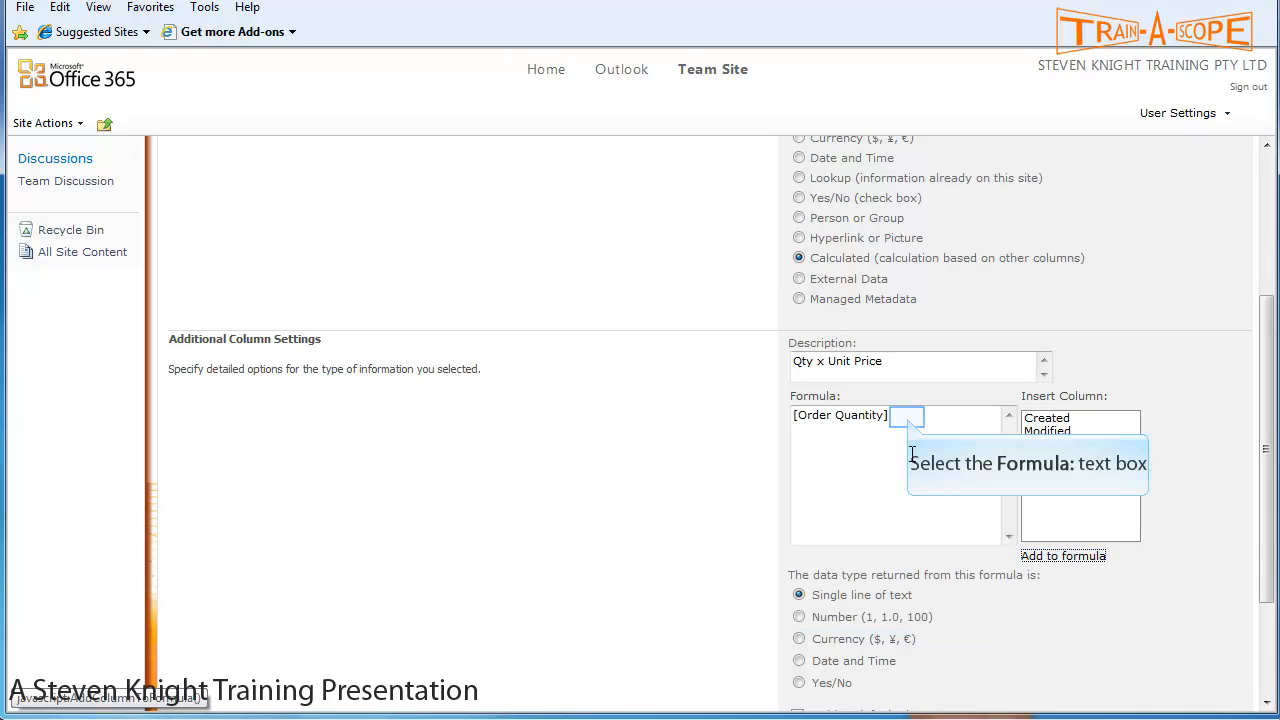
{"action": "left_click", "coordinate": [908, 421]}
{"action": "type", "text": "*"}
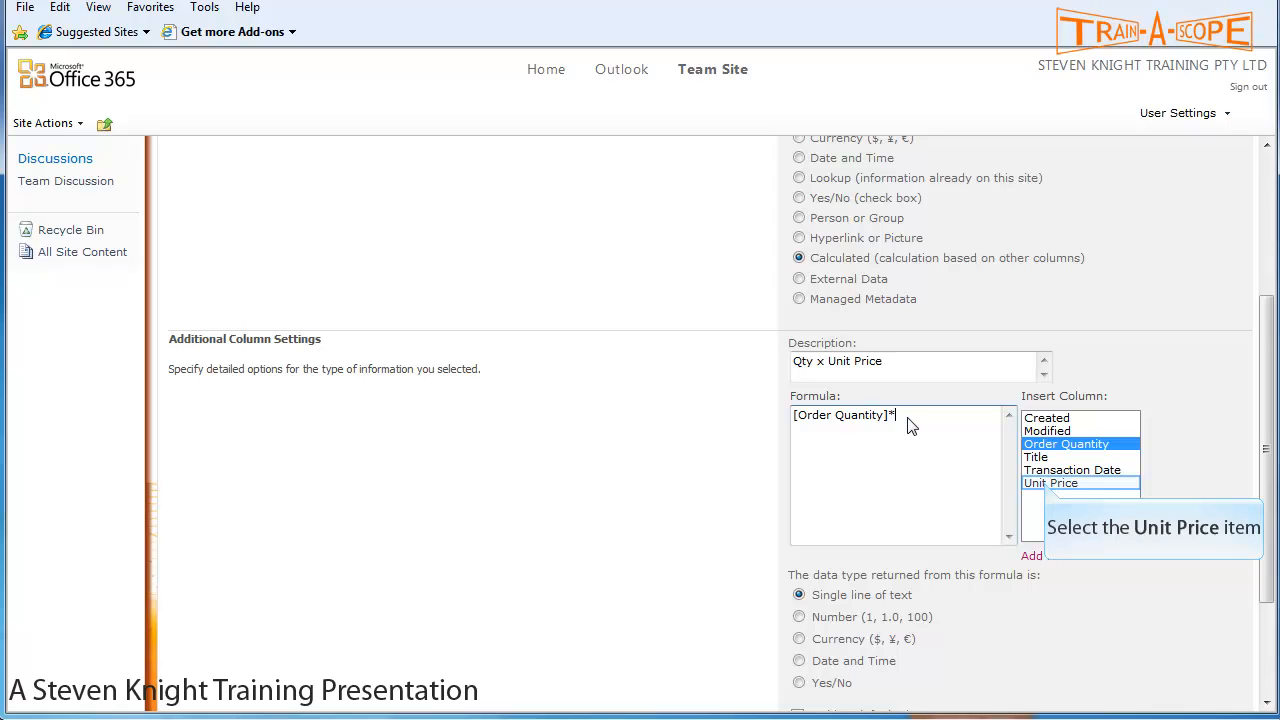
{"action": "left_click", "coordinate": [1047, 484]}
{"action": "left_click", "coordinate": [1060, 556]}
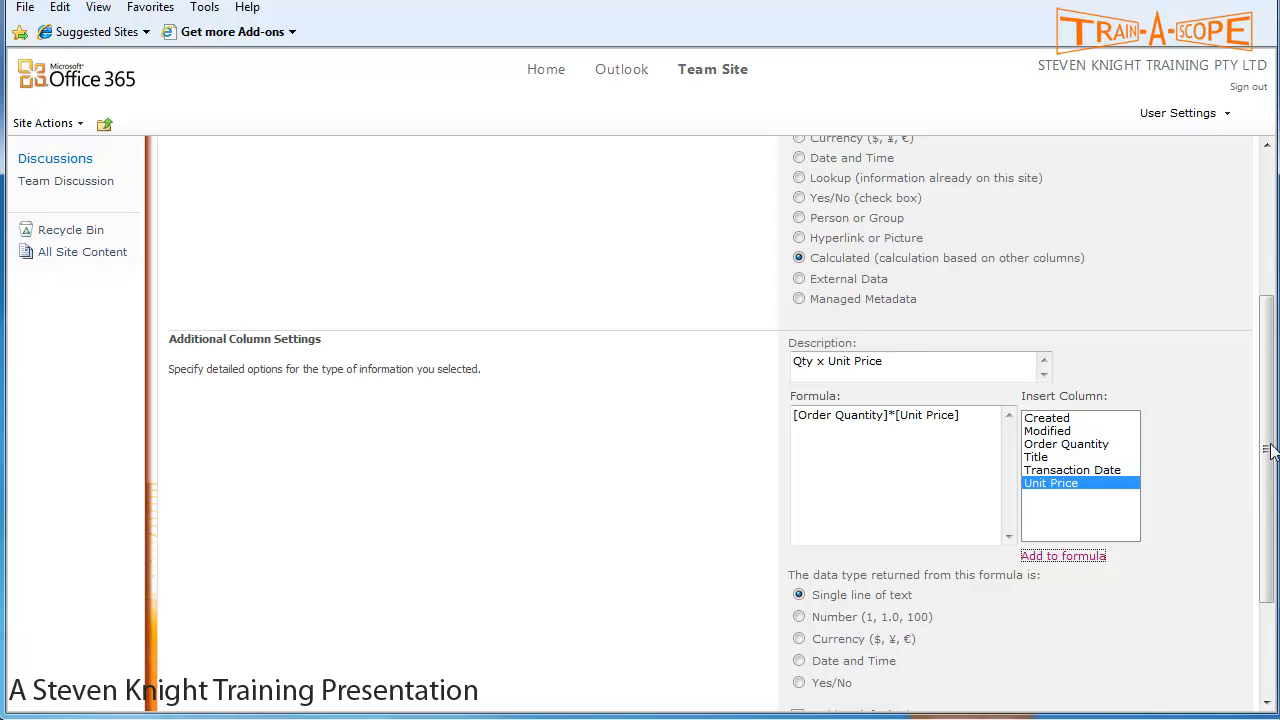
- Set Order Value to return Currency with 2 decimal places and save it
{"action": "scroll", "coordinate": [1270, 450], "scroll_direction": "down", "scroll_amount": 3}
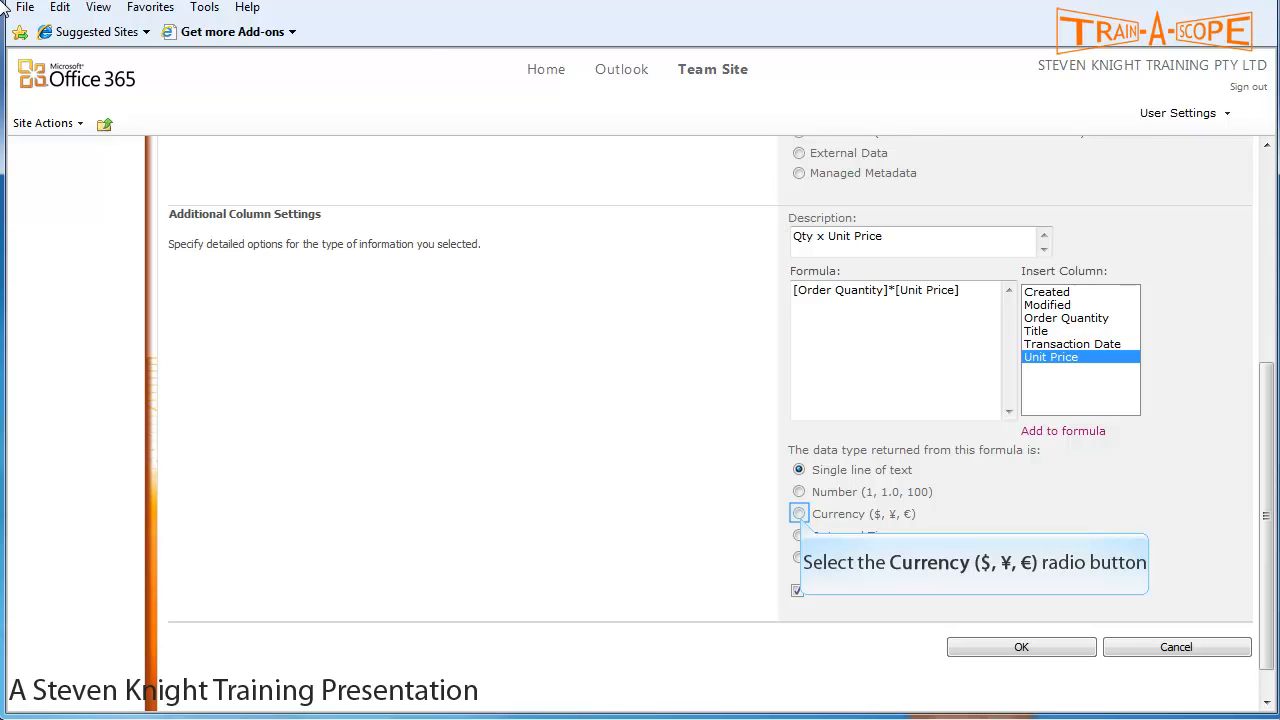
{"action": "left_click", "coordinate": [800, 514]}
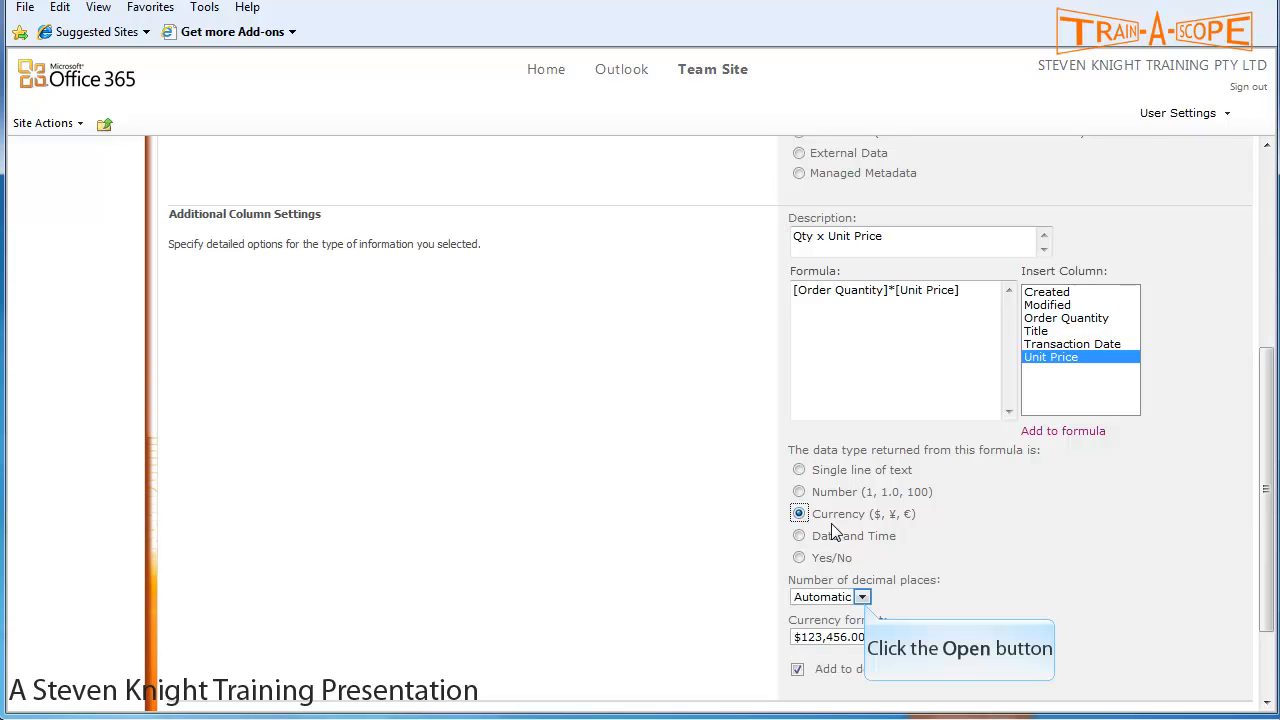
{"action": "left_click", "coordinate": [863, 599]}
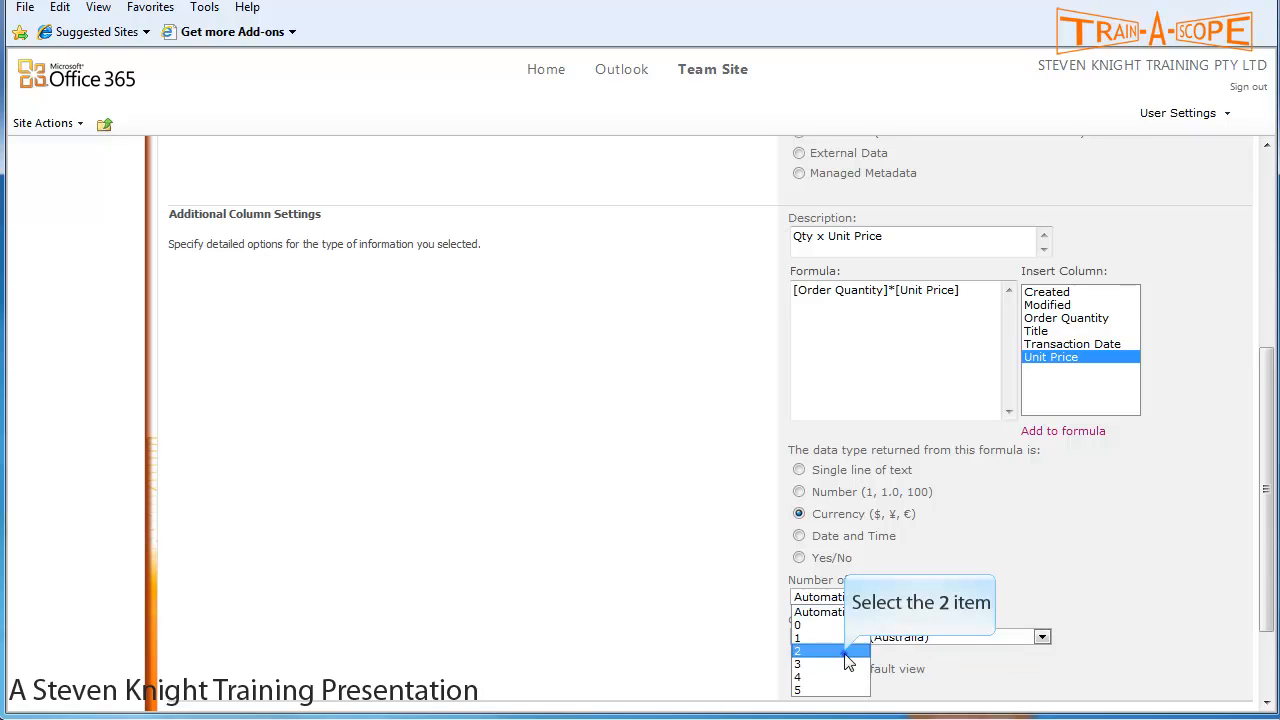
{"action": "left_click", "coordinate": [845, 651]}
{"action": "scroll", "coordinate": [1228, 619], "scroll_direction": "down", "scroll_amount": 1}
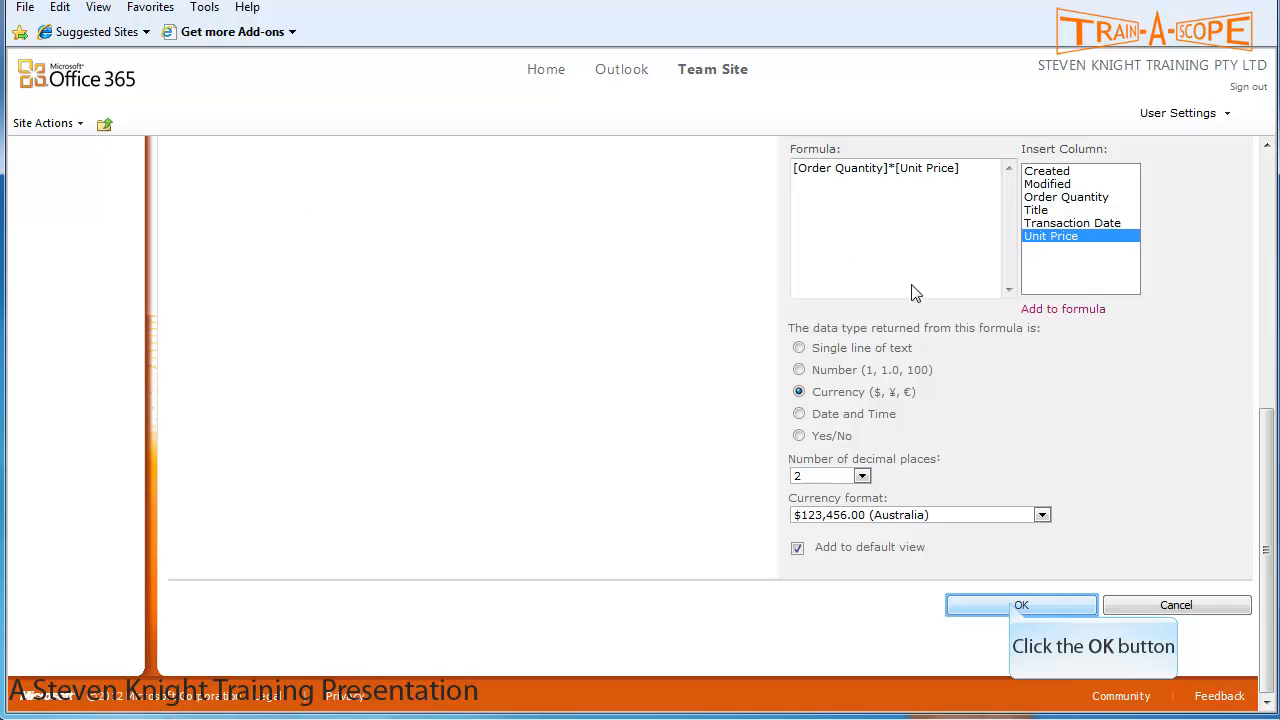
{"action": "left_click", "coordinate": [1016, 605]}
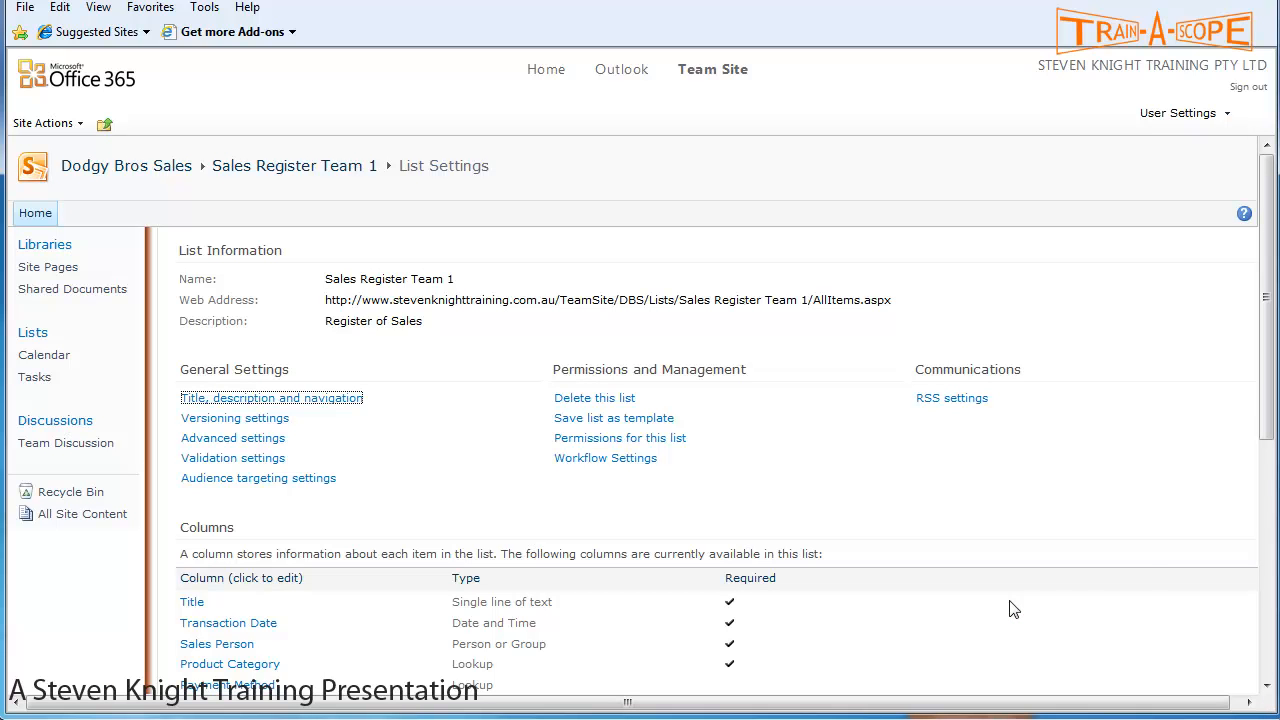
- Open the Title column's settings from the Columns section of List Settings
{"action": "left_click_drag", "start_coordinate": [1266, 224], "coordinate": [1270, 334]}
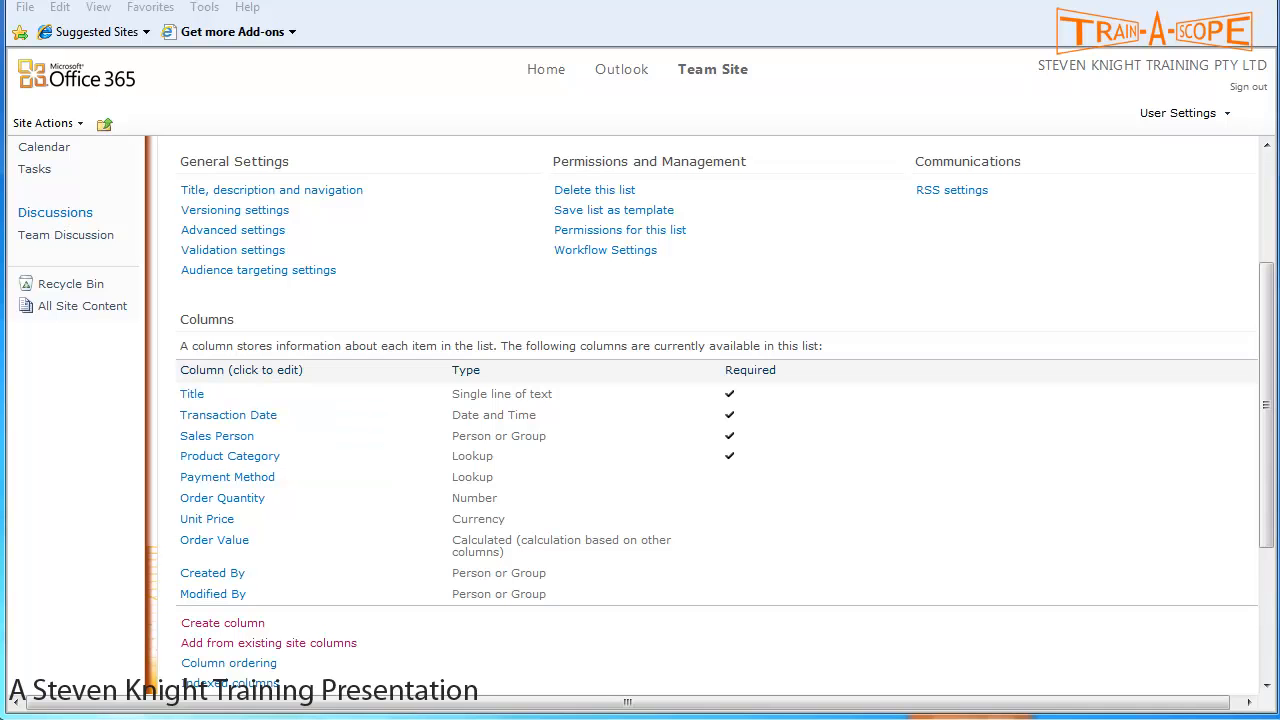
{"action": "left_click", "coordinate": [190, 394]}
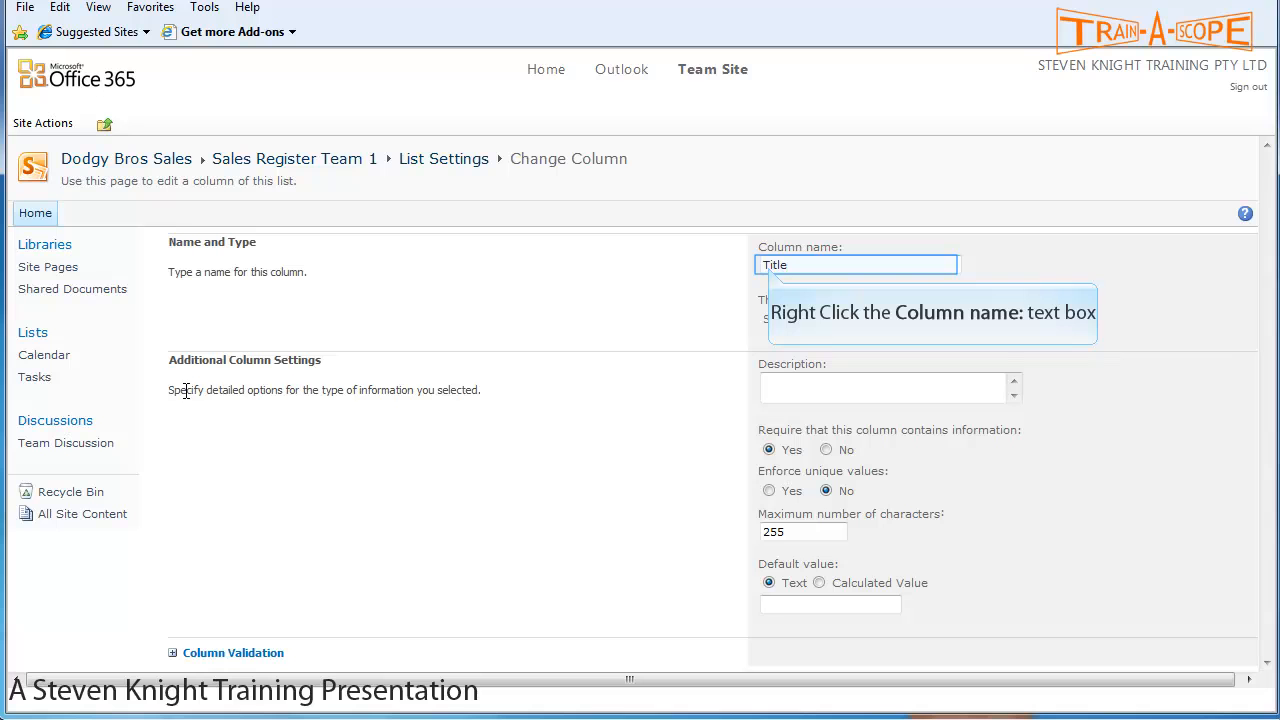
- Rename Title to 'Special Requirements', add a delivery-notes description, make it optional, and save
{"action": "right_click", "coordinate": [770, 267]}
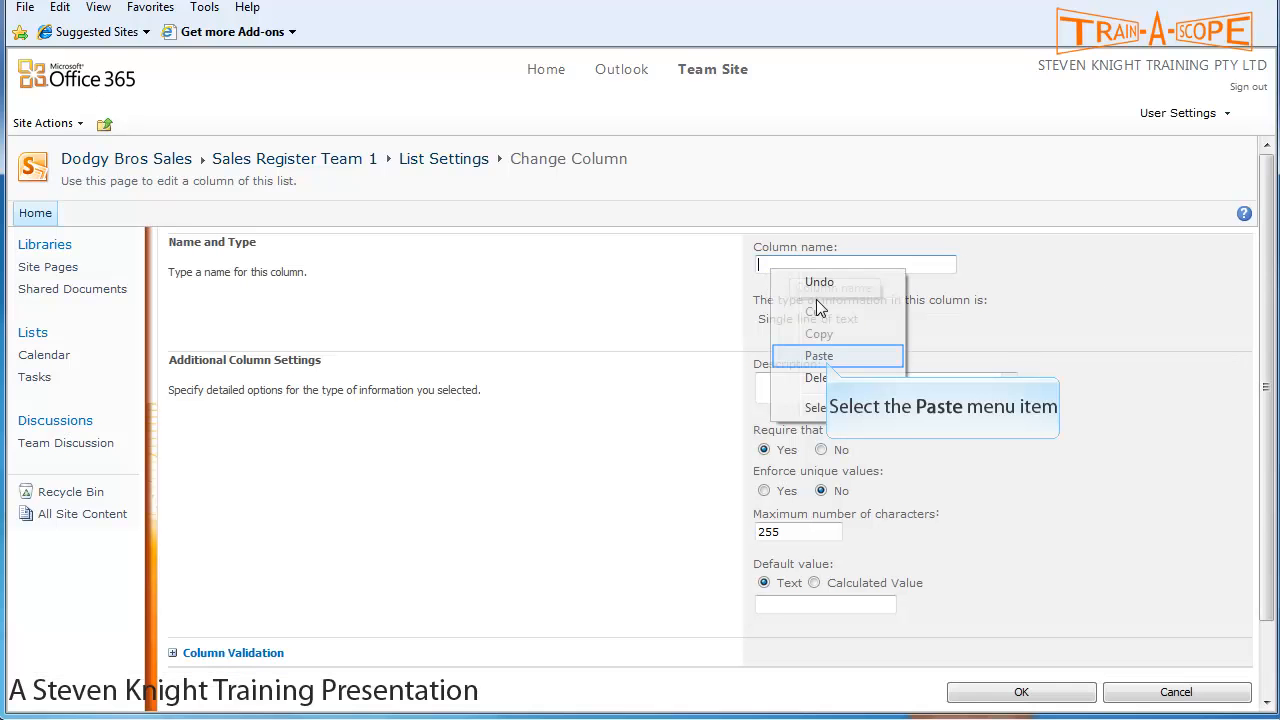
{"action": "left_click", "coordinate": [819, 356]}
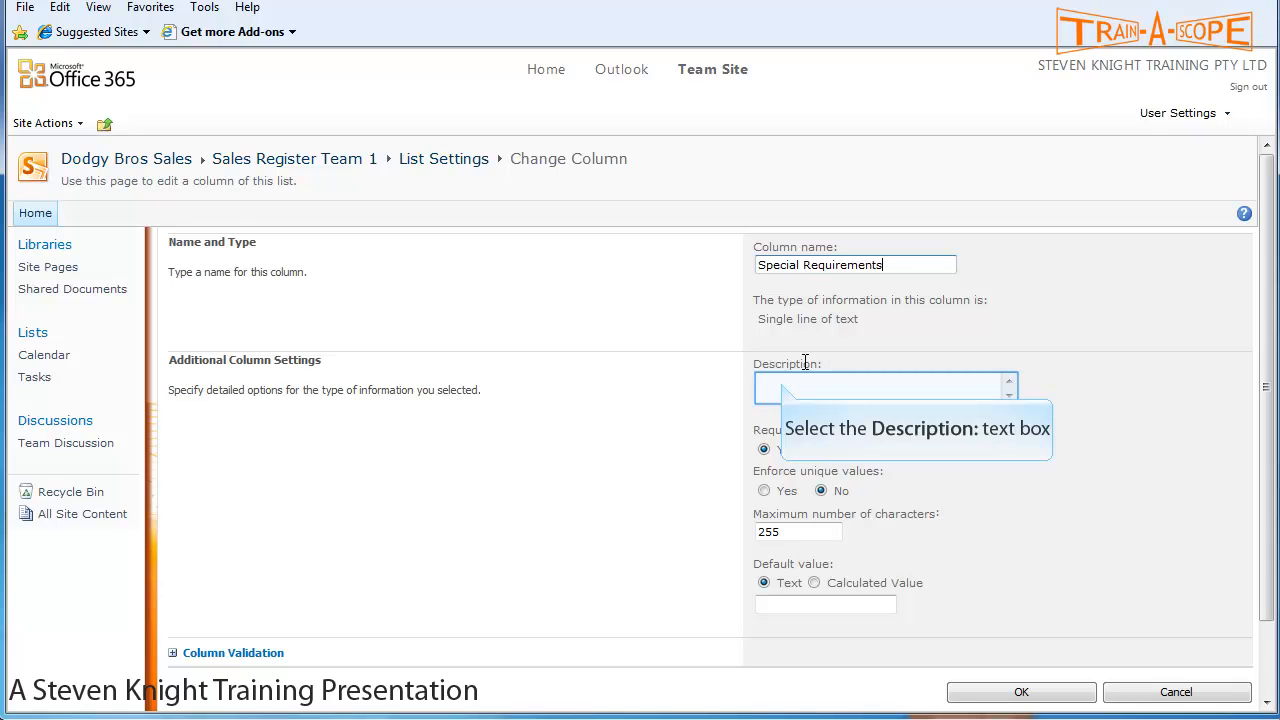
{"action": "left_click", "coordinate": [783, 383]}
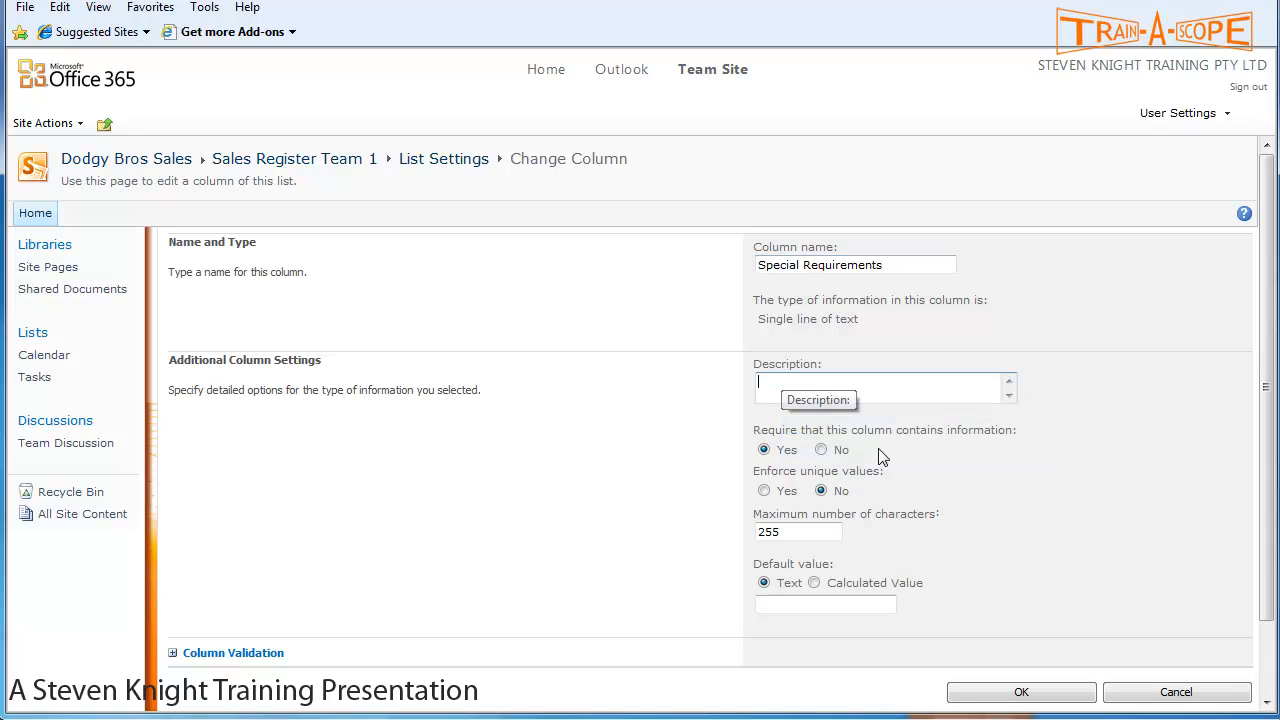
{"action": "type", "text": "Any Special Information eg when to deliver or beware of dog"}
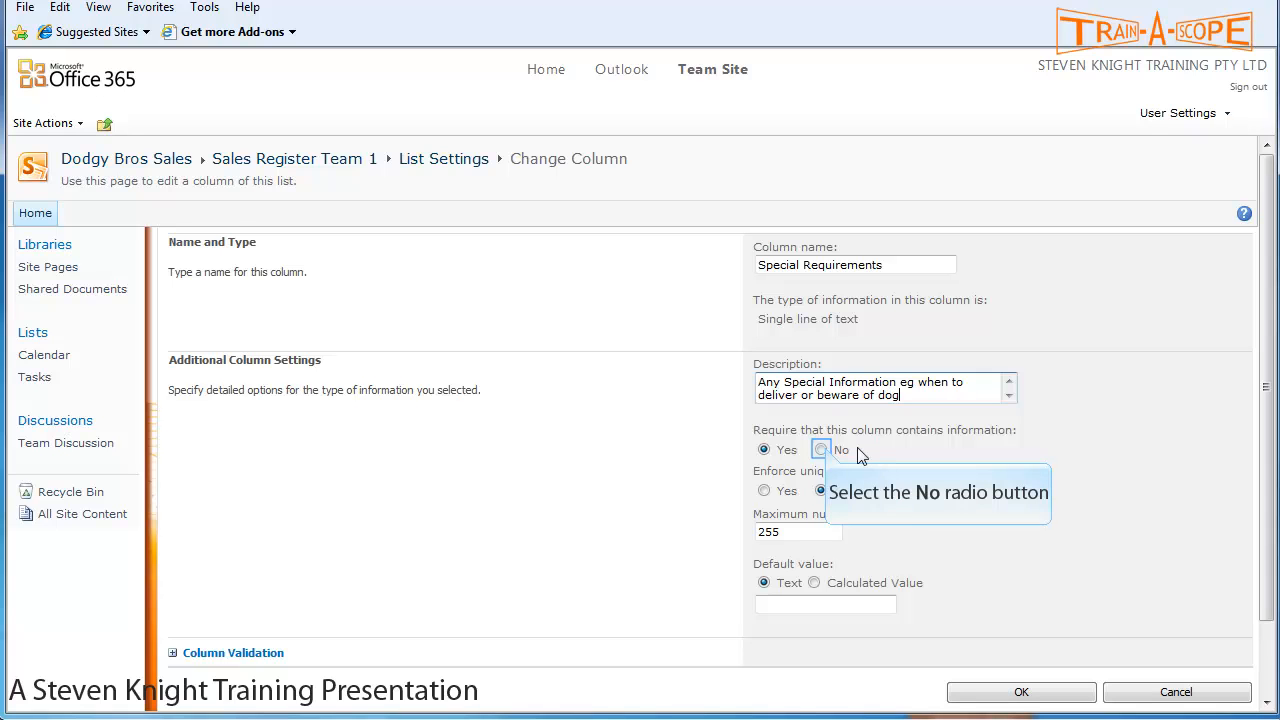
{"action": "left_click", "coordinate": [822, 450]}
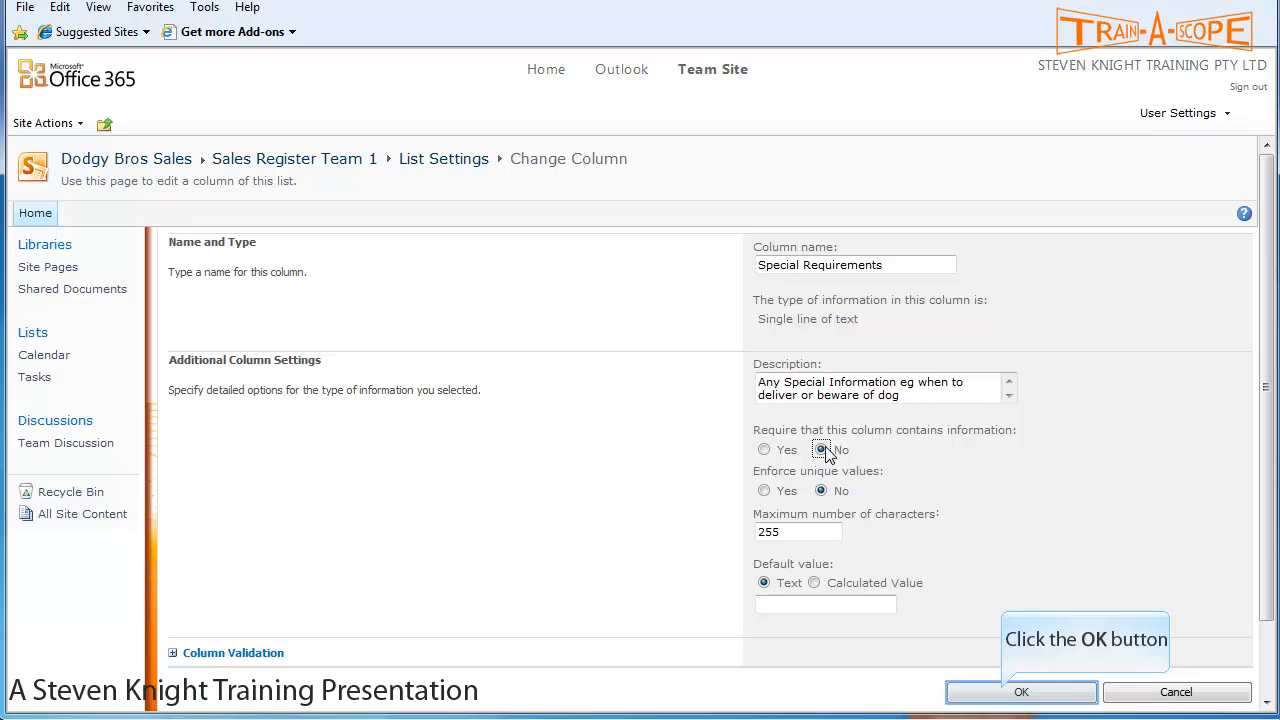
{"action": "left_click", "coordinate": [1005, 693]}
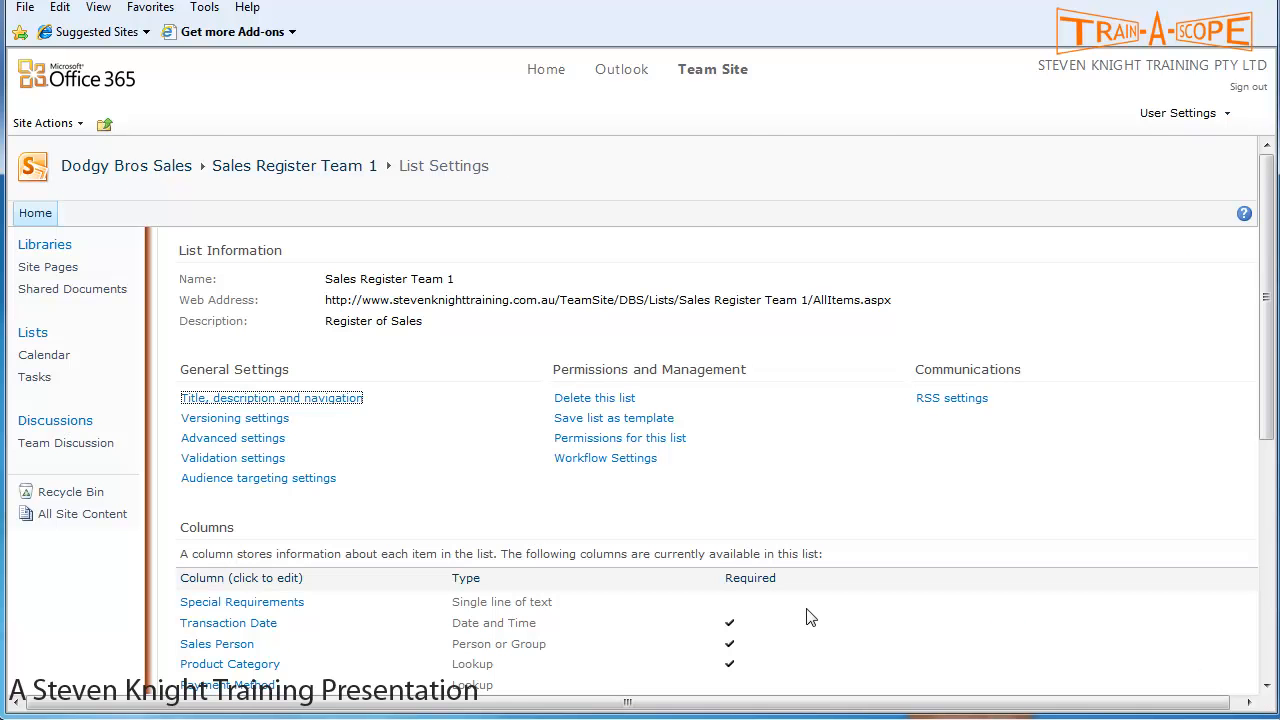
{"action": "scroll", "coordinate": [805, 590], "scroll_direction": "down", "scroll_amount": 3}
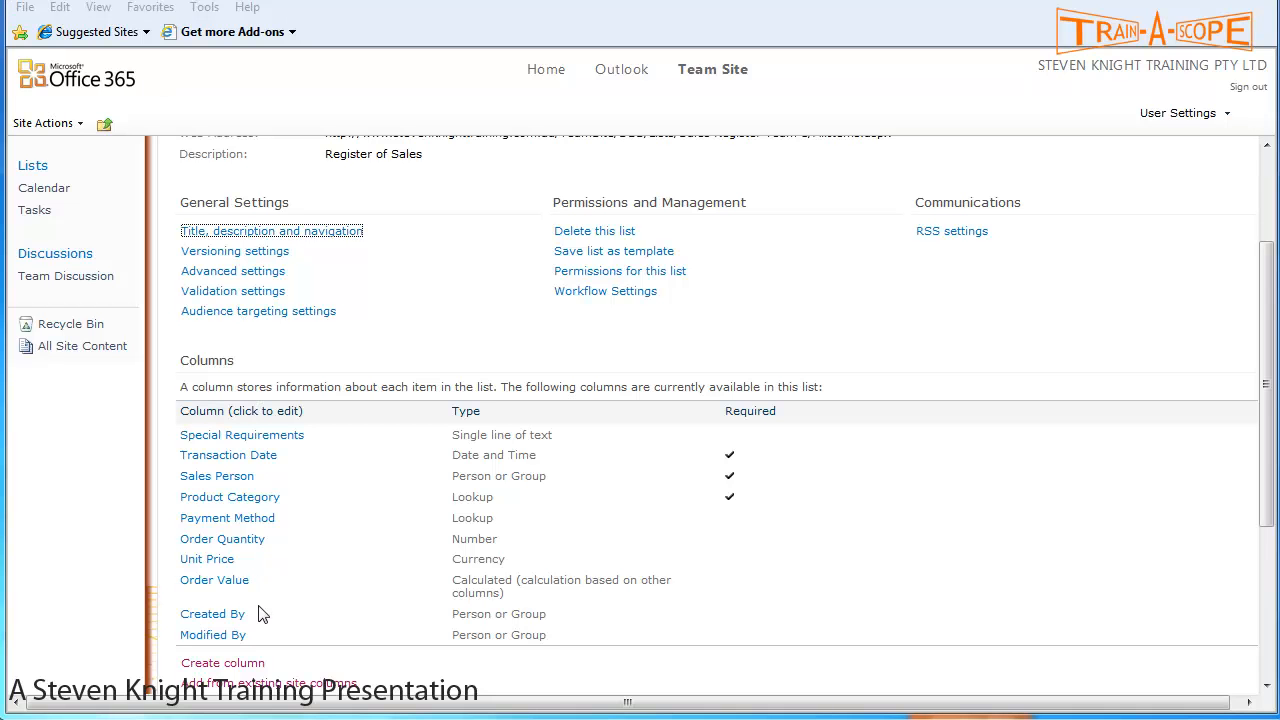
{"action": "left_click", "coordinate": [234, 664]}
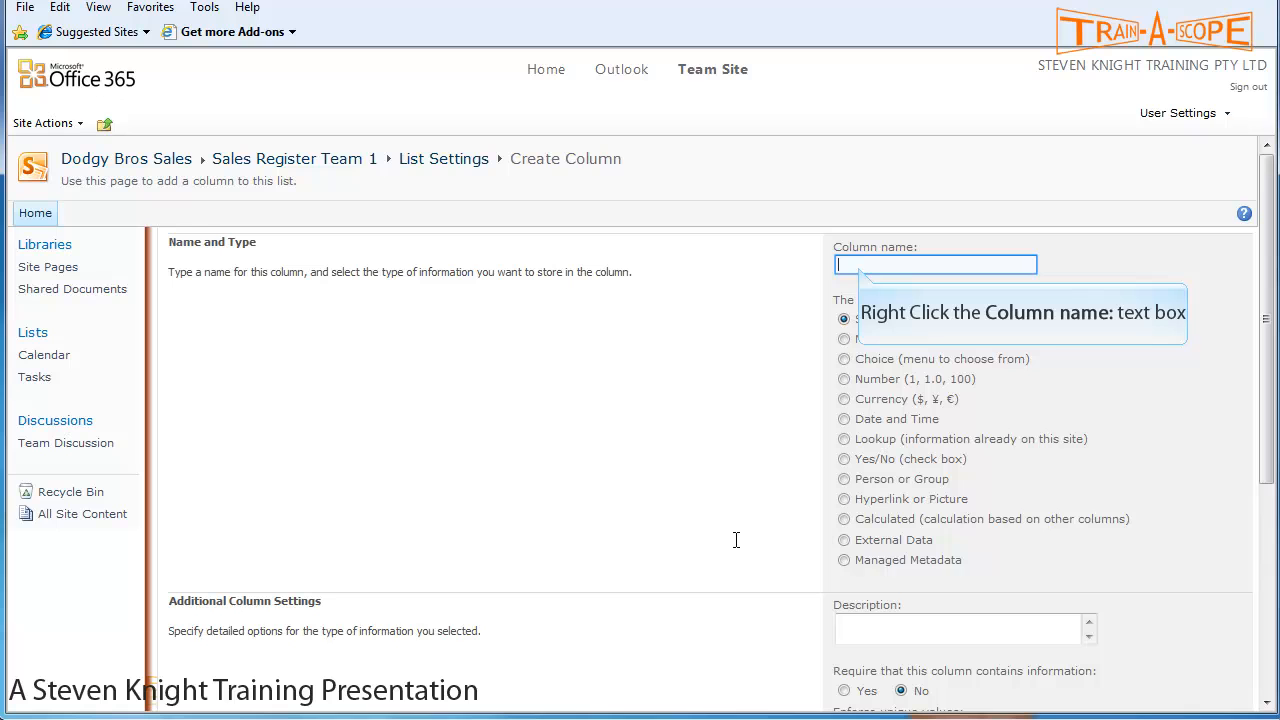
- Paste 'Delivery Status' as the column name, make it a Choice column, and describe it as 'Stage of Order Dilvery'
{"action": "right_click", "coordinate": [858, 265]}
{"action": "left_click", "coordinate": [905, 362]}
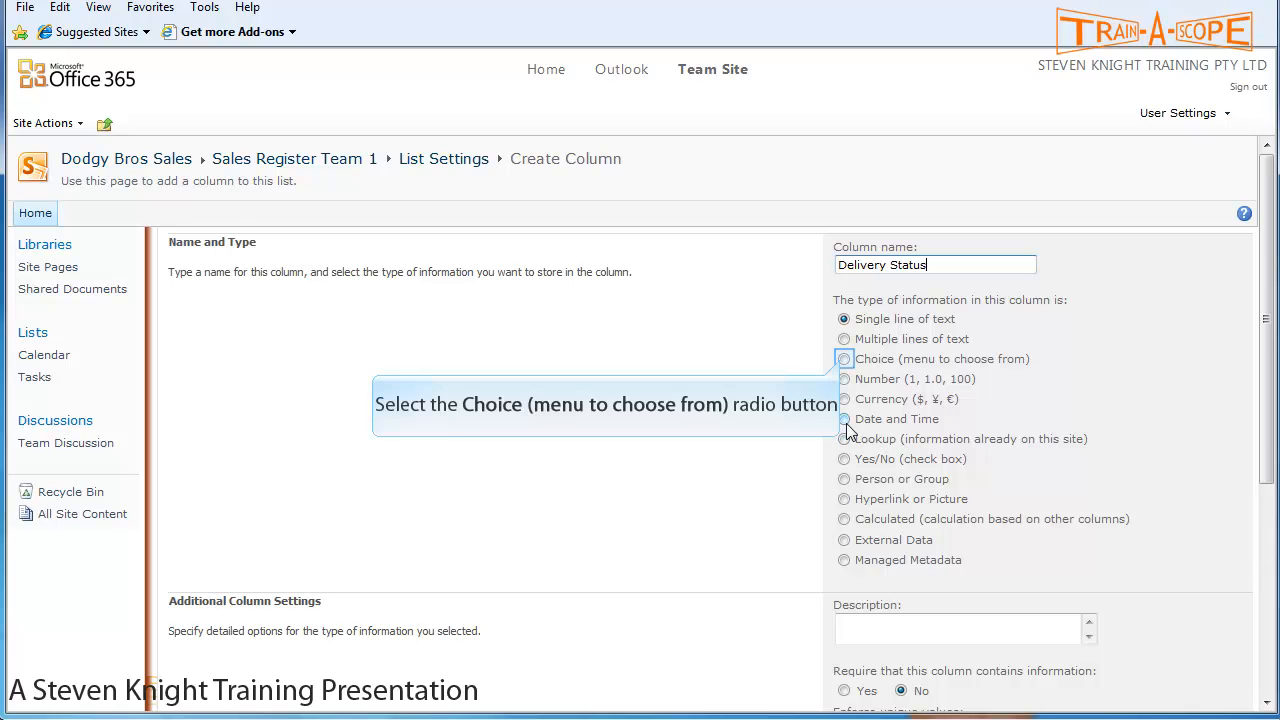
{"action": "left_click", "coordinate": [843, 359]}
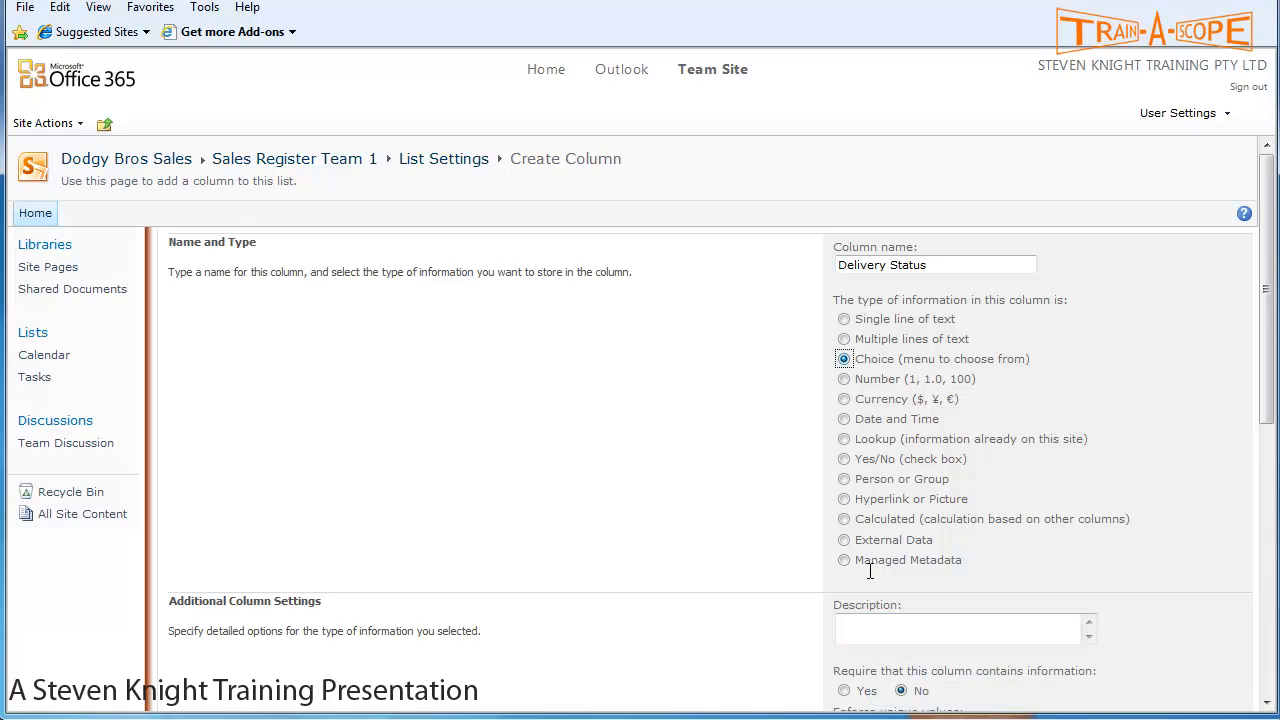
{"action": "left_click", "coordinate": [870, 627]}
{"action": "type", "text": "Stage of Order Dilvery"}
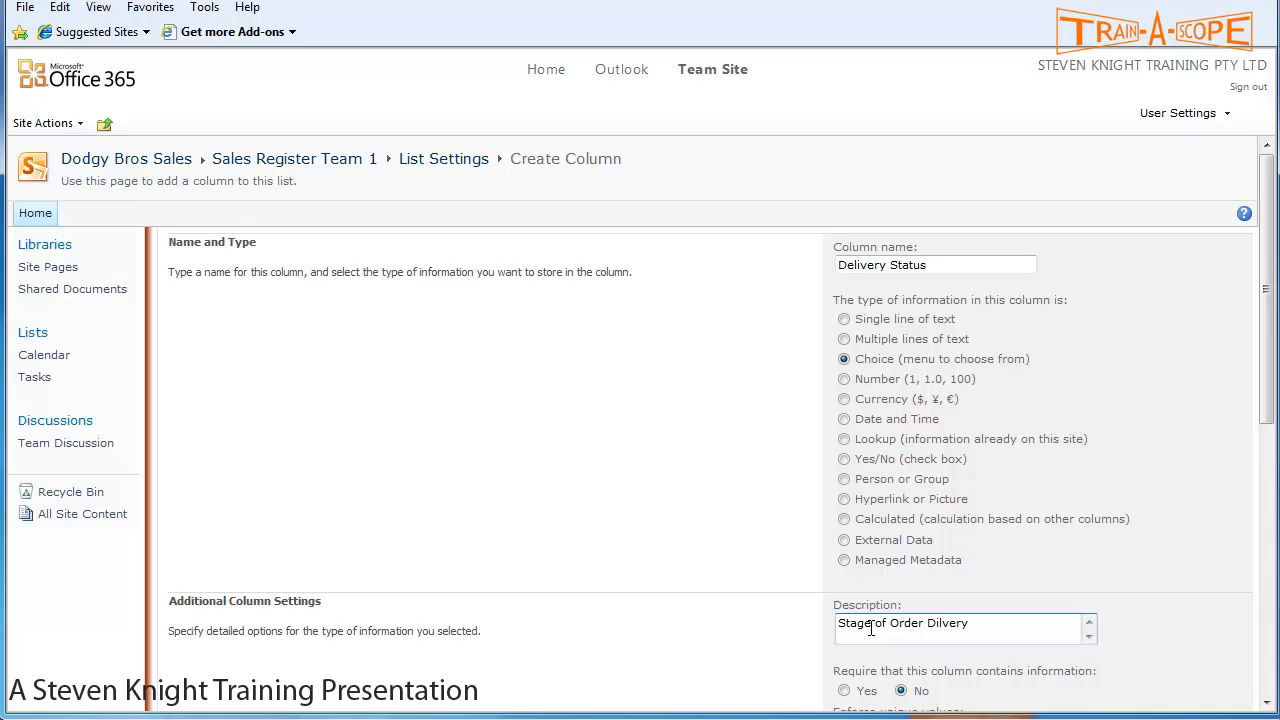
- Fix the description, show the Sold, Picked and Delivered choices as radio buttons, and save the column
{"action": "left_click", "coordinate": [871, 628]}
{"action": "scroll", "coordinate": [1059, 562], "scroll_direction": "down", "scroll_amount": 3}
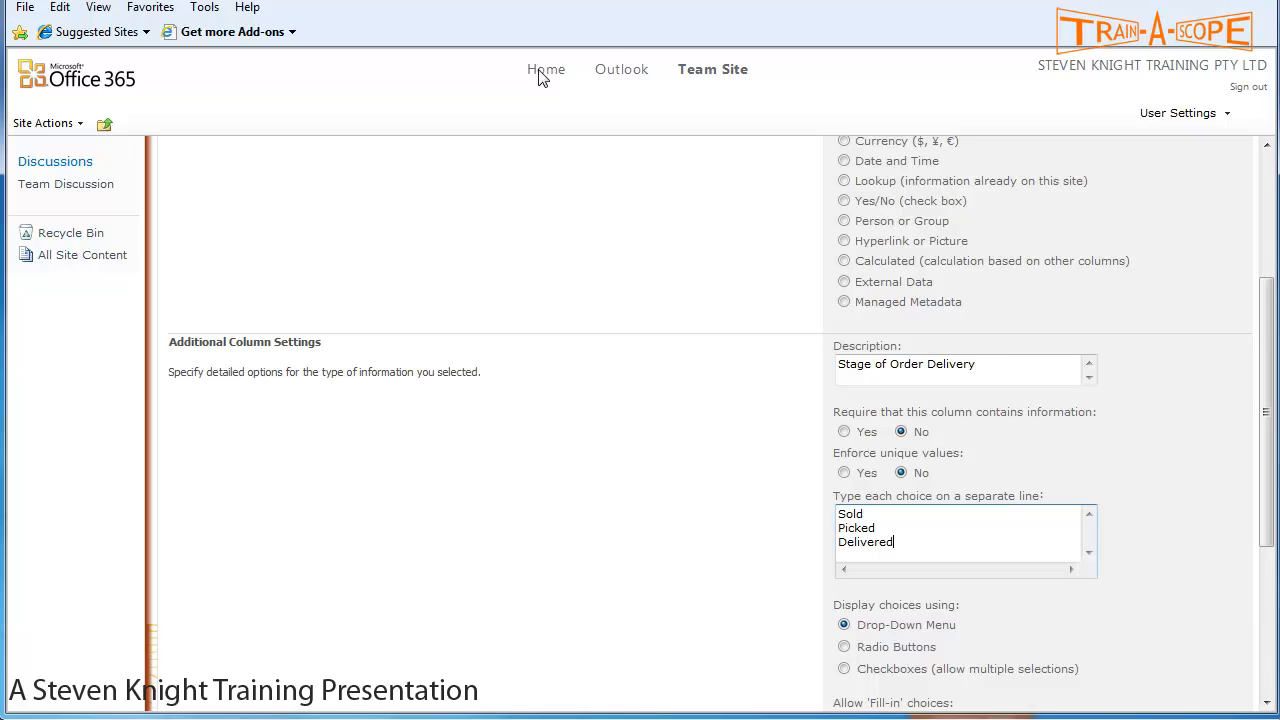
{"action": "scroll", "coordinate": [886, 510], "scroll_direction": "down", "scroll_amount": 1}
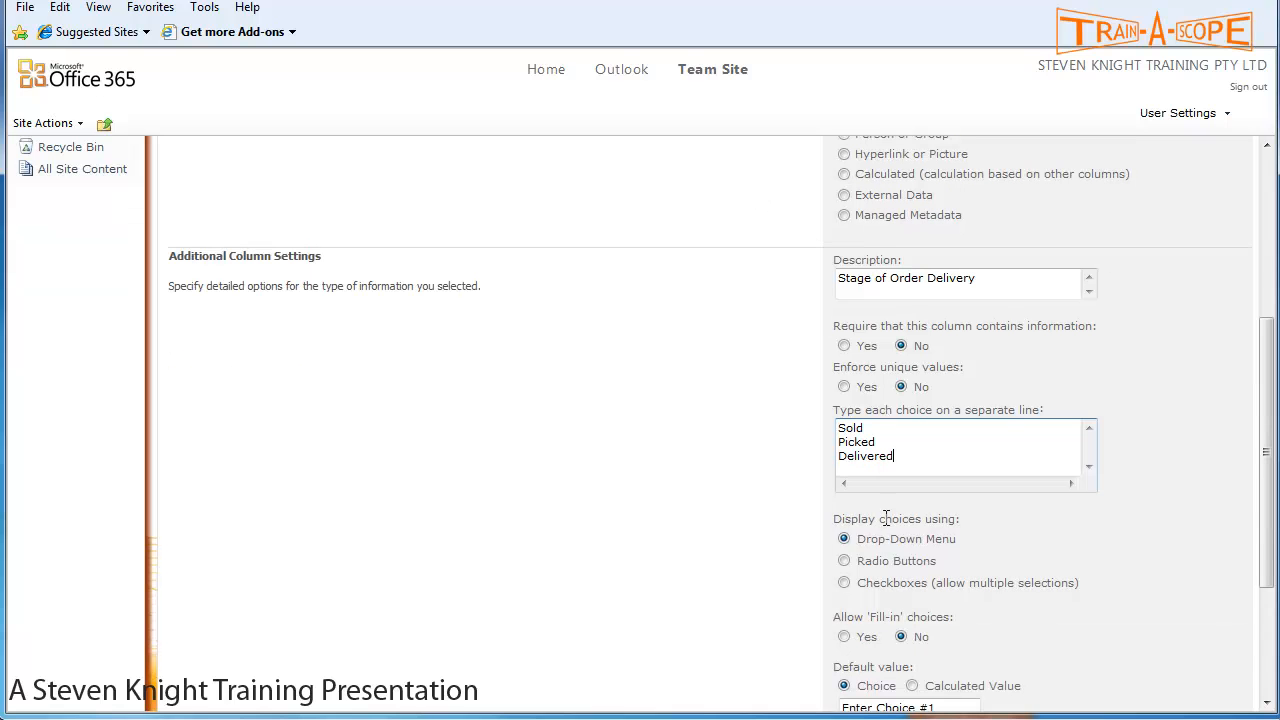
{"action": "left_click", "coordinate": [848, 563]}
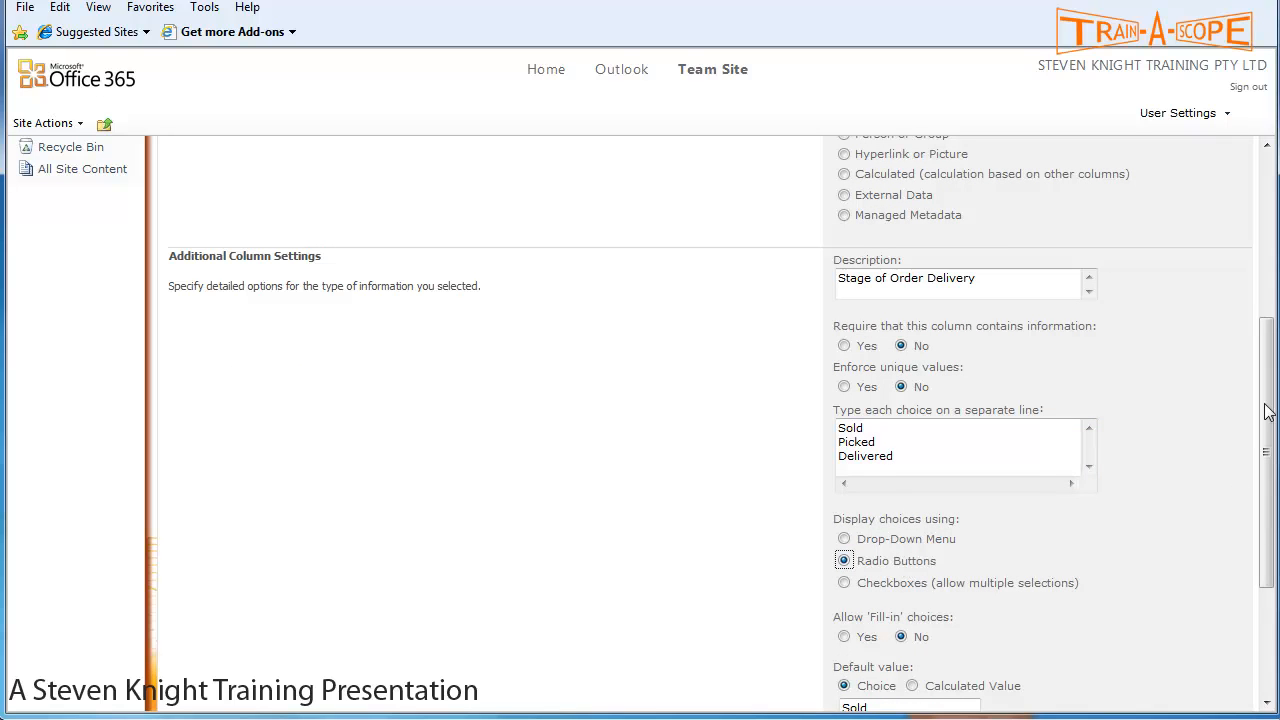
{"action": "left_click_drag", "start_coordinate": [1266, 397], "coordinate": [1262, 512]}
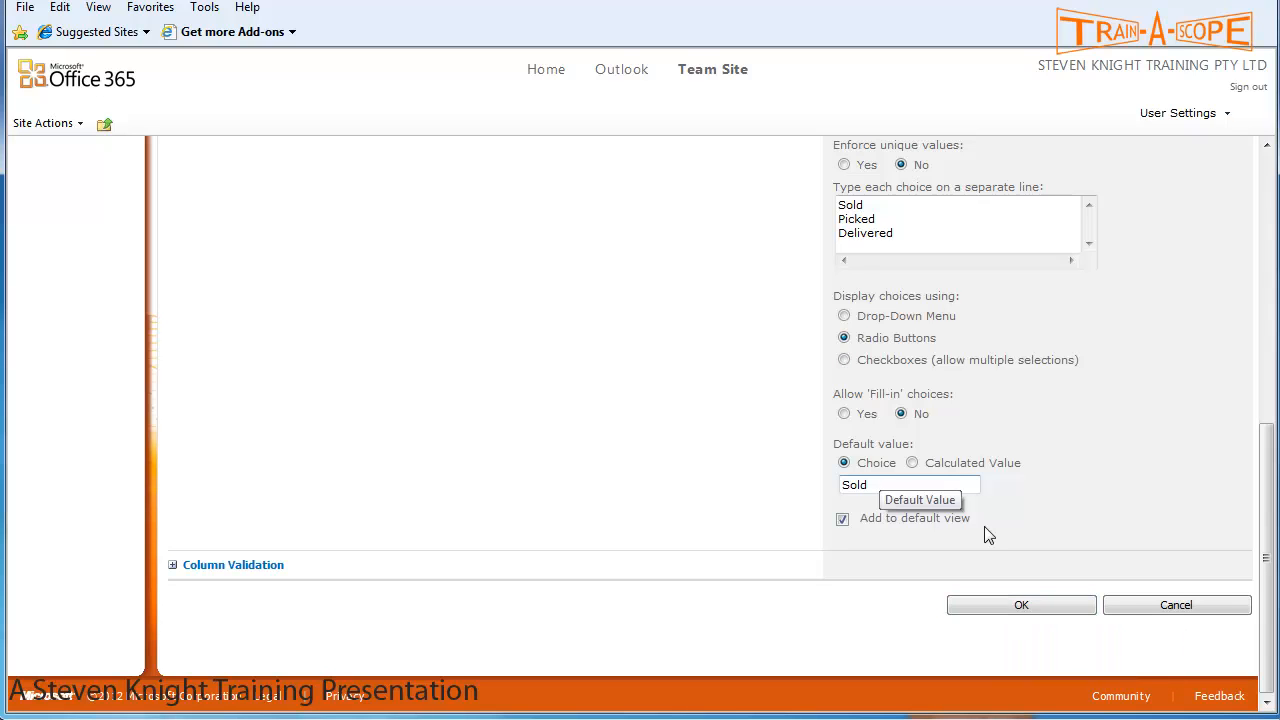
{"action": "left_click", "coordinate": [1008, 610]}
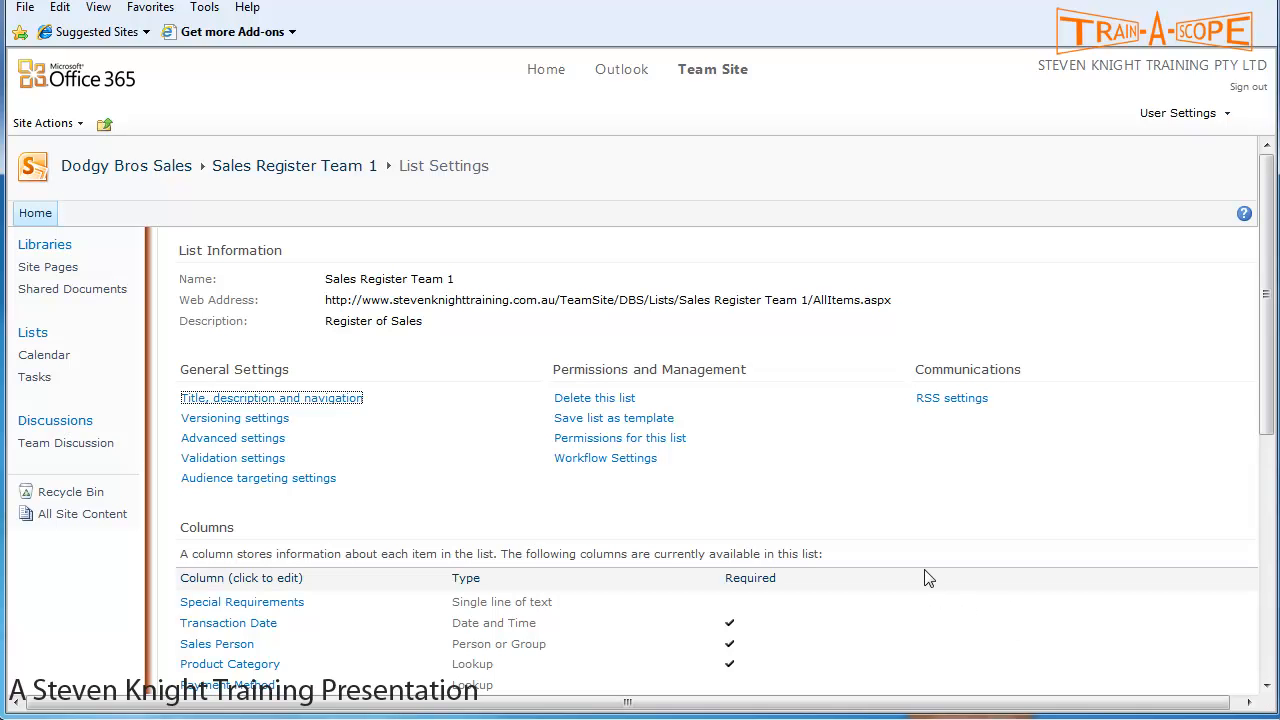
- Scroll through the List Settings columns to review the required Product Description column
{"action": "scroll", "coordinate": [910, 550], "scroll_direction": "down", "scroll_amount": 3}
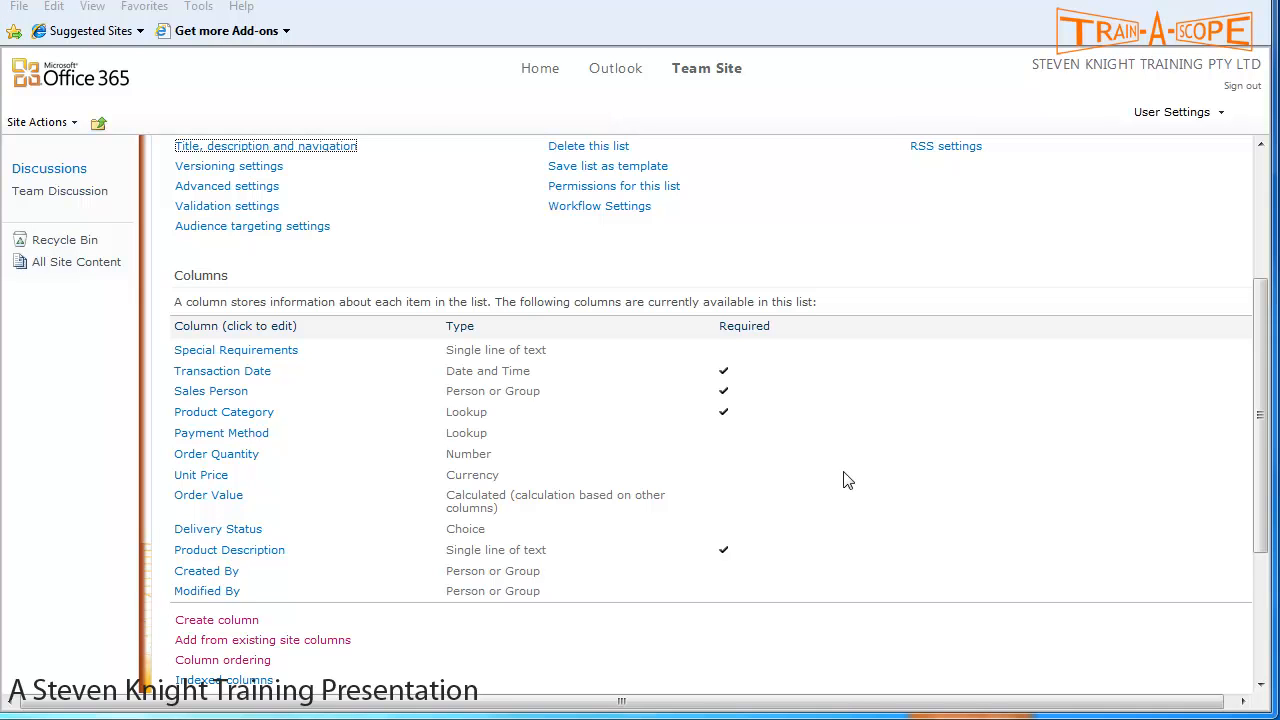
{"action": "left_click_drag", "start_coordinate": [1263, 437], "coordinate": [1260, 300]}
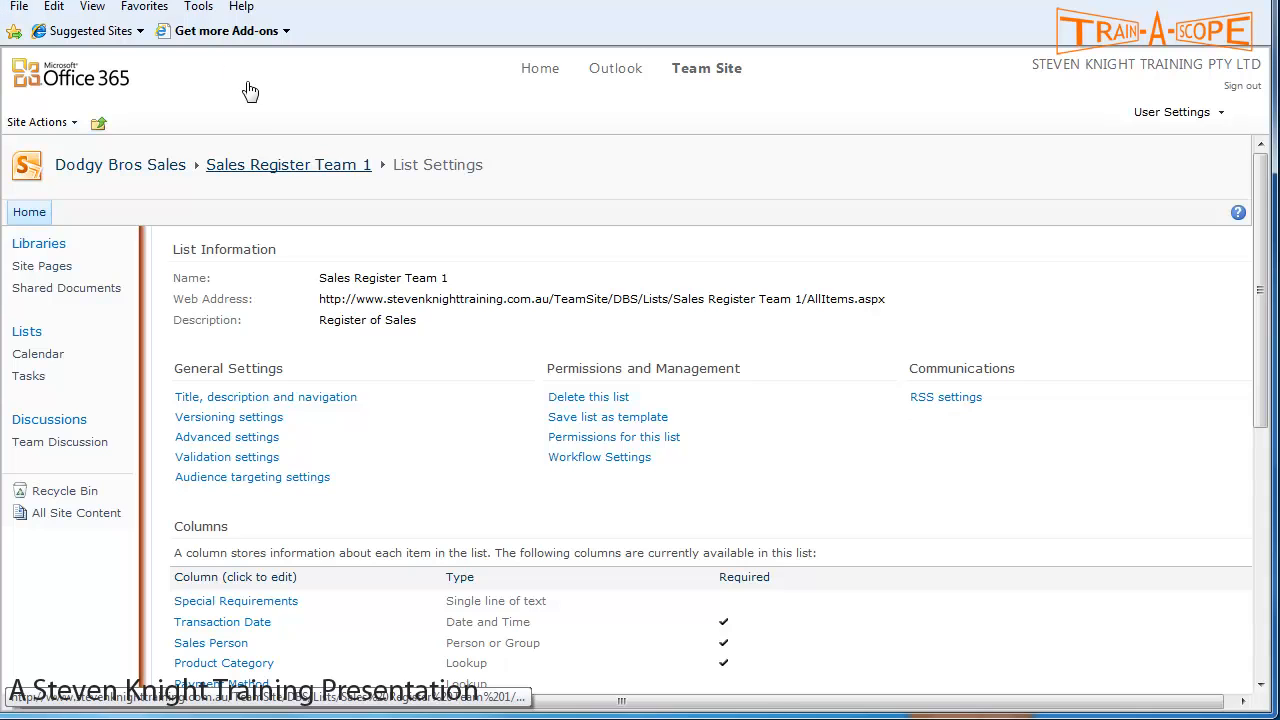
{"action": "left_click", "coordinate": [273, 170]}
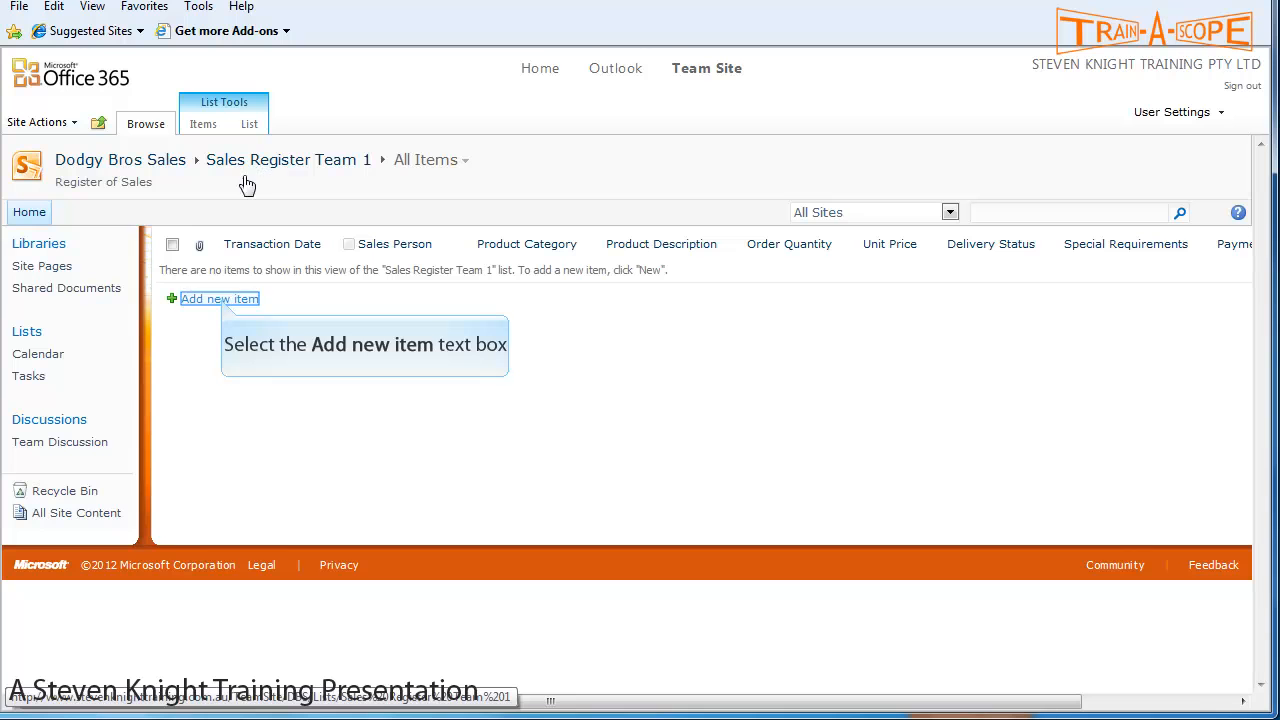
{"action": "left_click", "coordinate": [220, 299]}
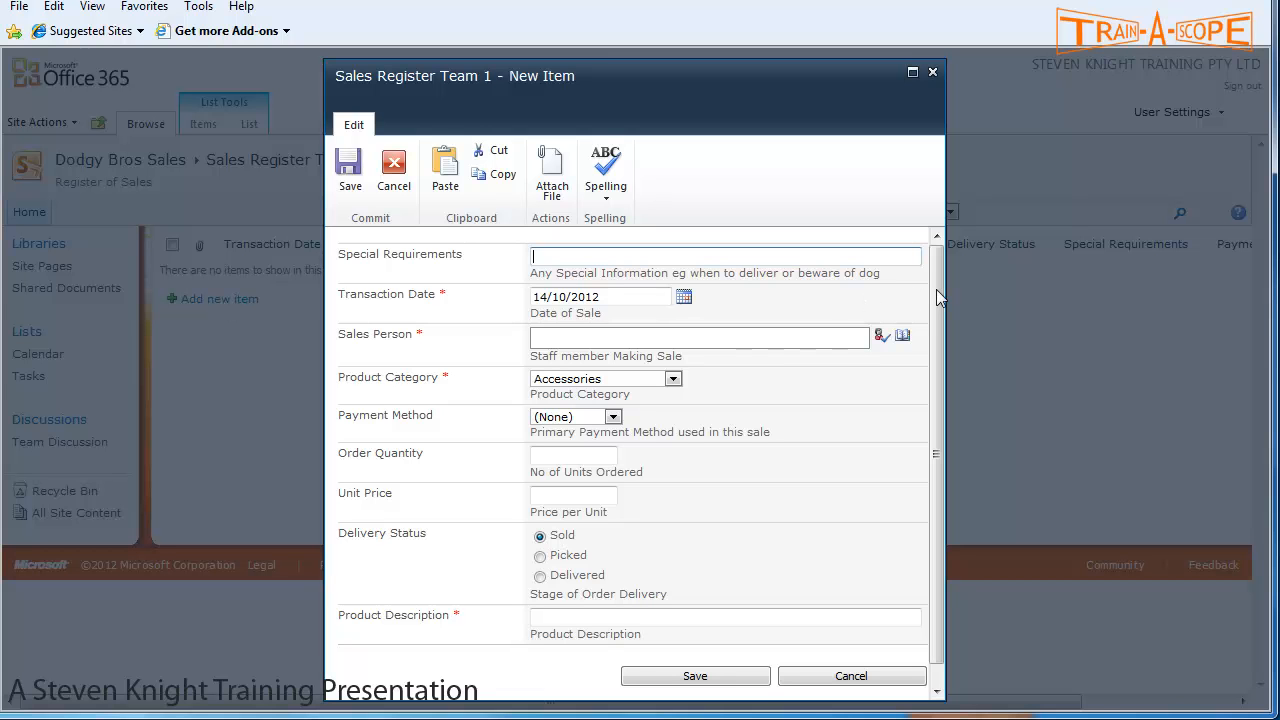
{"action": "mouse_move", "coordinate": [936, 289]}
{"action": "left_mouse_down"}
{"action": "mouse_move", "coordinate": [927, 326]}
{"action": "mouse_move", "coordinate": [930, 266]}
{"action": "left_mouse_up"}
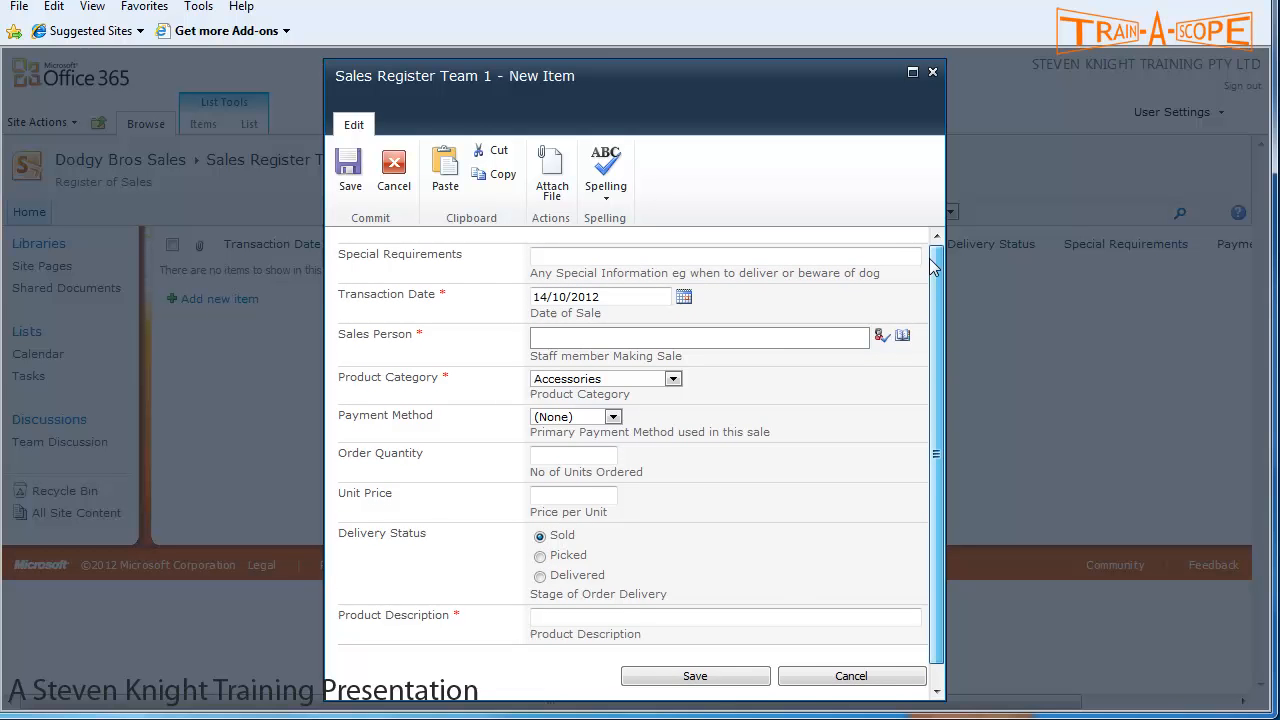
{"action": "left_click", "coordinate": [558, 618]}
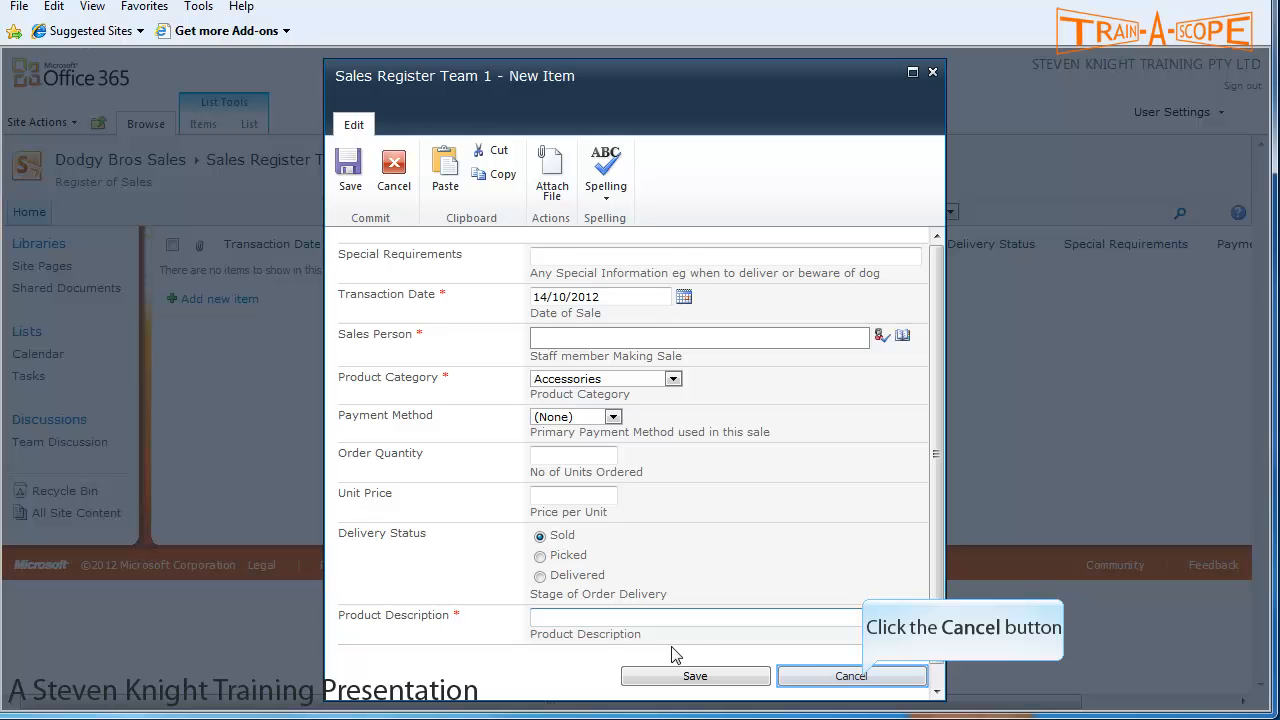
{"action": "left_click", "coordinate": [851, 677]}
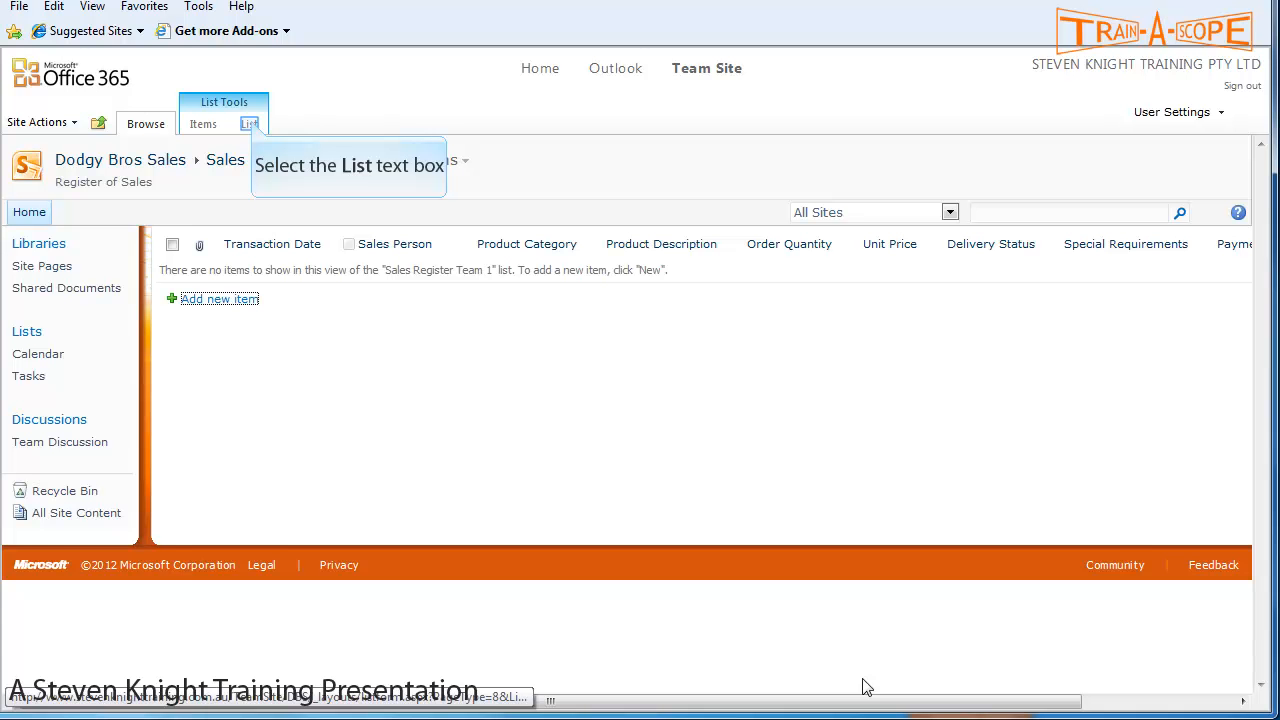
{"action": "left_click", "coordinate": [250, 124]}
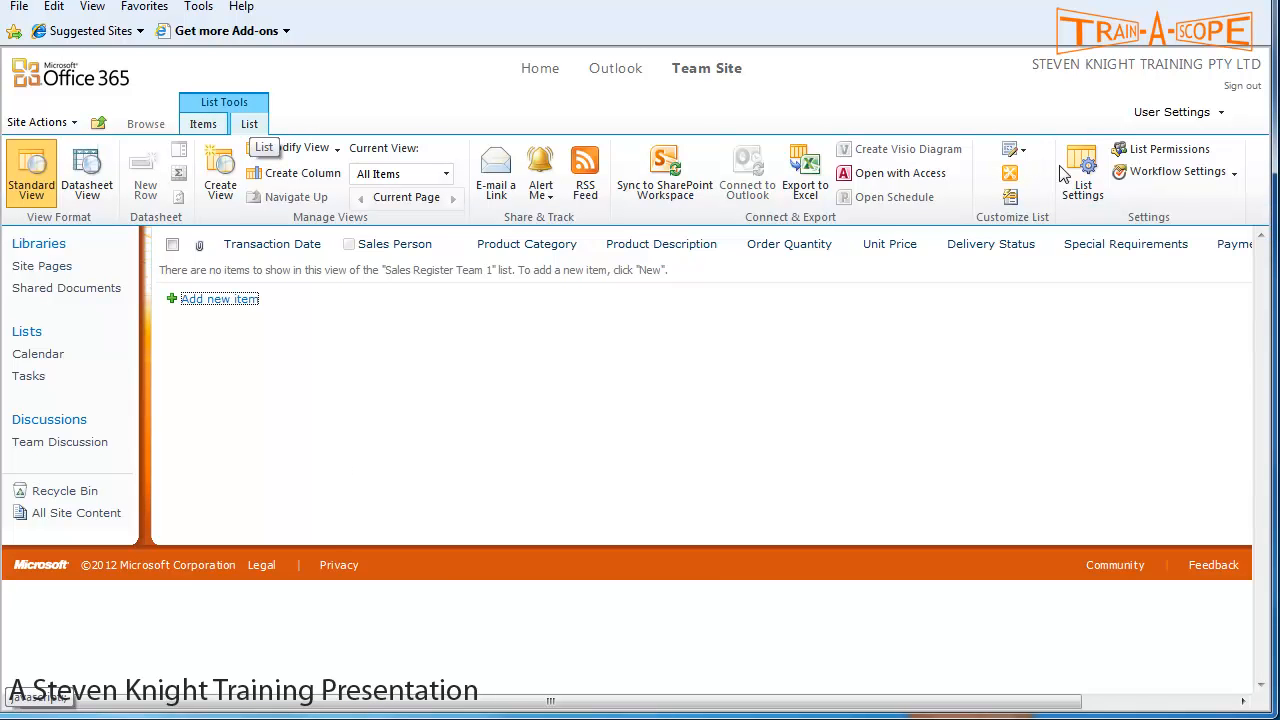
{"action": "left_click", "coordinate": [1085, 191]}
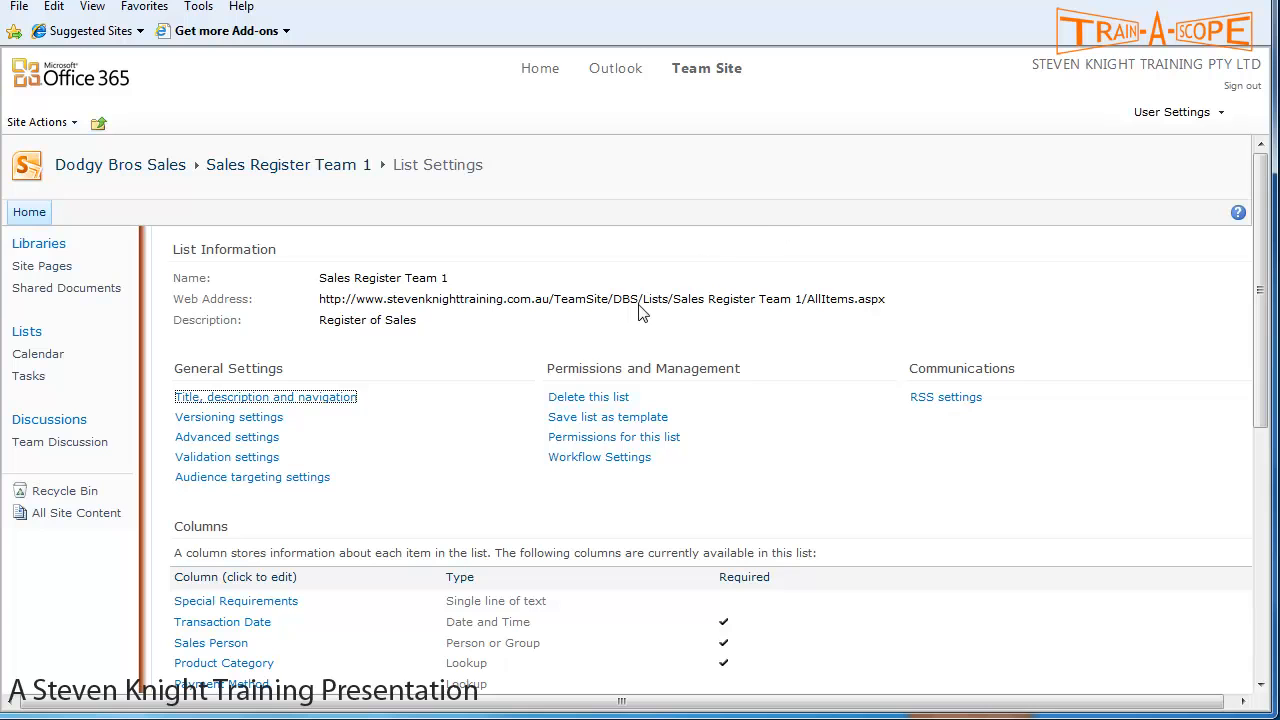
{"action": "scroll", "coordinate": [557, 525], "scroll_direction": "down", "scroll_amount": 5}
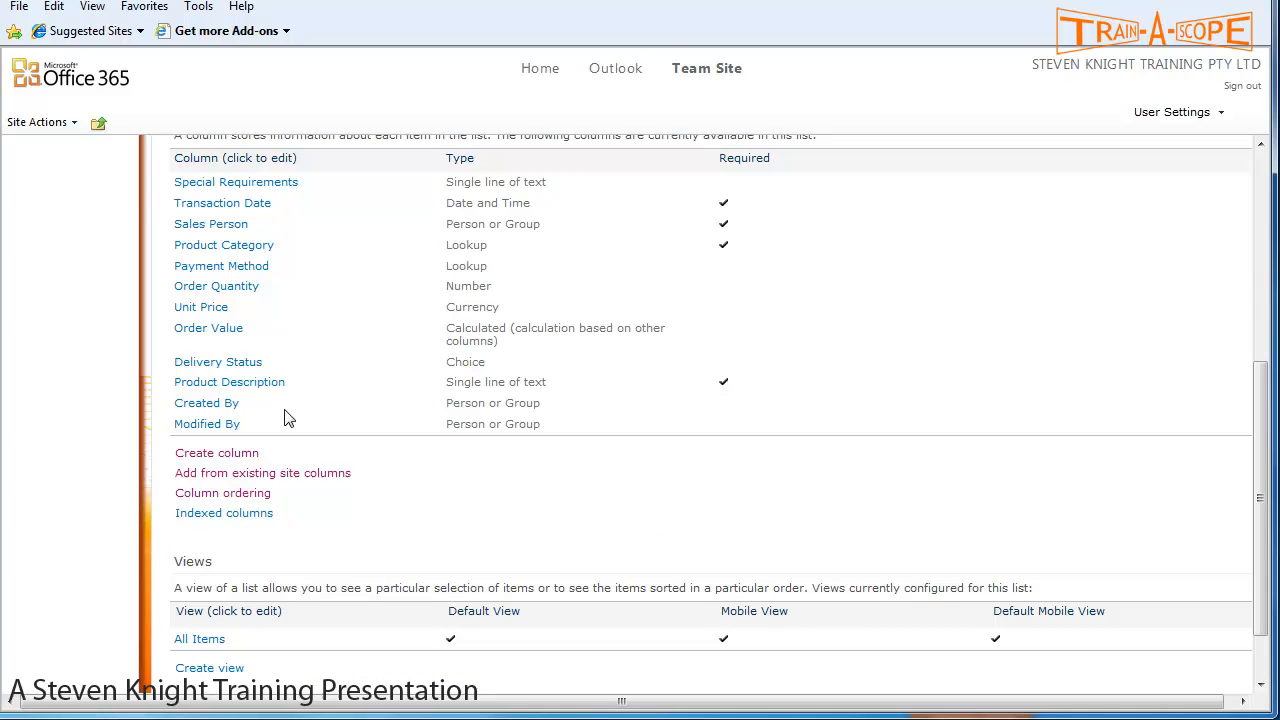
- Open column ordering and move Special Requirements to position 10
{"action": "left_click", "coordinate": [246, 493]}
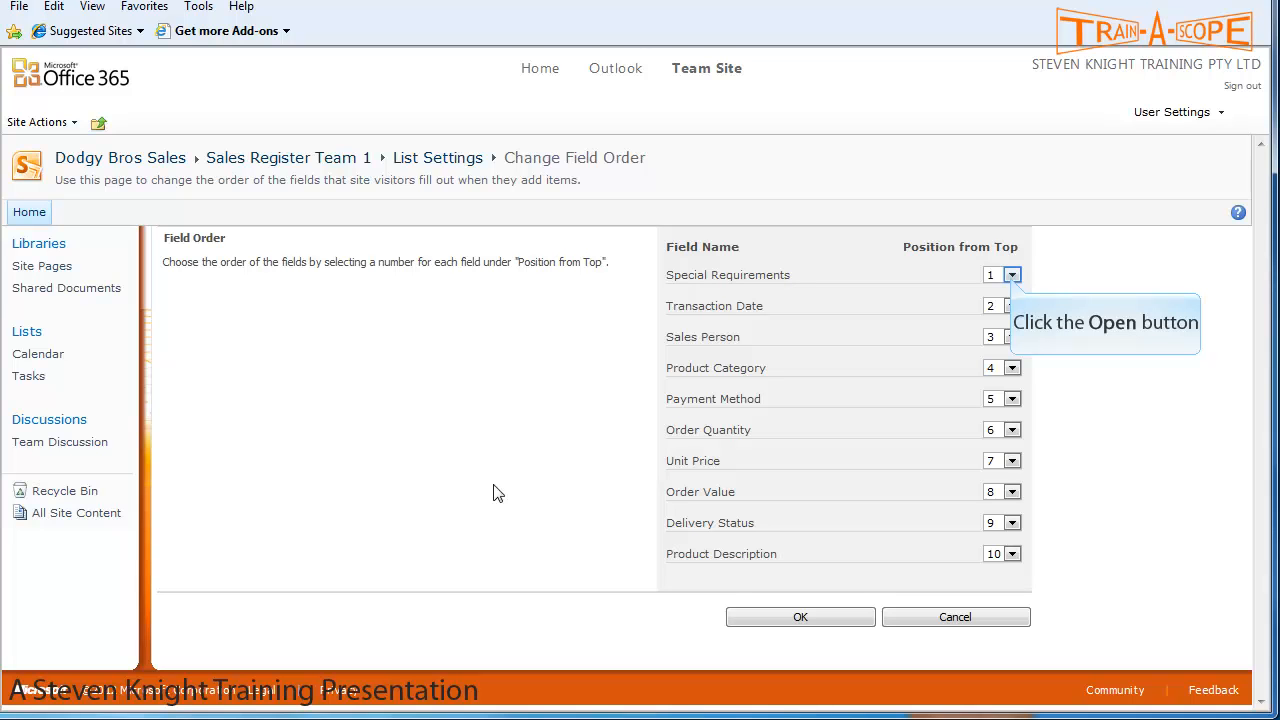
{"action": "left_click", "coordinate": [1012, 276]}
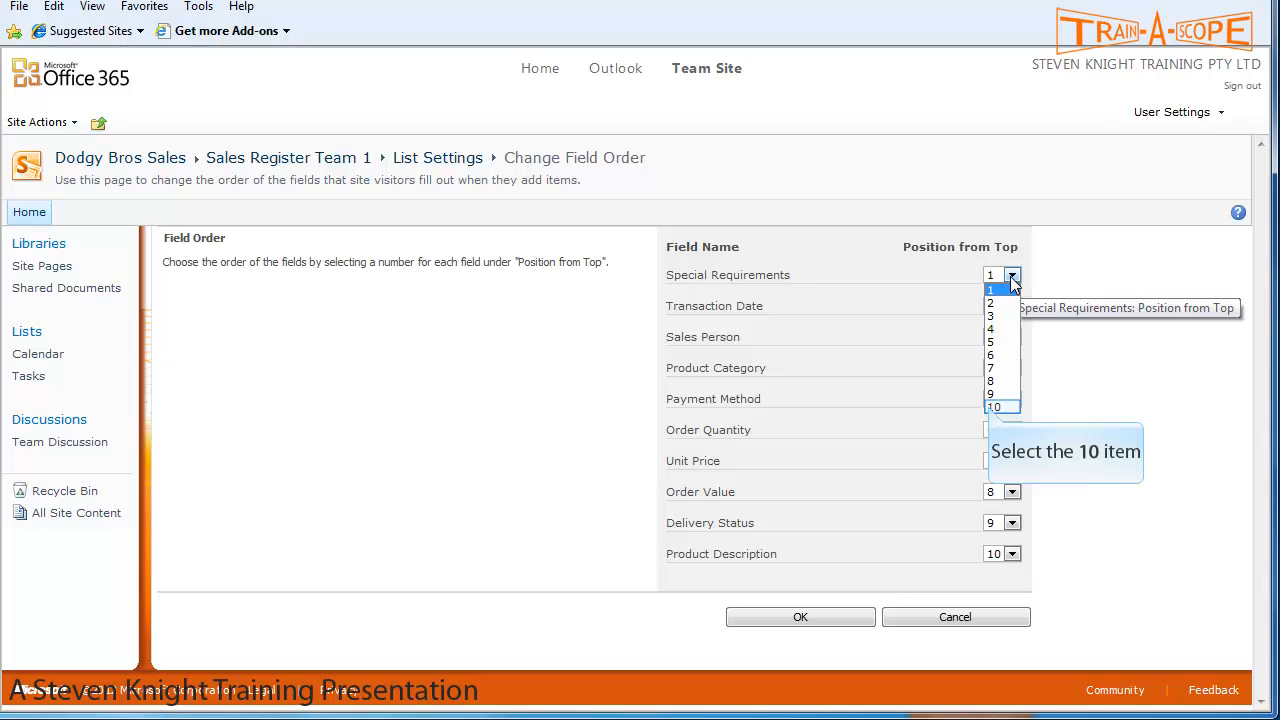
{"action": "left_click", "coordinate": [993, 408]}
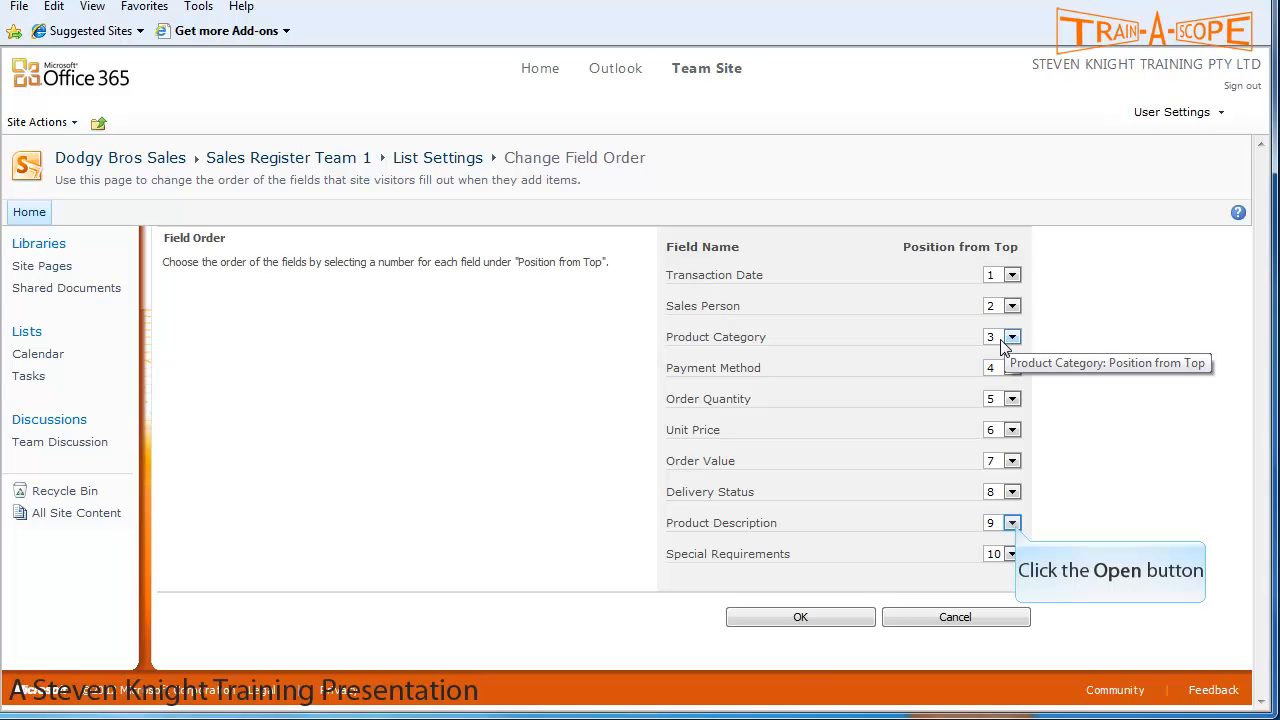
- Move Product Description to position 4 and Unit Price to position 6
{"action": "left_click", "coordinate": [1013, 523]}
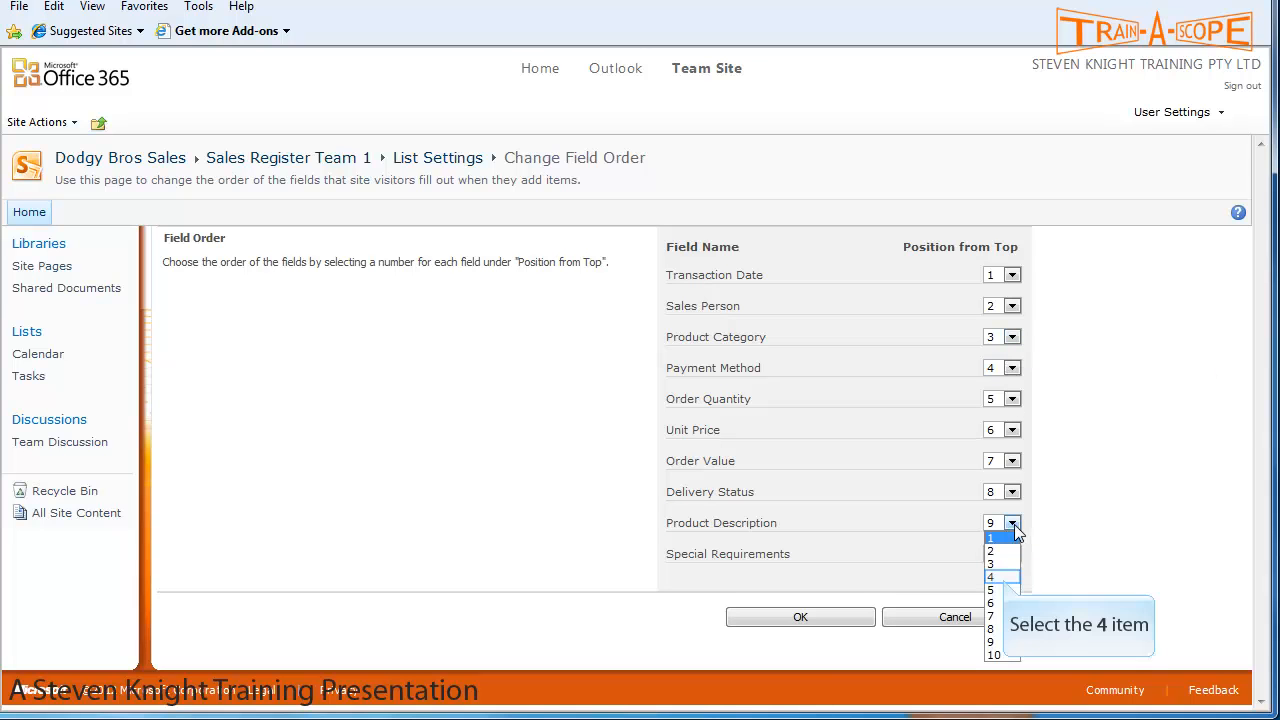
{"action": "left_click", "coordinate": [991, 577]}
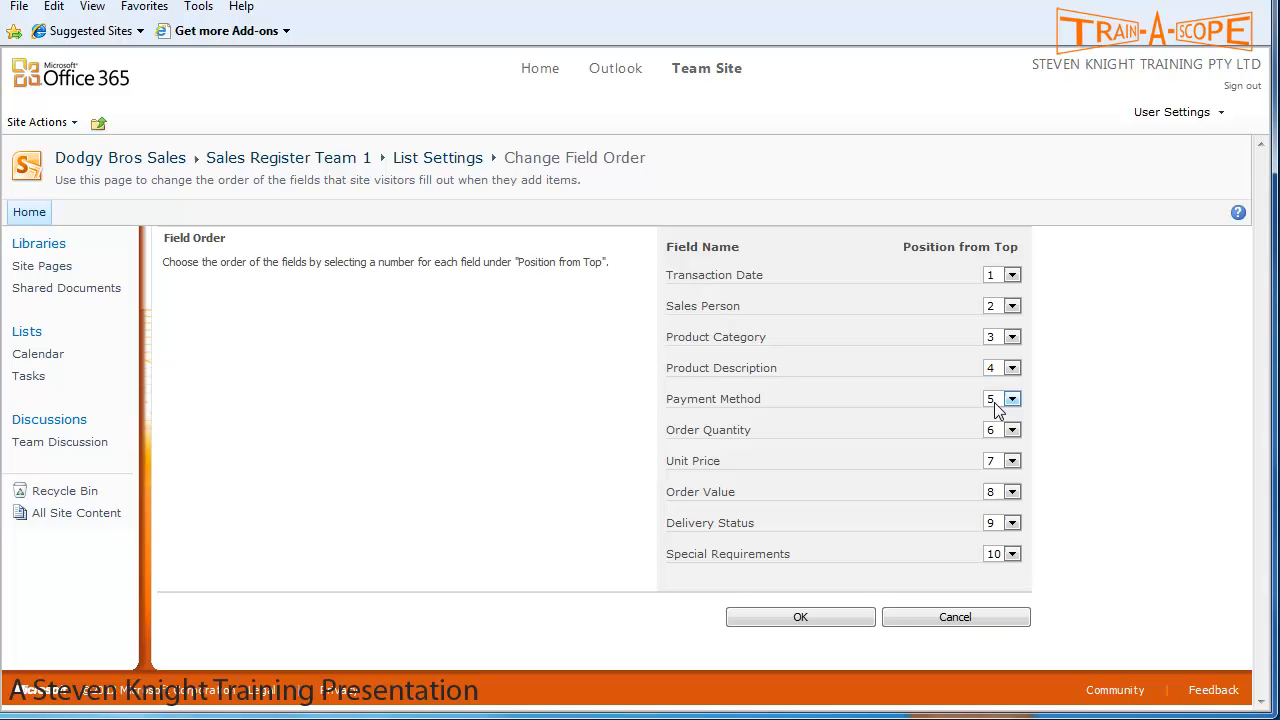
{"action": "left_click", "coordinate": [1012, 461]}
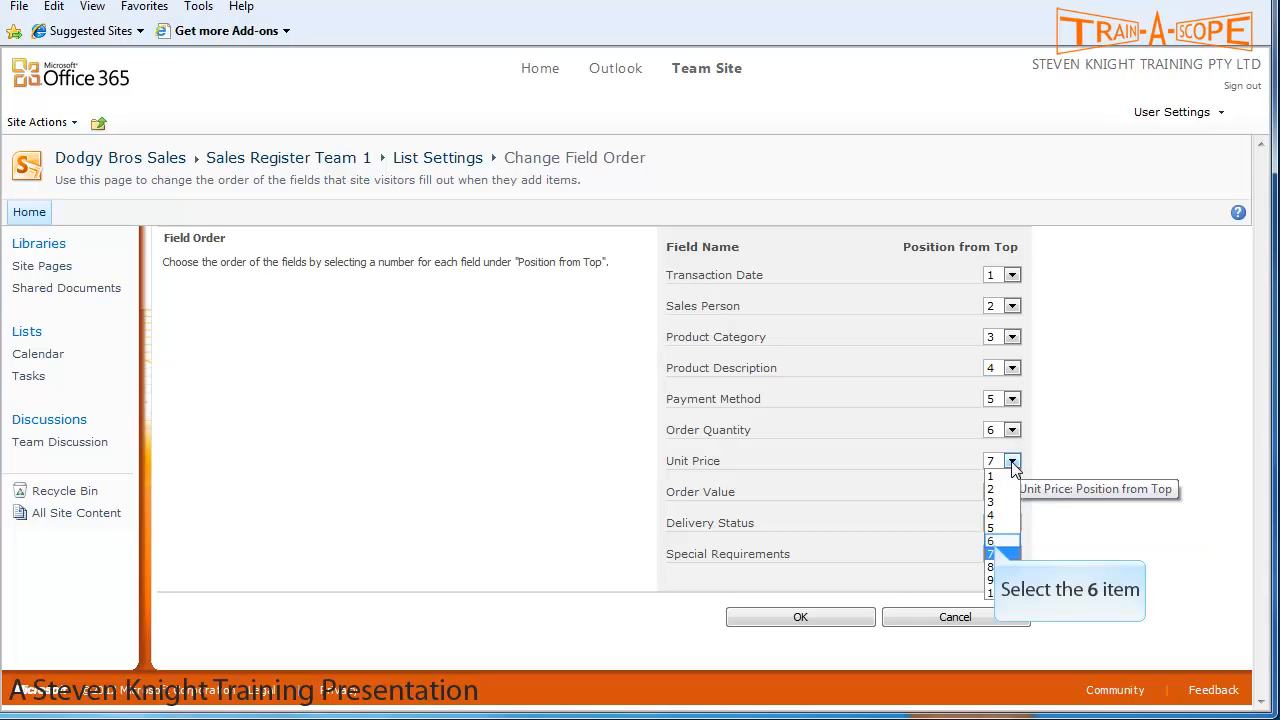
{"action": "left_click", "coordinate": [994, 541]}
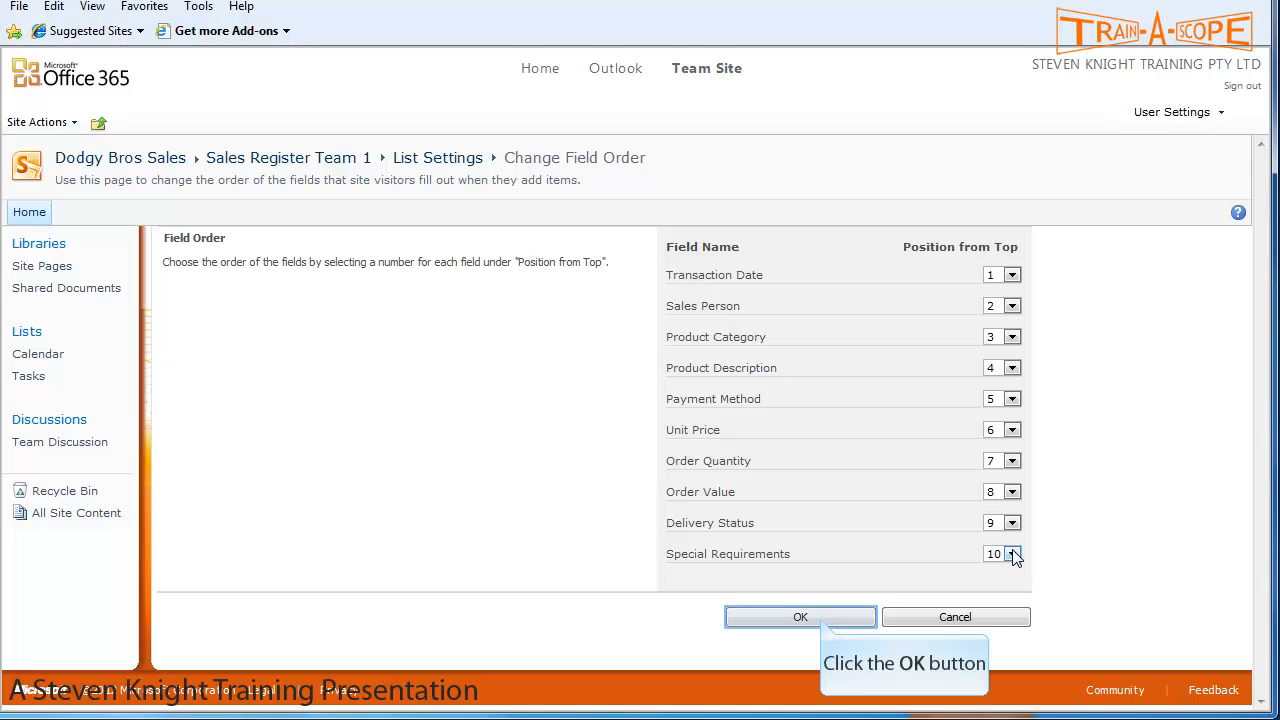
- Save the field order and open Sales Register Team 1 in Datasheet View
{"action": "left_click", "coordinate": [822, 619]}
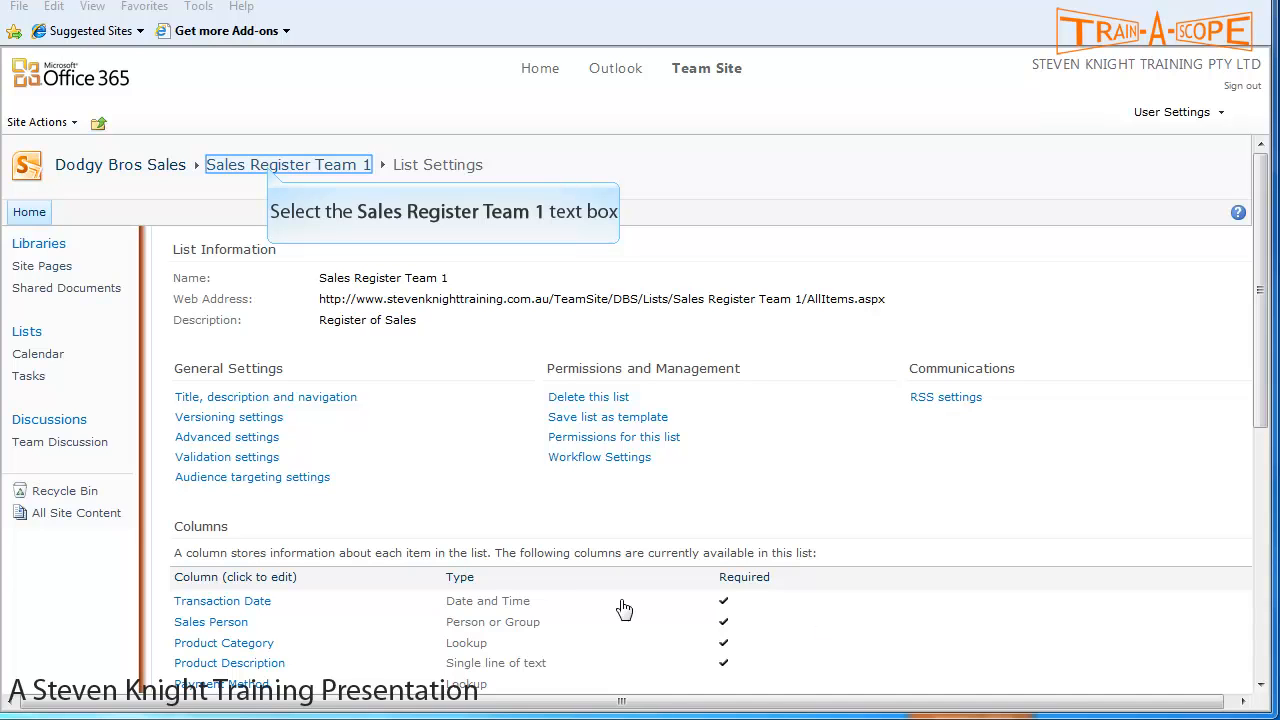
{"action": "left_click", "coordinate": [270, 166]}
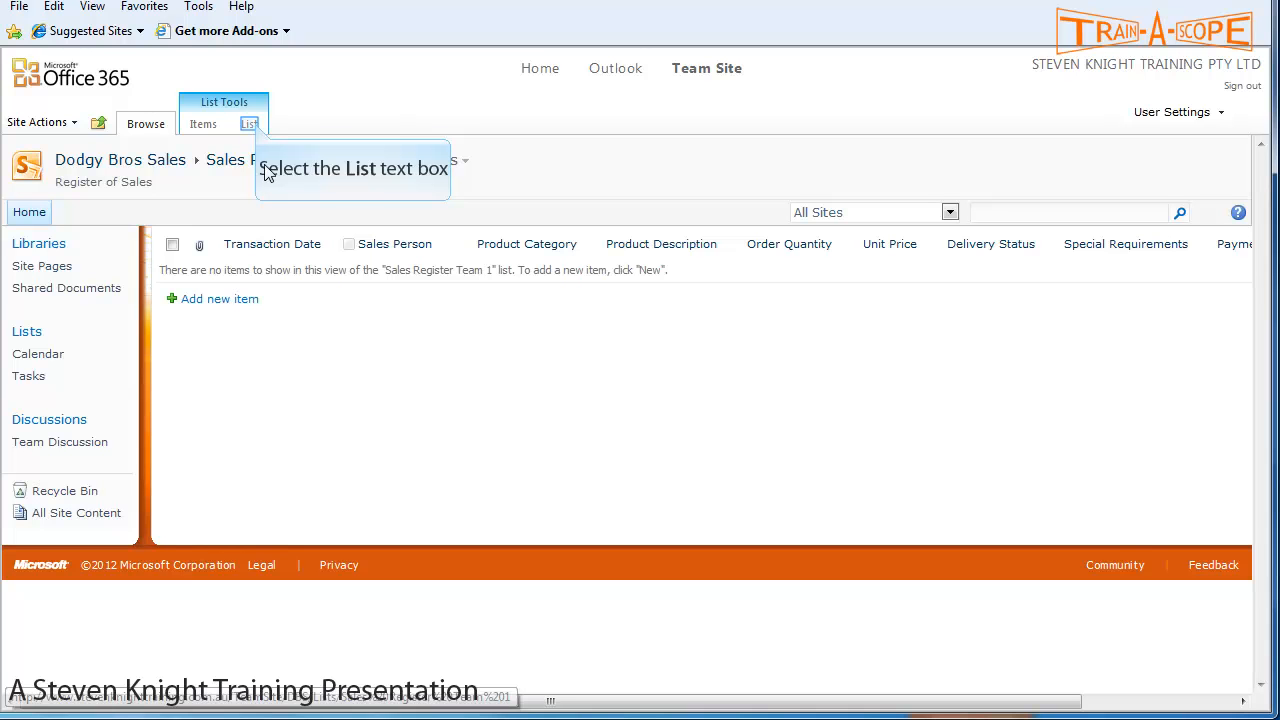
{"action": "left_click", "coordinate": [252, 125]}
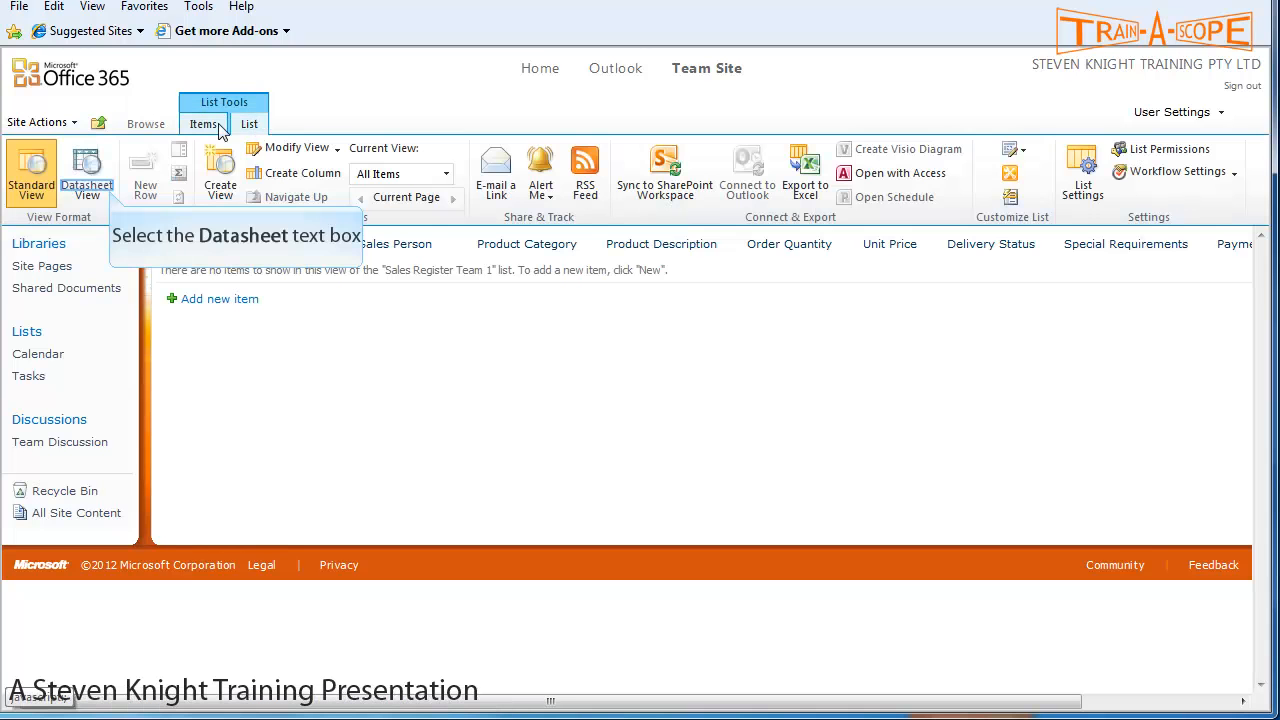
{"action": "left_click", "coordinate": [110, 195]}
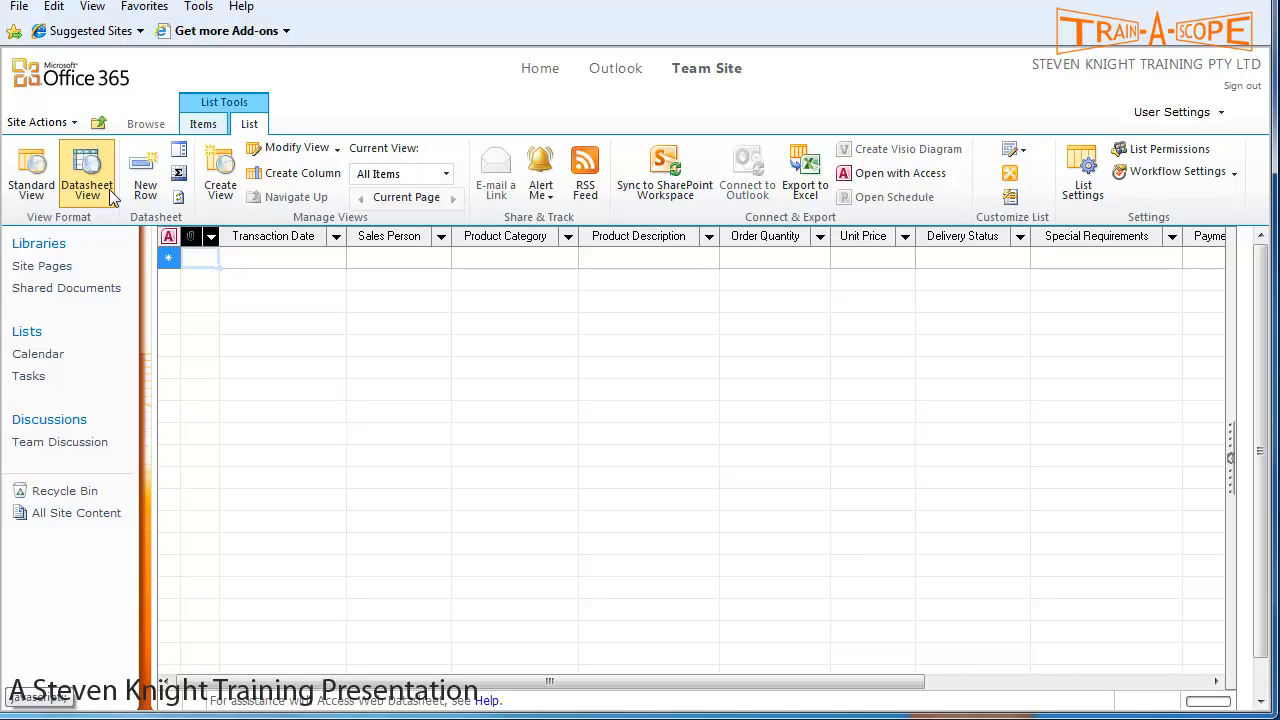
{"action": "left_click_drag", "start_coordinate": [625, 688], "coordinate": [907, 688]}
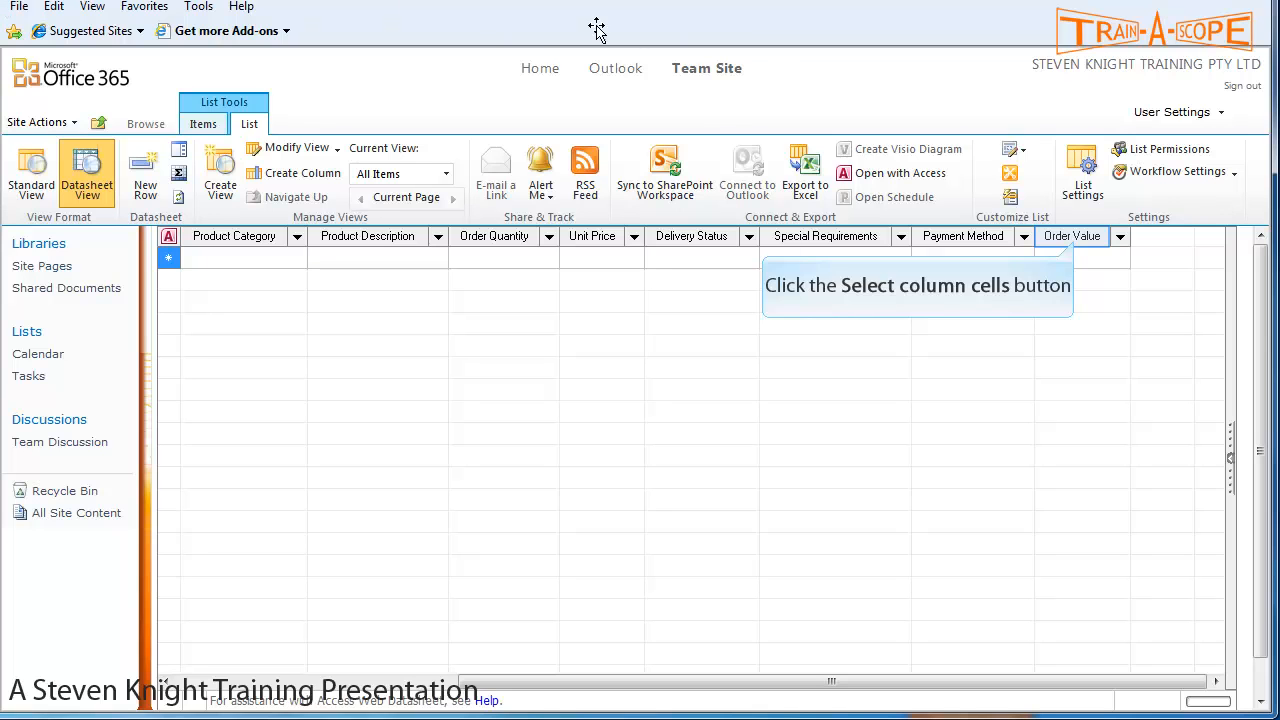
- Try moving Order Value beside Order Quantity, then hide the Order Value column
{"action": "left_click", "coordinate": [1076, 246]}
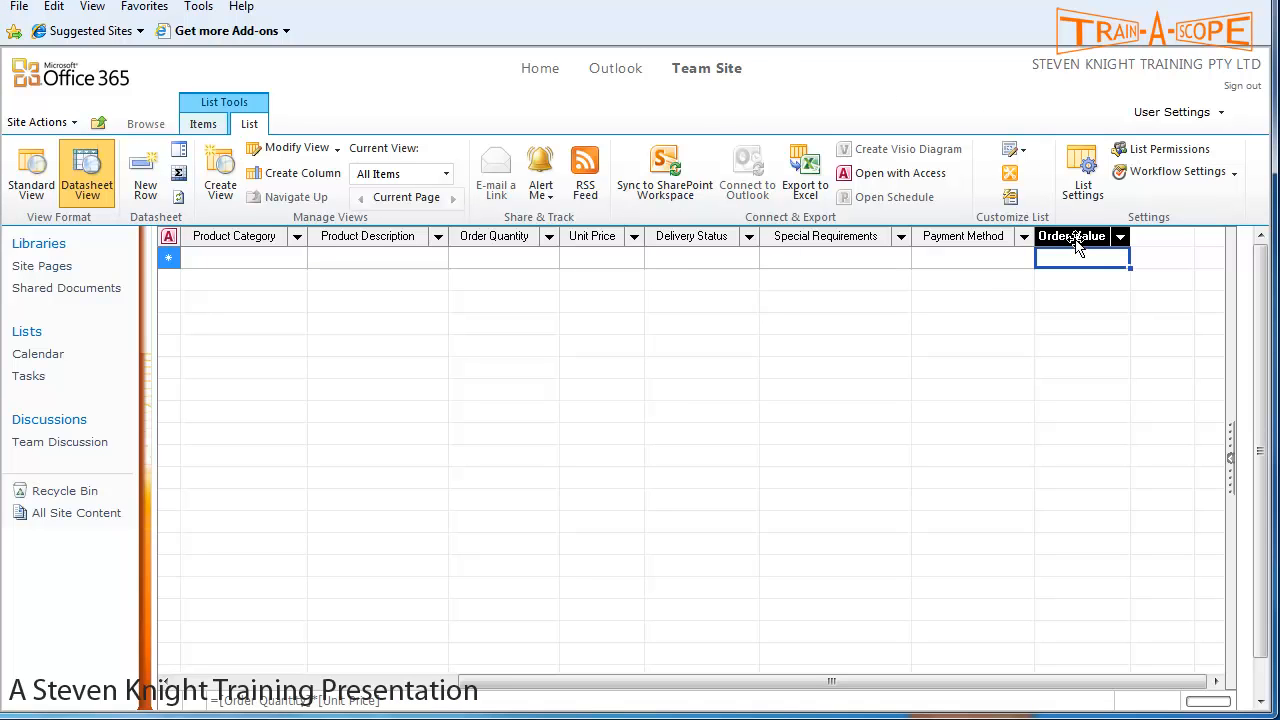
{"action": "left_click_drag", "start_coordinate": [1076, 246], "coordinate": [1120, 246]}
{"action": "left_click_drag", "start_coordinate": [1080, 246], "coordinate": [1138, 252]}
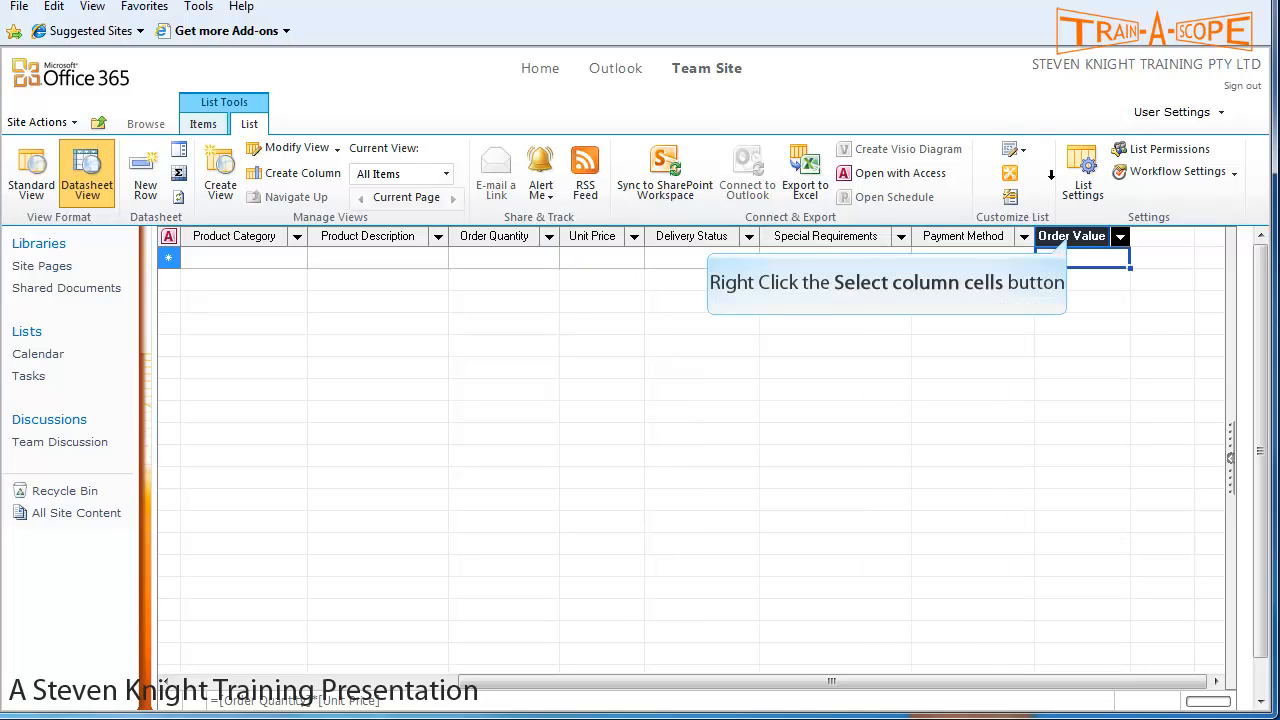
{"action": "right_click", "coordinate": [1072, 245]}
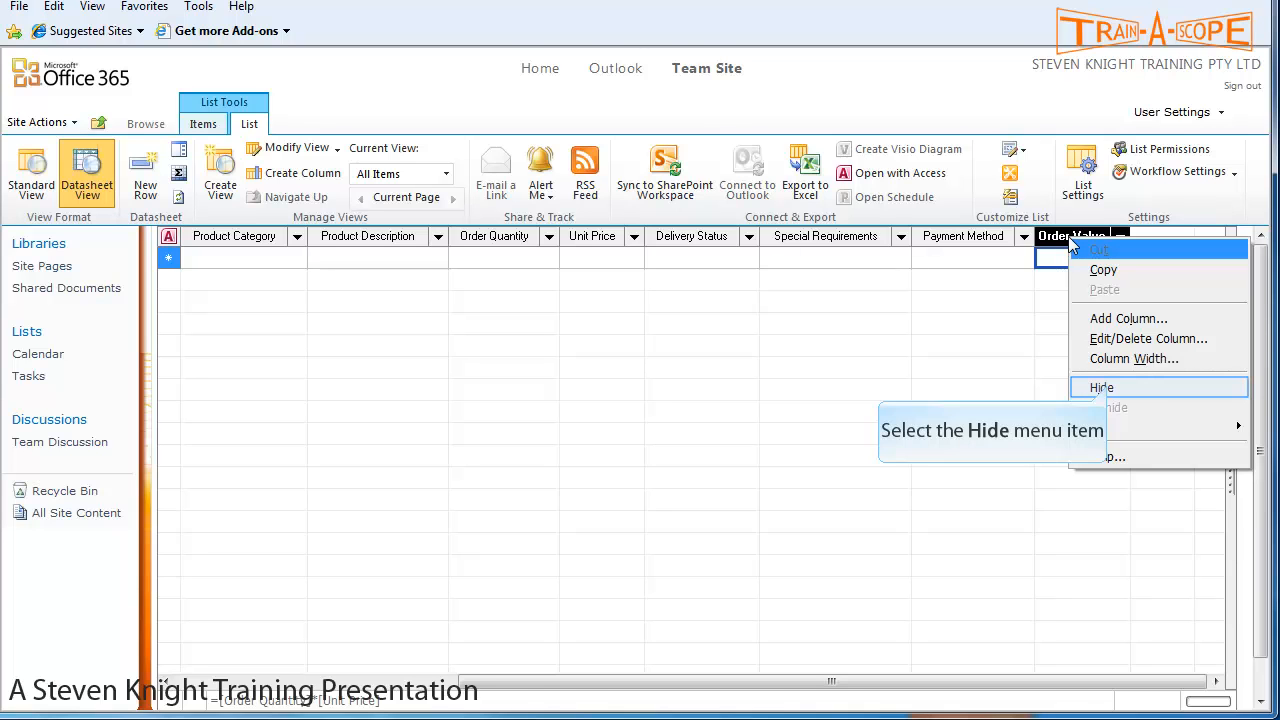
{"action": "left_click", "coordinate": [1101, 388]}
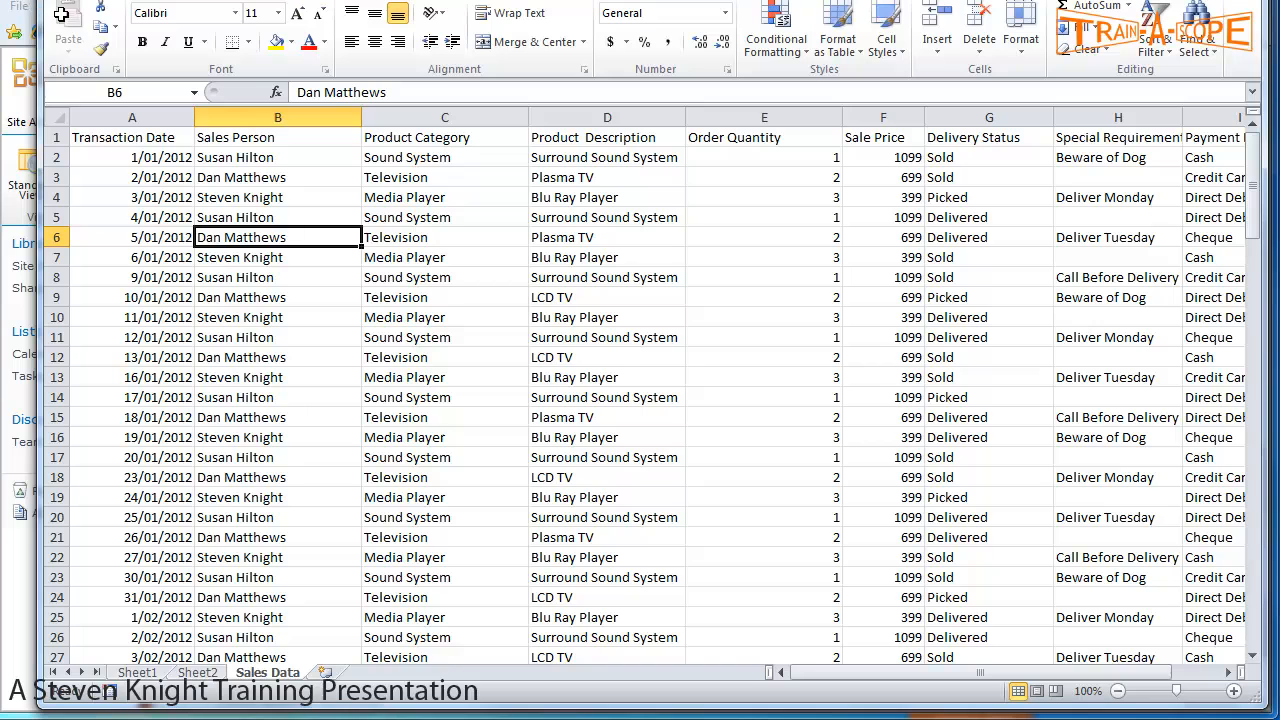
- Select the sales rows A2 through I97 on the Sales Data sheet and copy them
{"action": "key", "text": "ctrl+Home"}
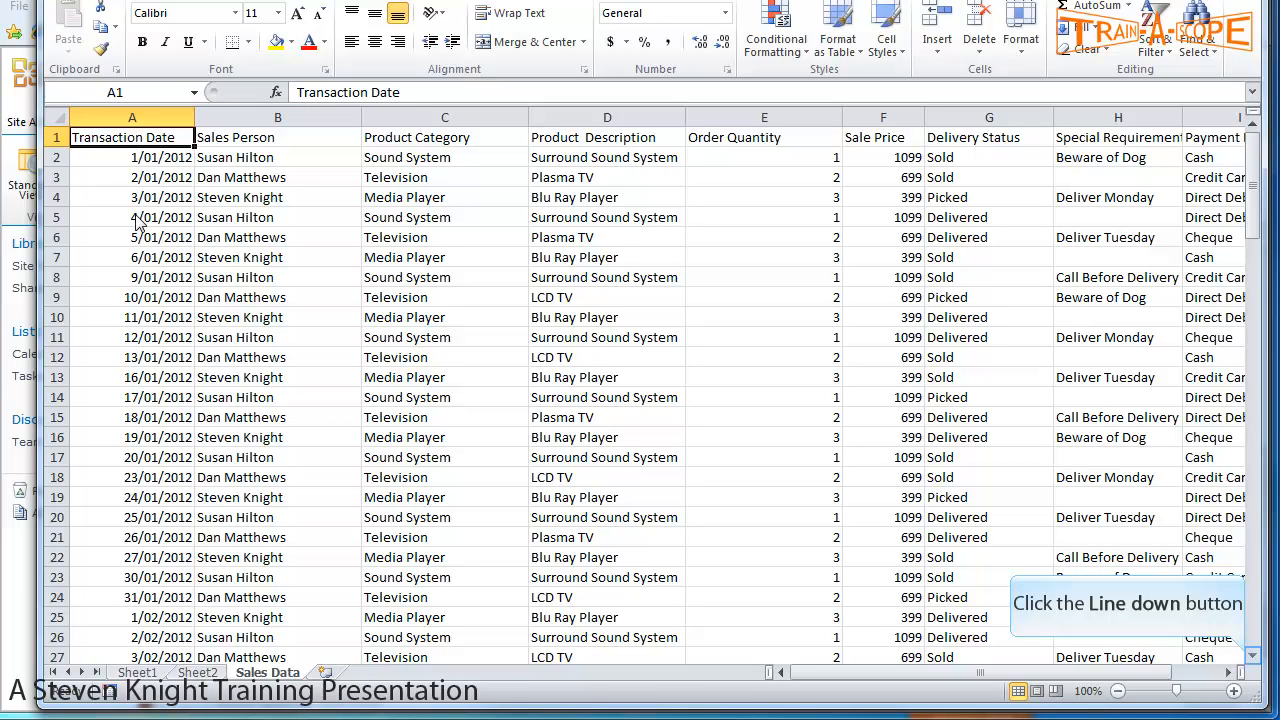
{"action": "left_click", "coordinate": [1250, 657]}
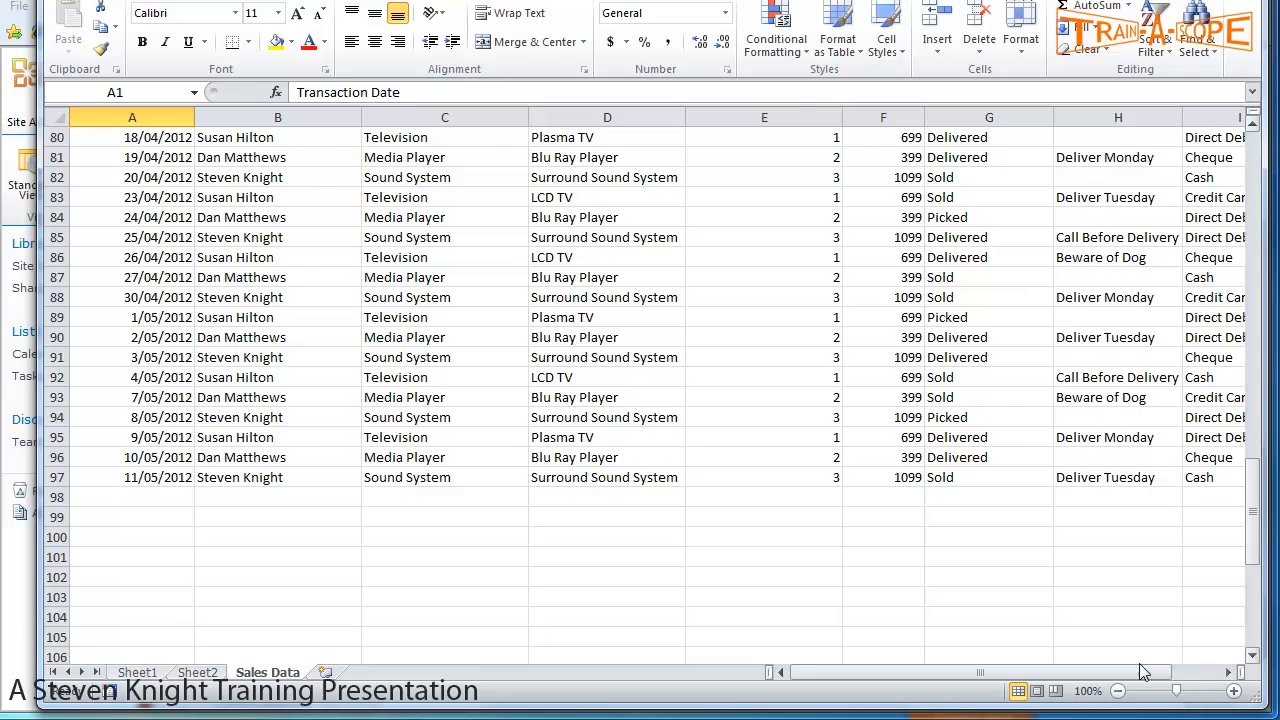
{"action": "left_click_drag", "start_coordinate": [1139, 663], "coordinate": [1240, 660]}
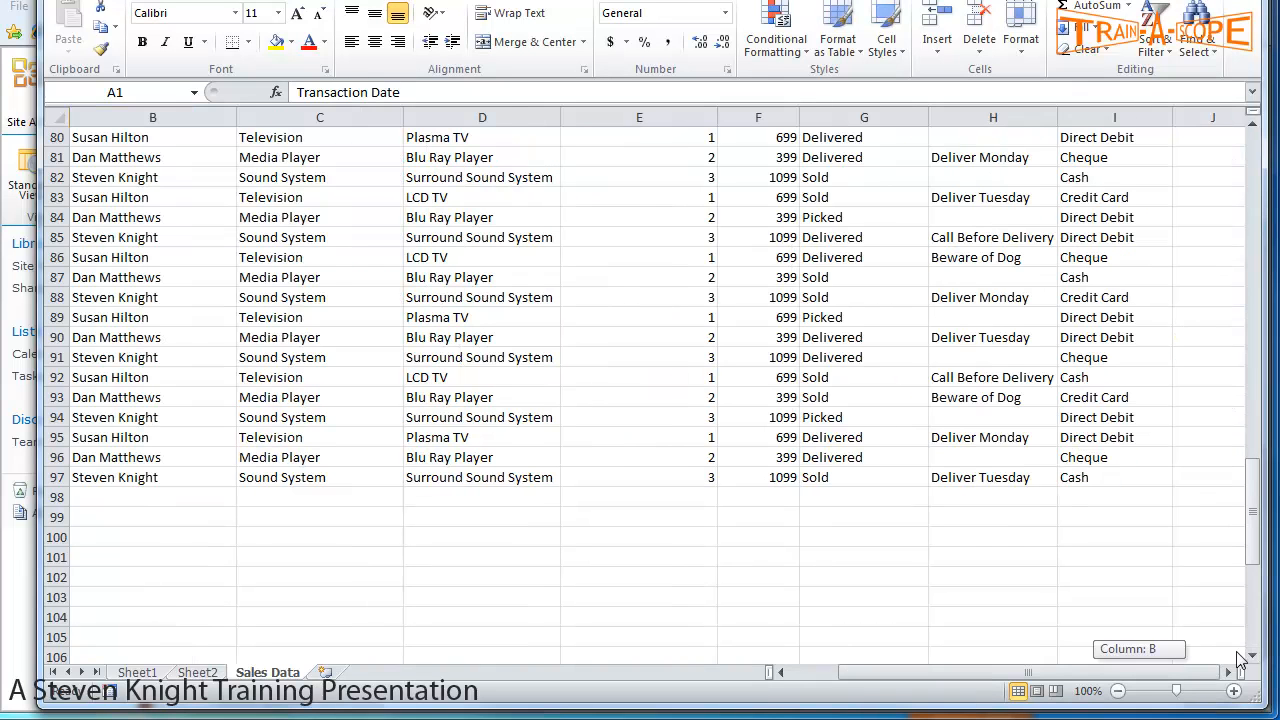
{"action": "left_click", "coordinate": [1110, 476]}
{"action": "left_click_drag", "start_coordinate": [1052, 667], "coordinate": [835, 662]}
{"action": "left_click_drag", "start_coordinate": [1252, 550], "coordinate": [1247, 183]}
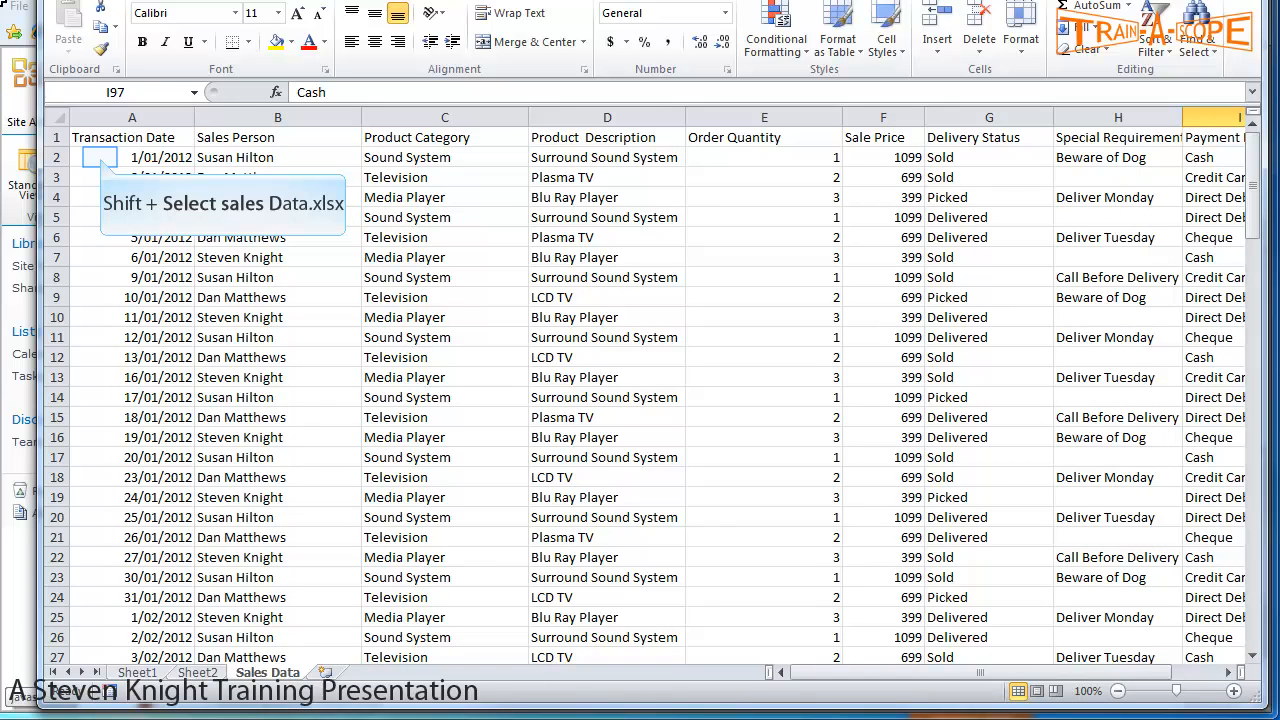
{"action": "left_click", "coordinate": [100, 157], "text": "shift"}
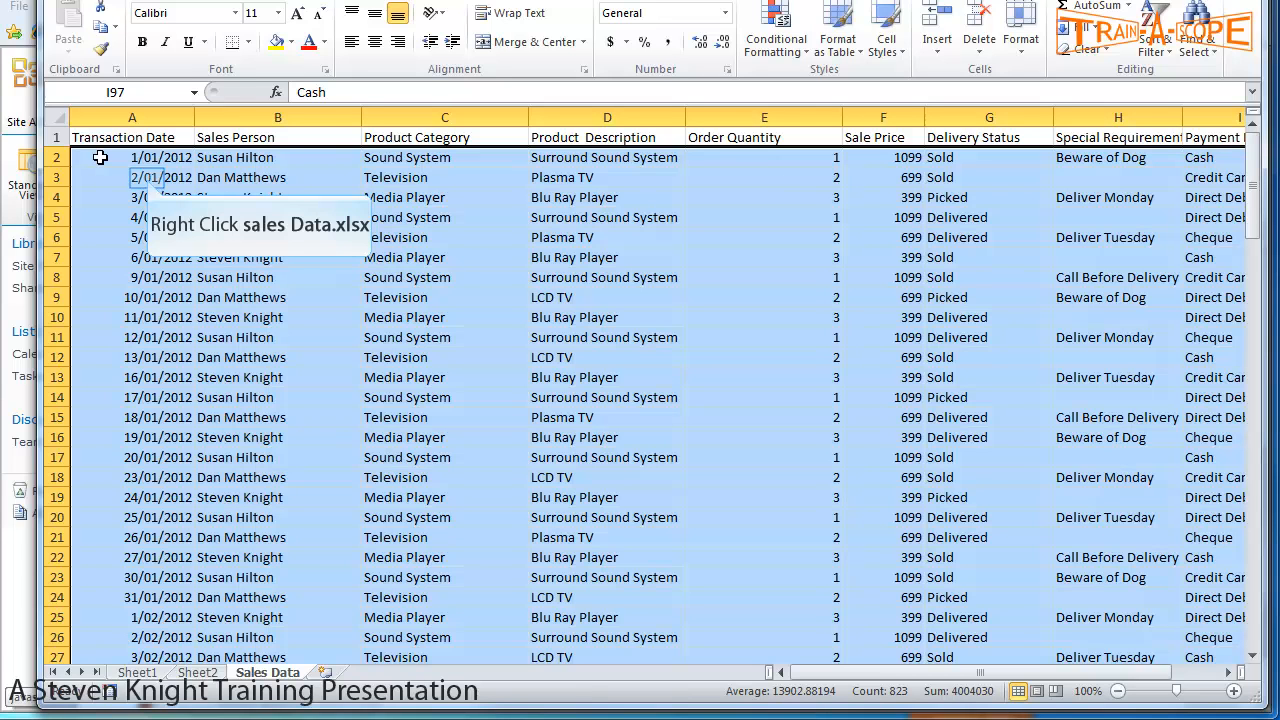
{"action": "right_click", "coordinate": [146, 177]}
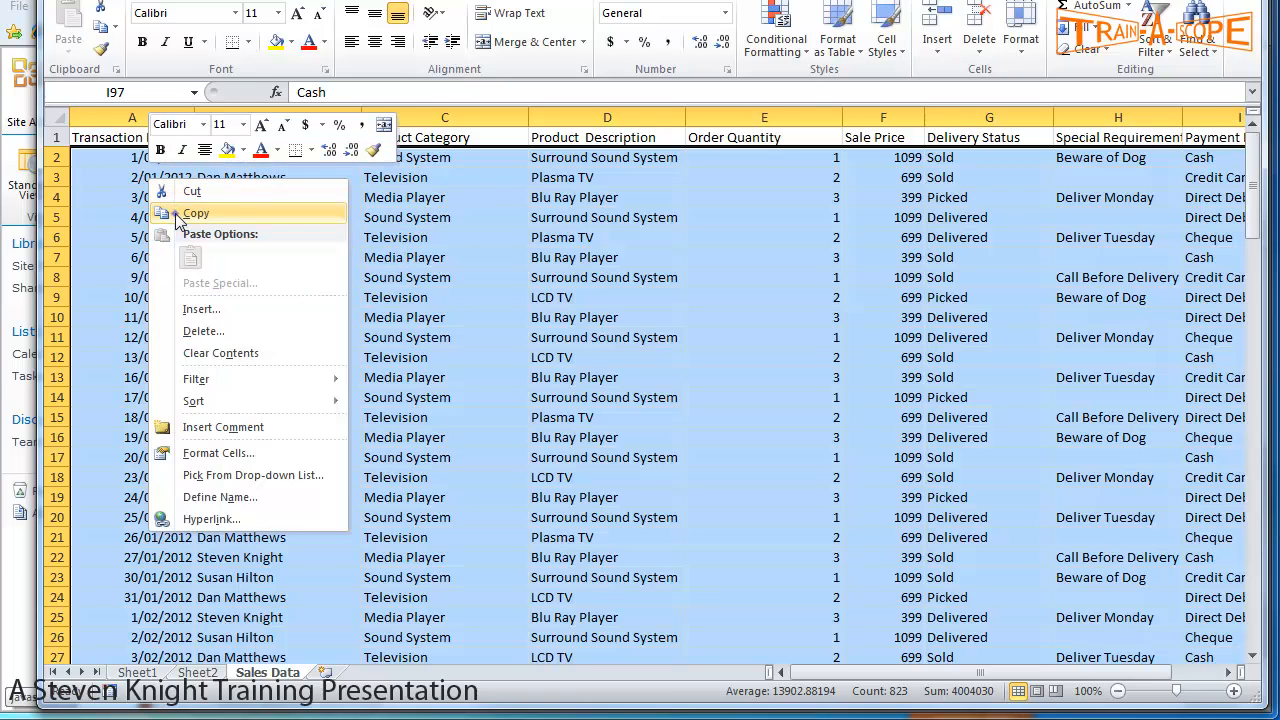
{"action": "left_click", "coordinate": [176, 214]}
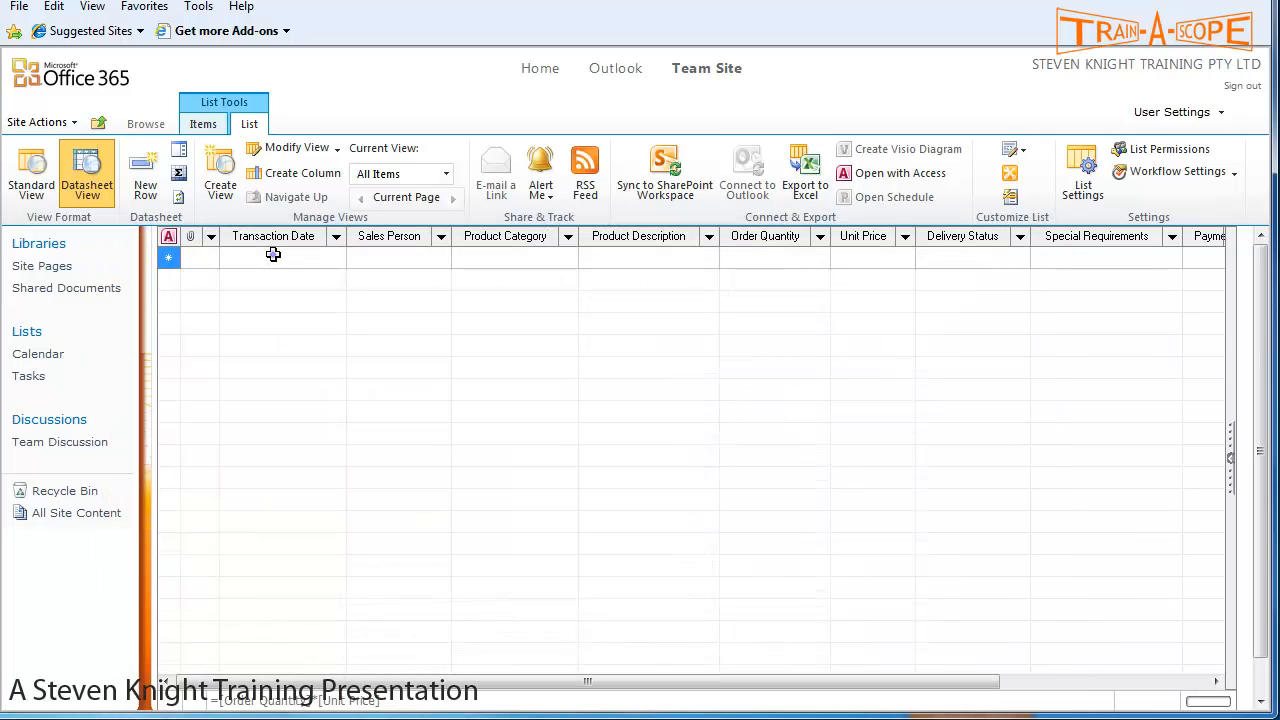
- Paste the copied sales records starting at the new row's Transaction Date cell, then deselect the grid
{"action": "left_click", "coordinate": [275, 256]}
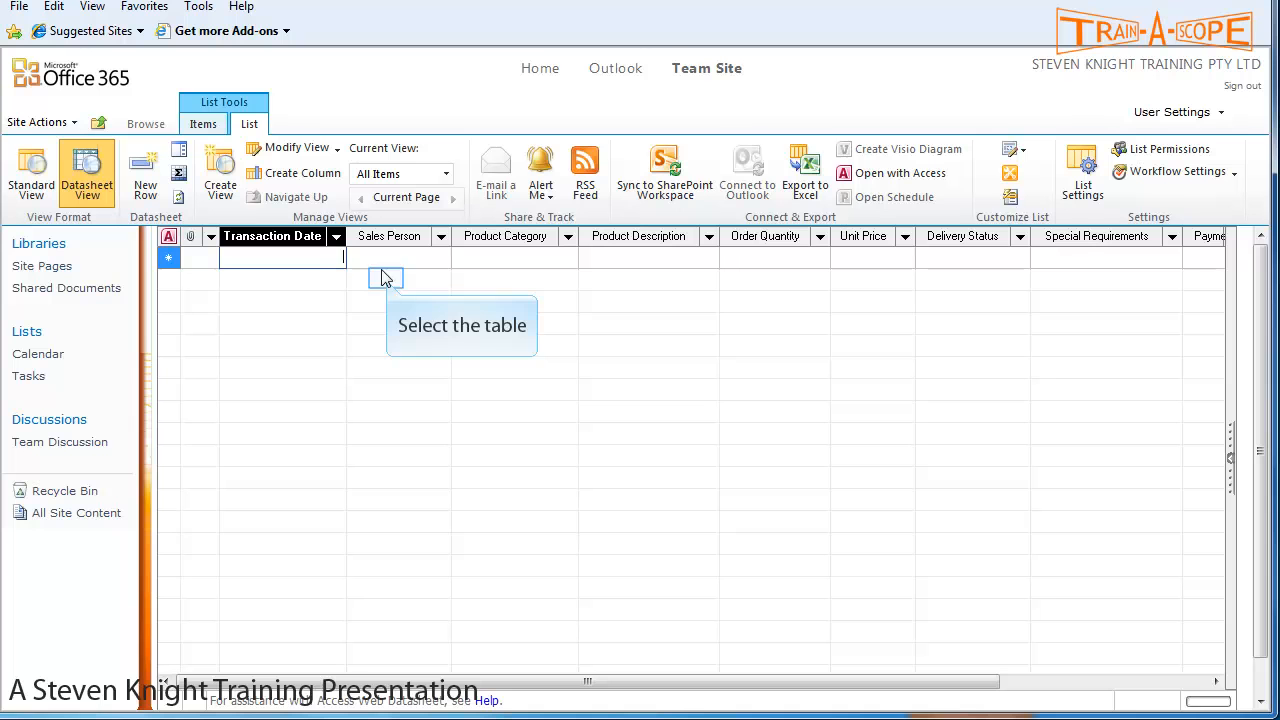
{"action": "left_click", "coordinate": [314, 262]}
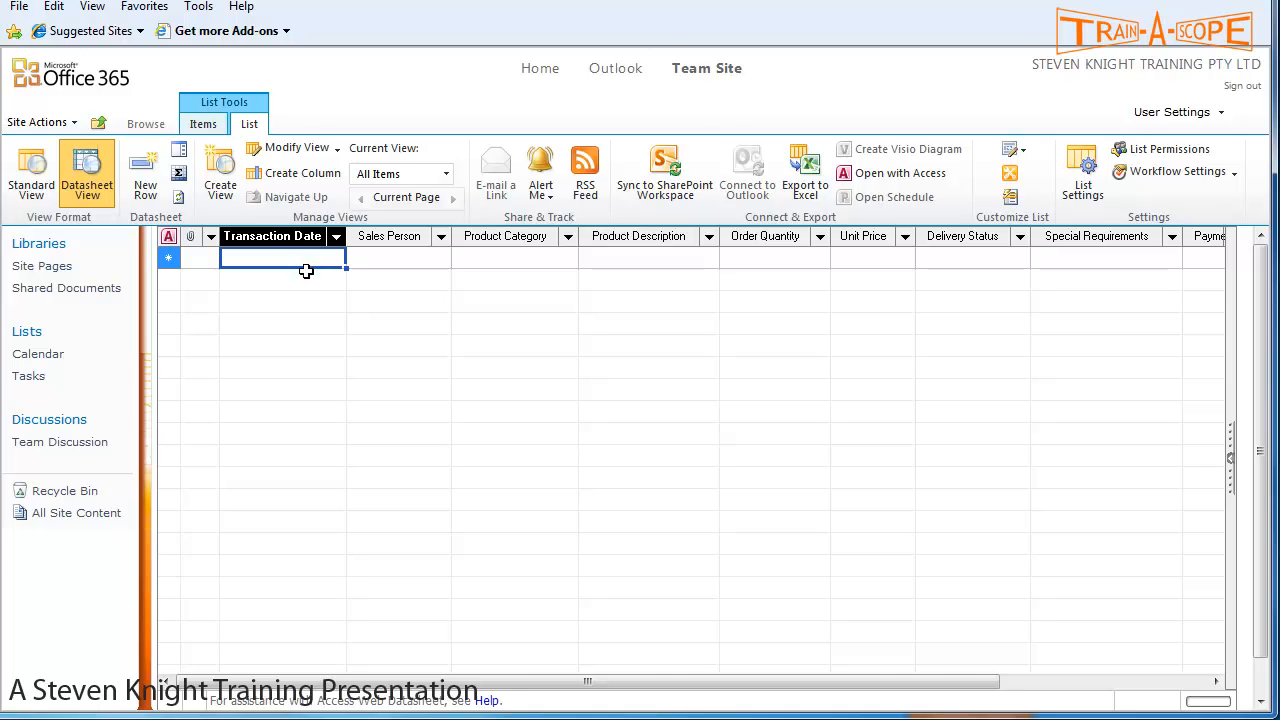
{"action": "key", "text": "ctrl+v"}
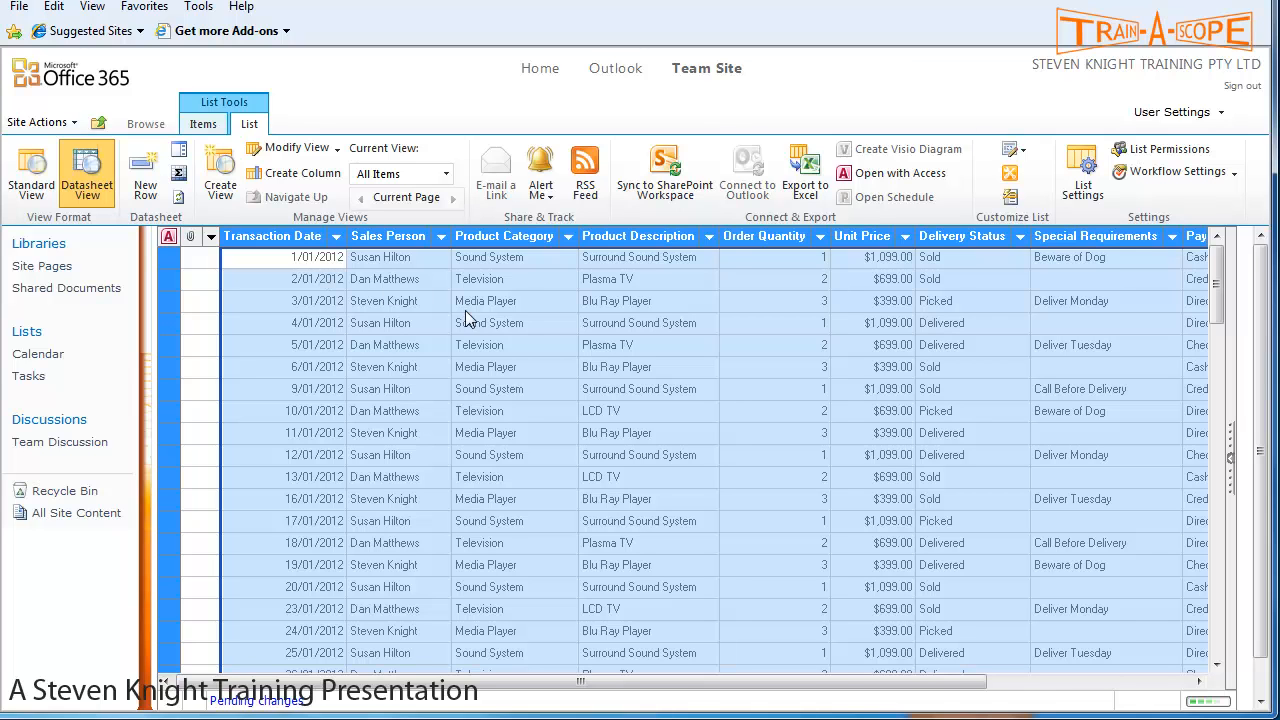
{"action": "left_click_drag", "start_coordinate": [608, 684], "coordinate": [932, 700]}
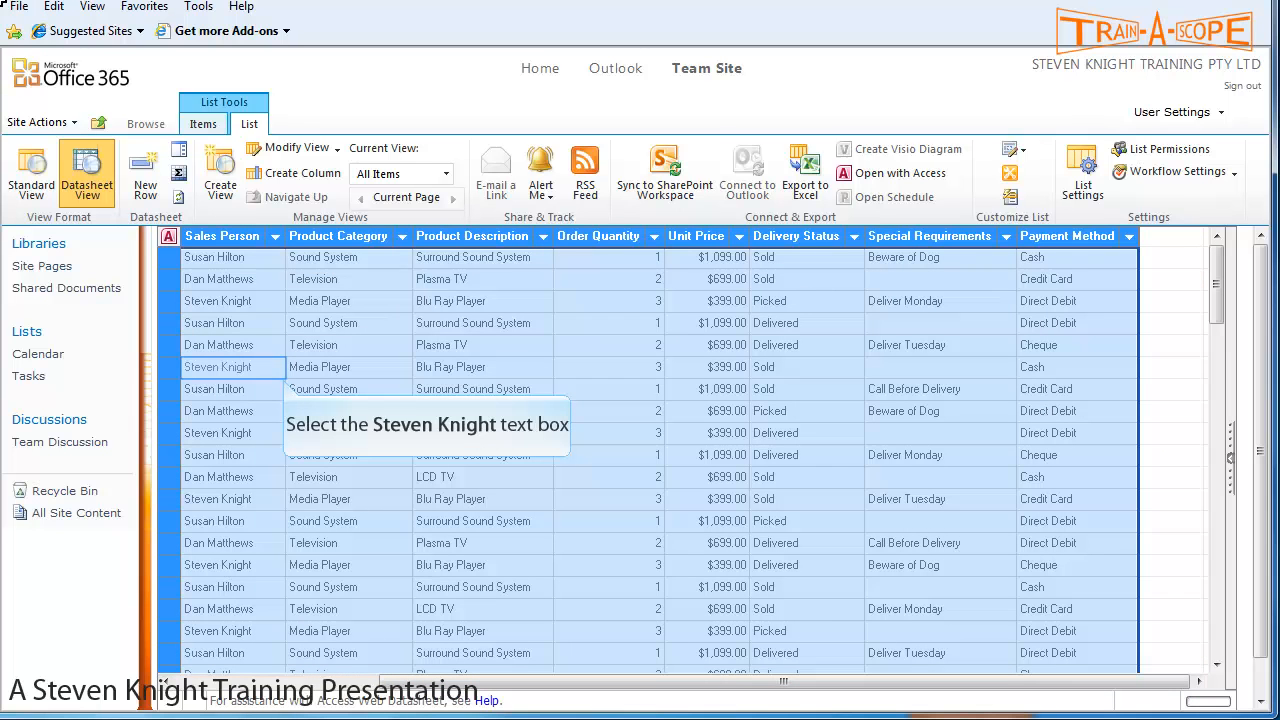
{"action": "left_click", "coordinate": [281, 372]}
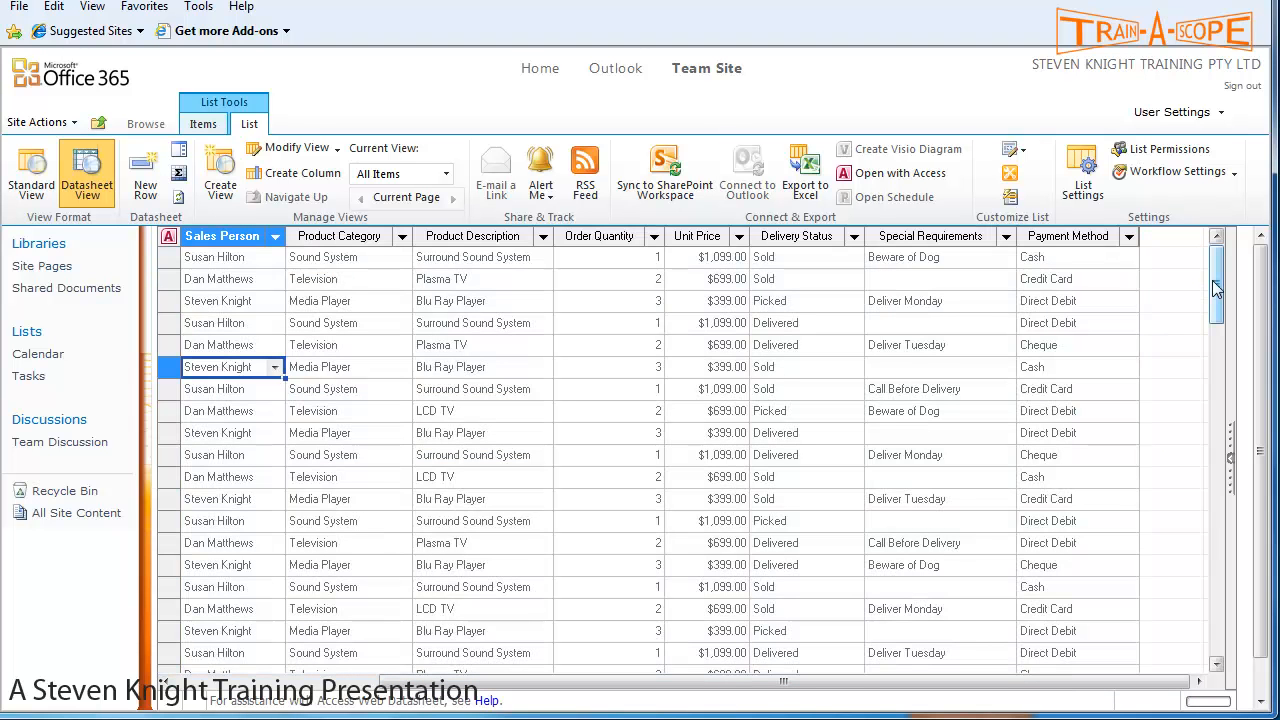
{"action": "left_click_drag", "start_coordinate": [1216, 288], "coordinate": [1185, 677]}
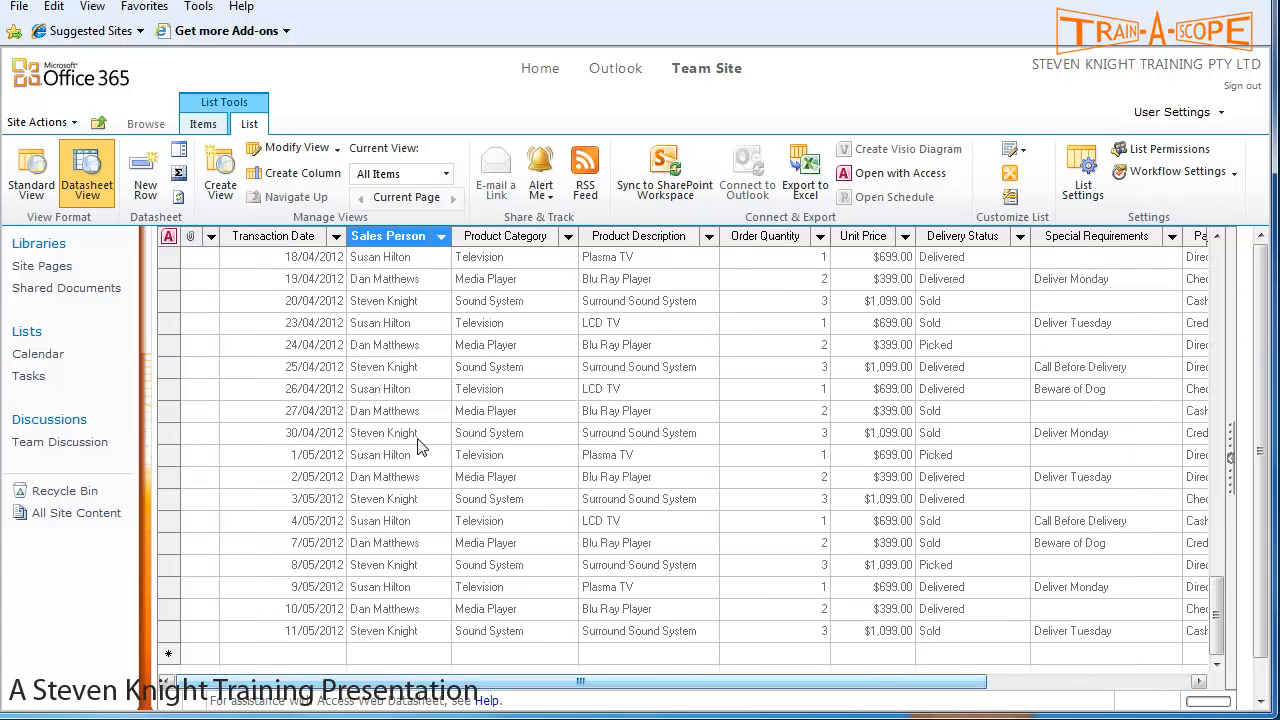
{"action": "left_click_drag", "start_coordinate": [474, 685], "coordinate": [680, 690]}
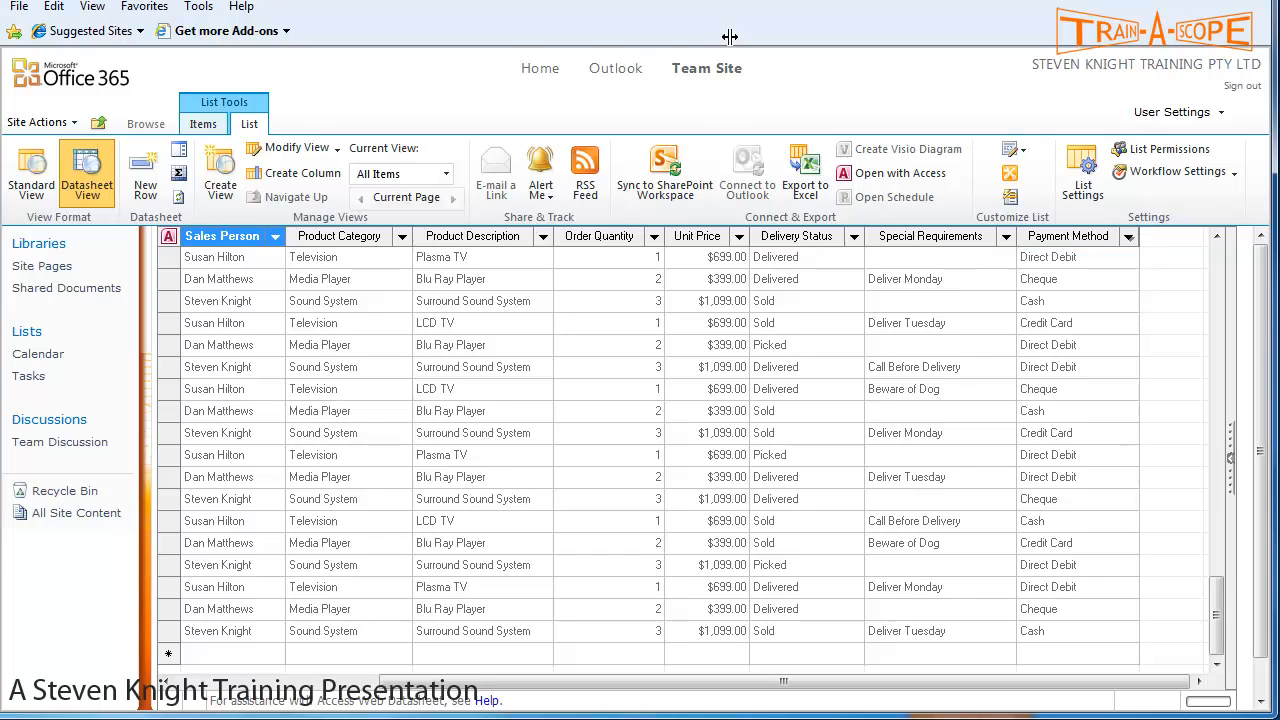
- Unhide the Order Value column next to Payment Method and review its calculated totals
{"action": "double_click", "coordinate": [1141, 236]}
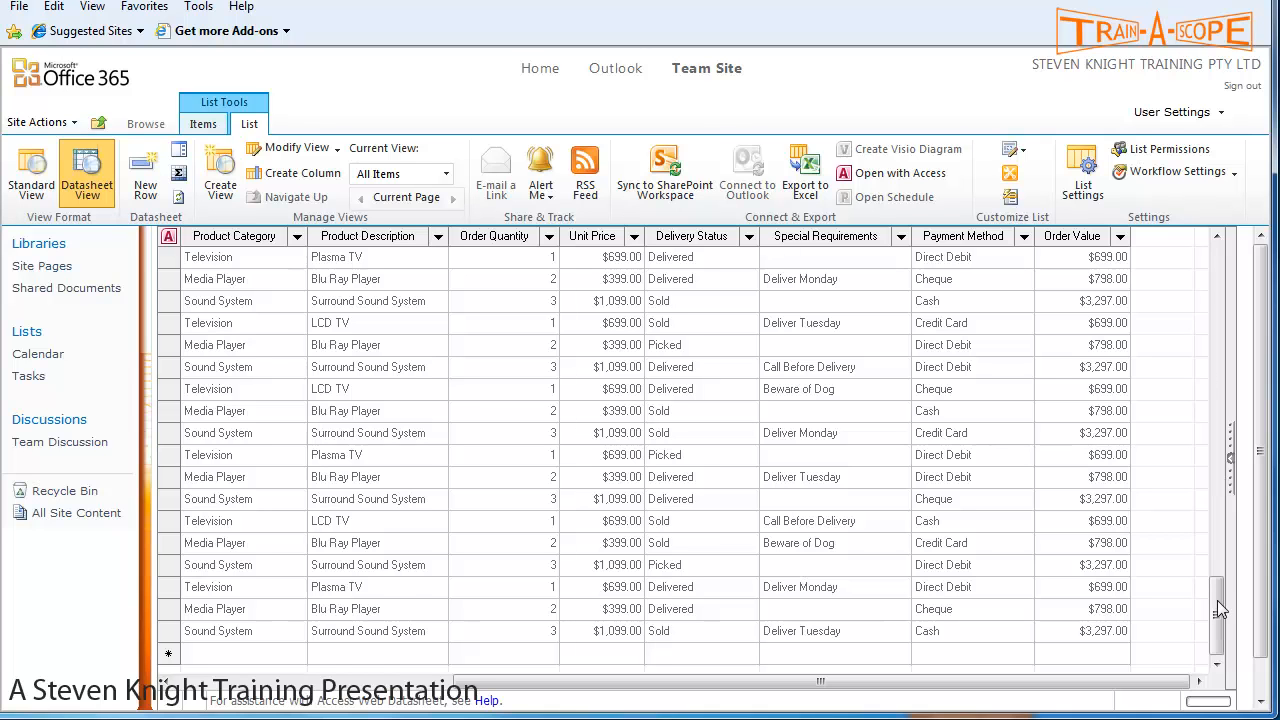
{"action": "left_click_drag", "start_coordinate": [1217, 600], "coordinate": [1217, 265]}
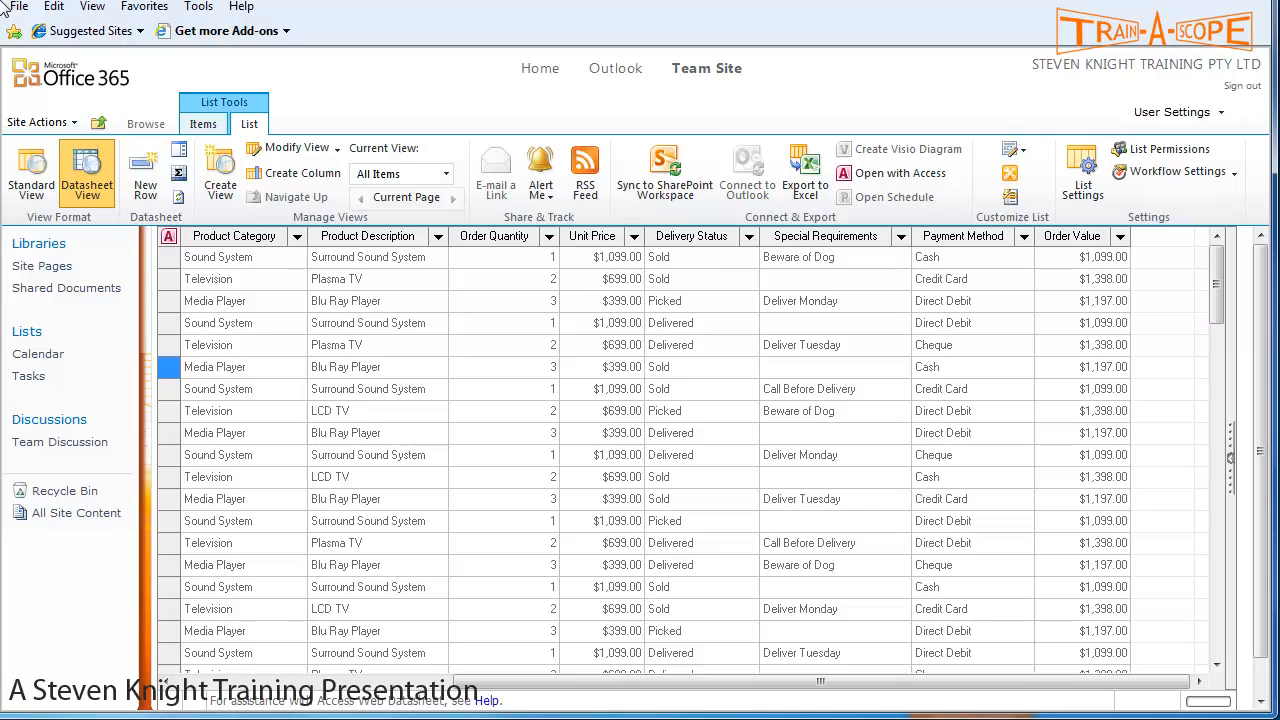
- Switch the sales list to Standard View, showing Order Value totals such as $1,197.00
{"action": "left_click", "coordinate": [30, 174]}
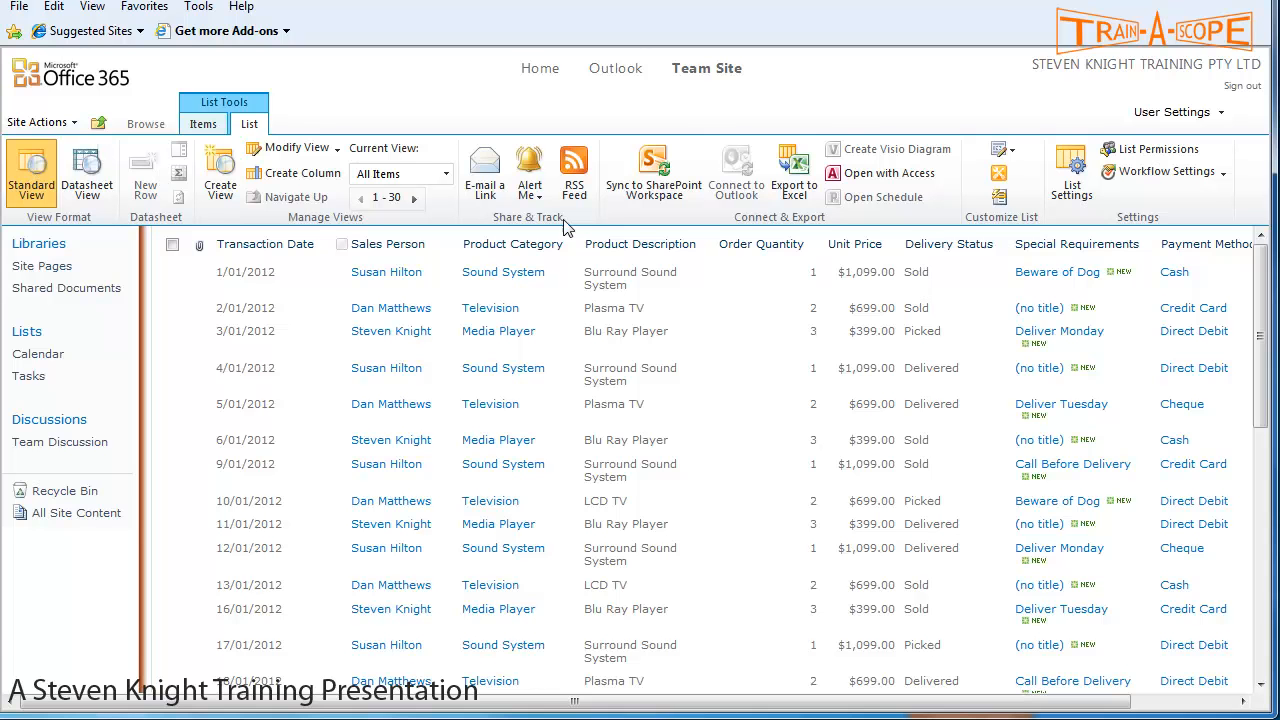
{"action": "left_click_drag", "start_coordinate": [1050, 707], "coordinate": [1183, 707]}
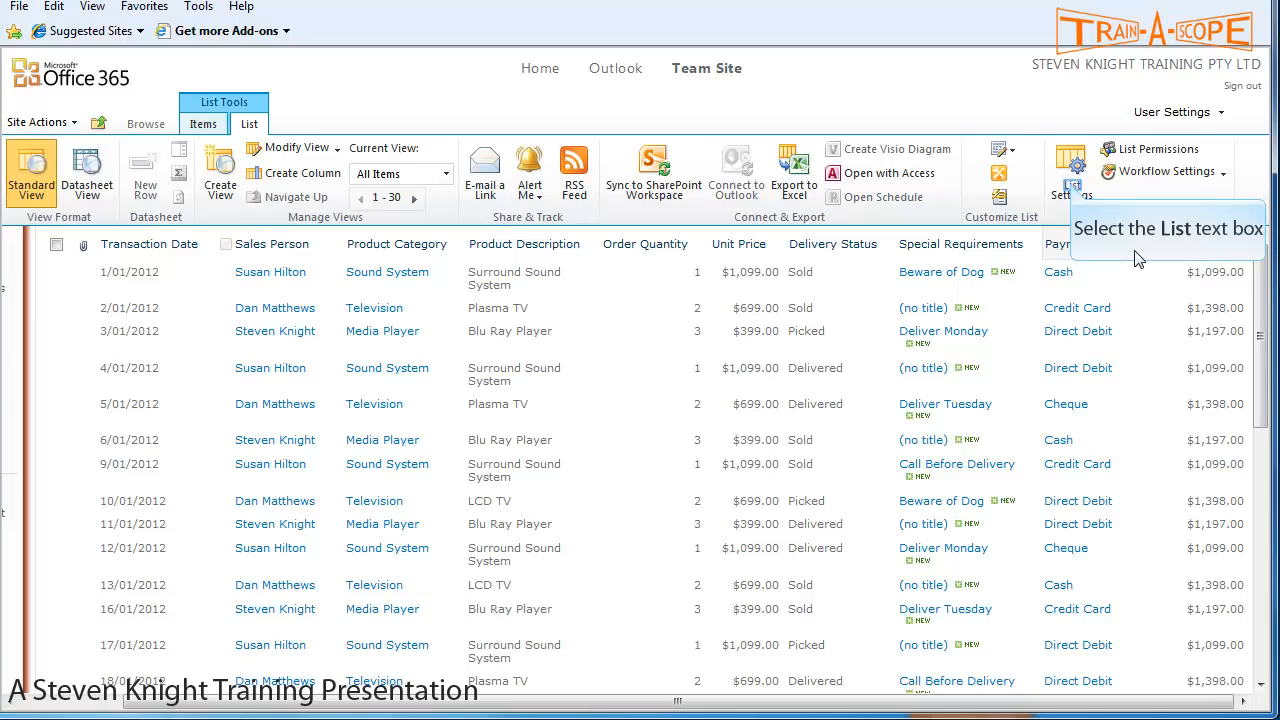
- In List Settings, set the Payment Method column to require information and save it
{"action": "left_click", "coordinate": [1072, 190]}
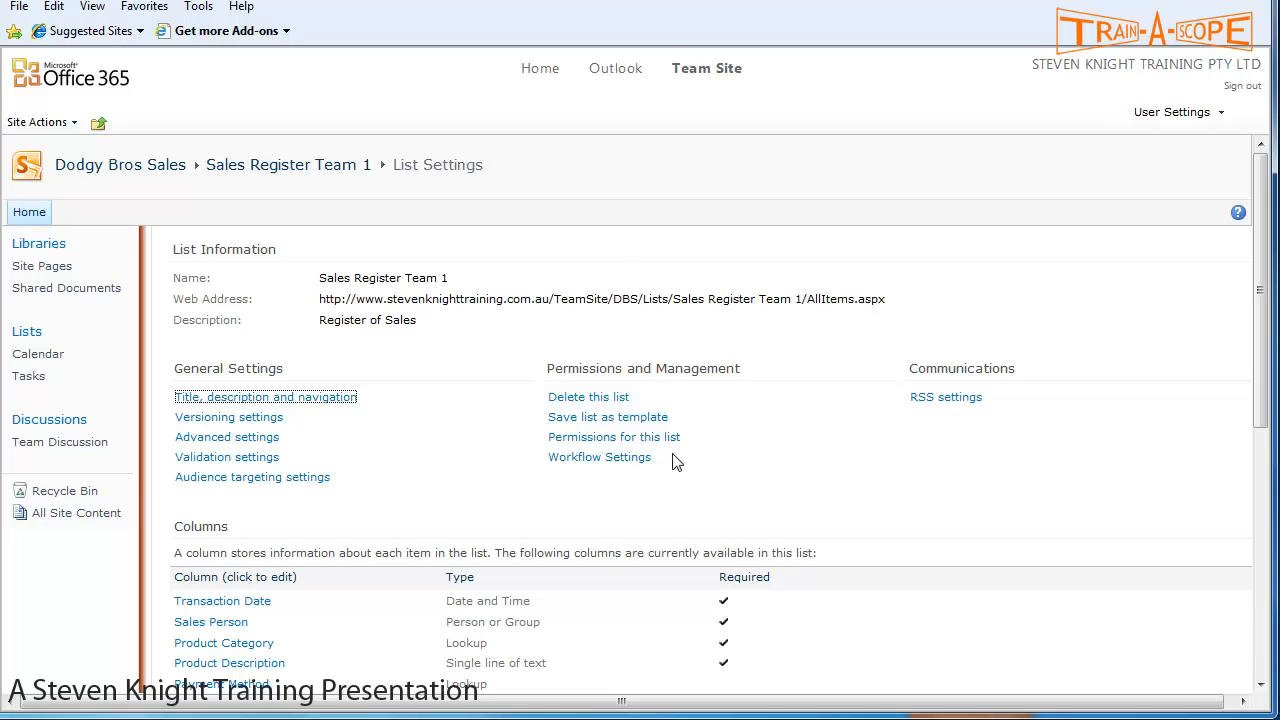
{"action": "scroll", "coordinate": [674, 460], "scroll_direction": "down", "scroll_amount": 3}
{"action": "left_click", "coordinate": [222, 433]}
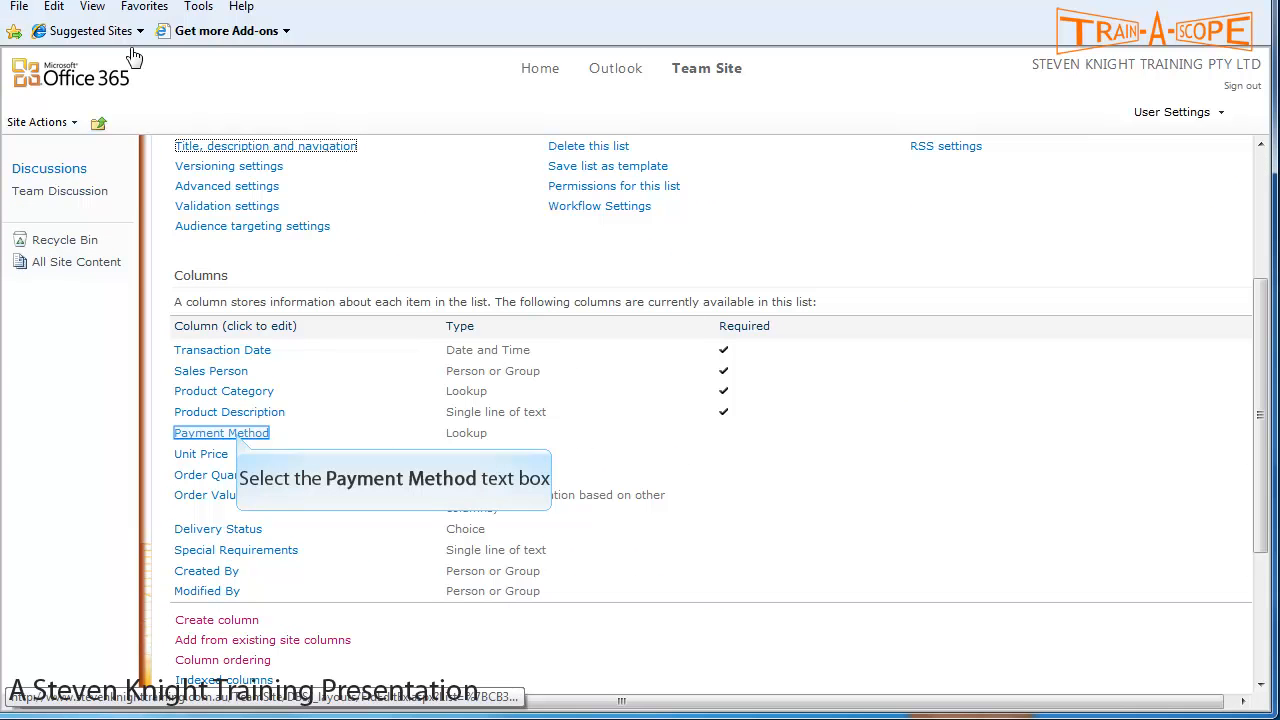
{"action": "left_click", "coordinate": [238, 434]}
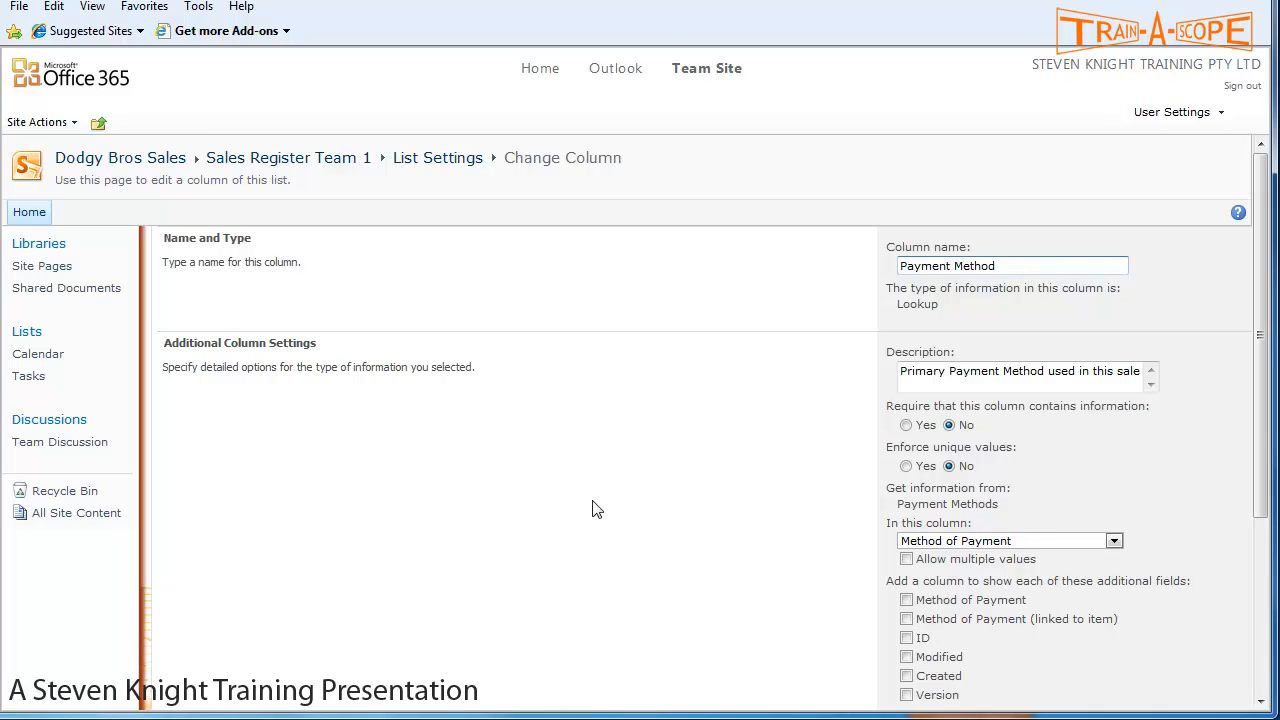
{"action": "scroll", "coordinate": [591, 500], "scroll_direction": "down", "scroll_amount": 1}
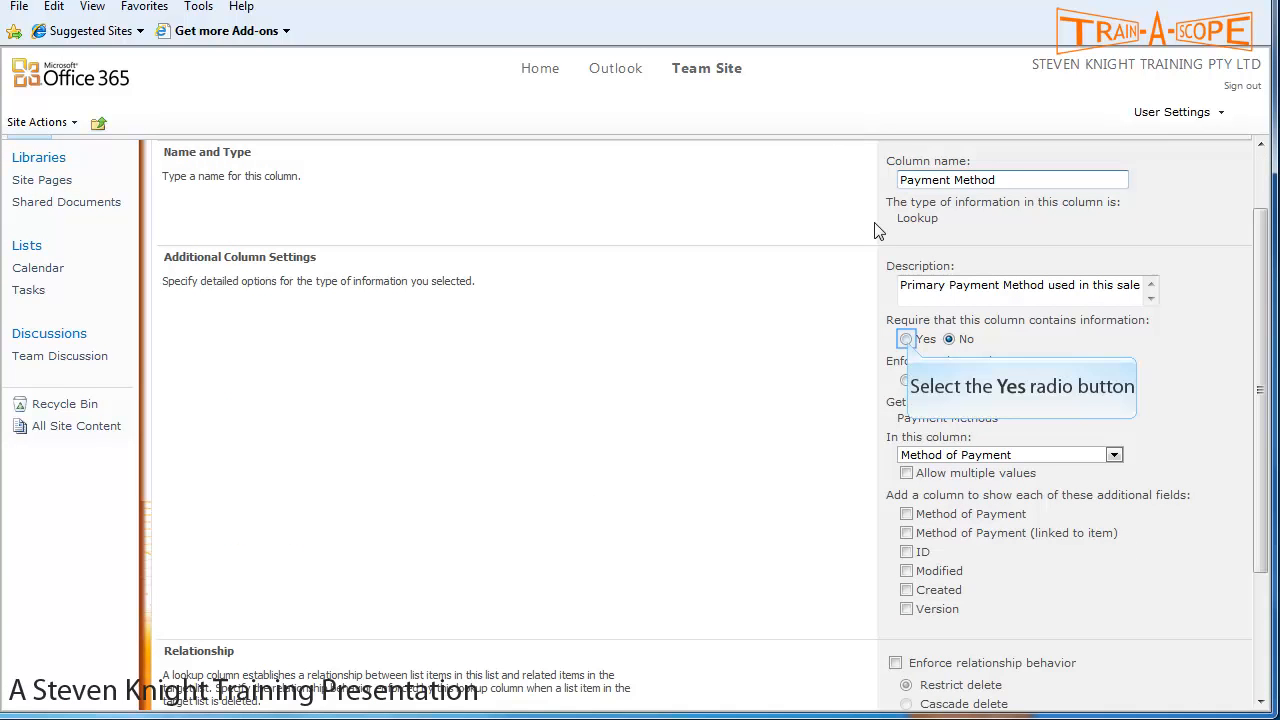
{"action": "left_click", "coordinate": [906, 340]}
{"action": "scroll", "coordinate": [810, 395], "scroll_direction": "down", "scroll_amount": 2}
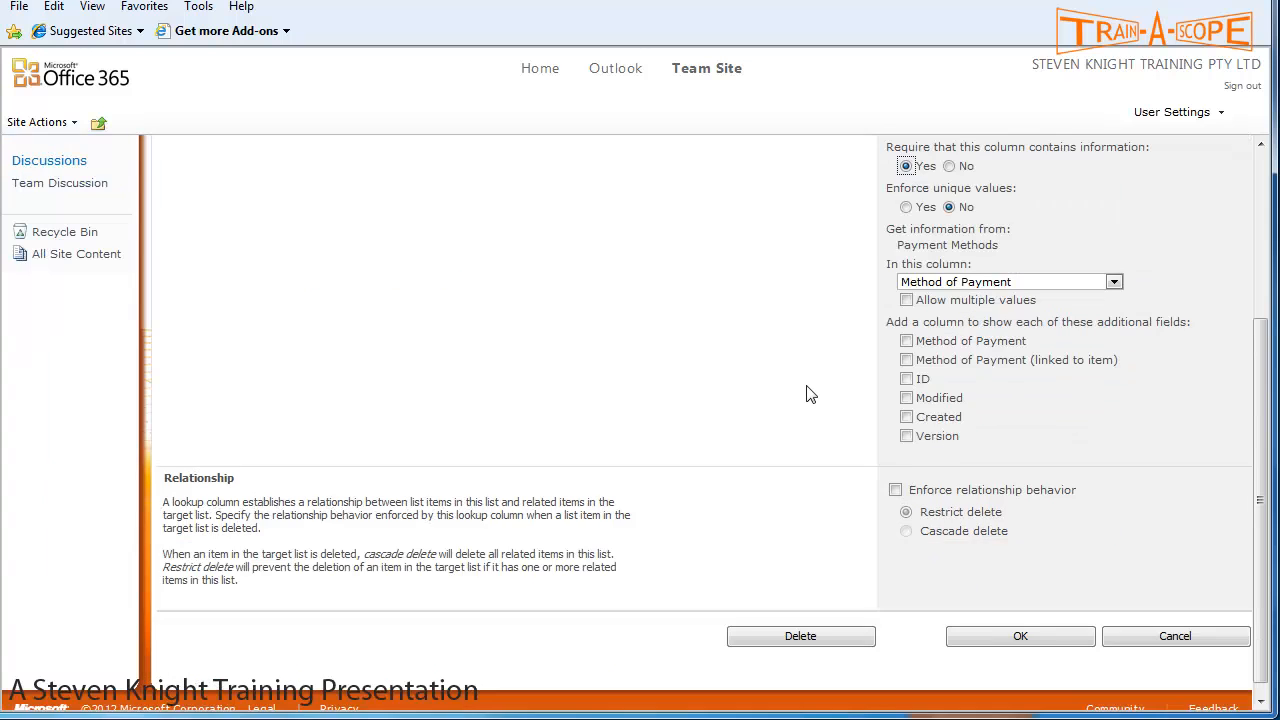
{"action": "scroll", "coordinate": [810, 395], "scroll_direction": "up", "scroll_amount": 1}
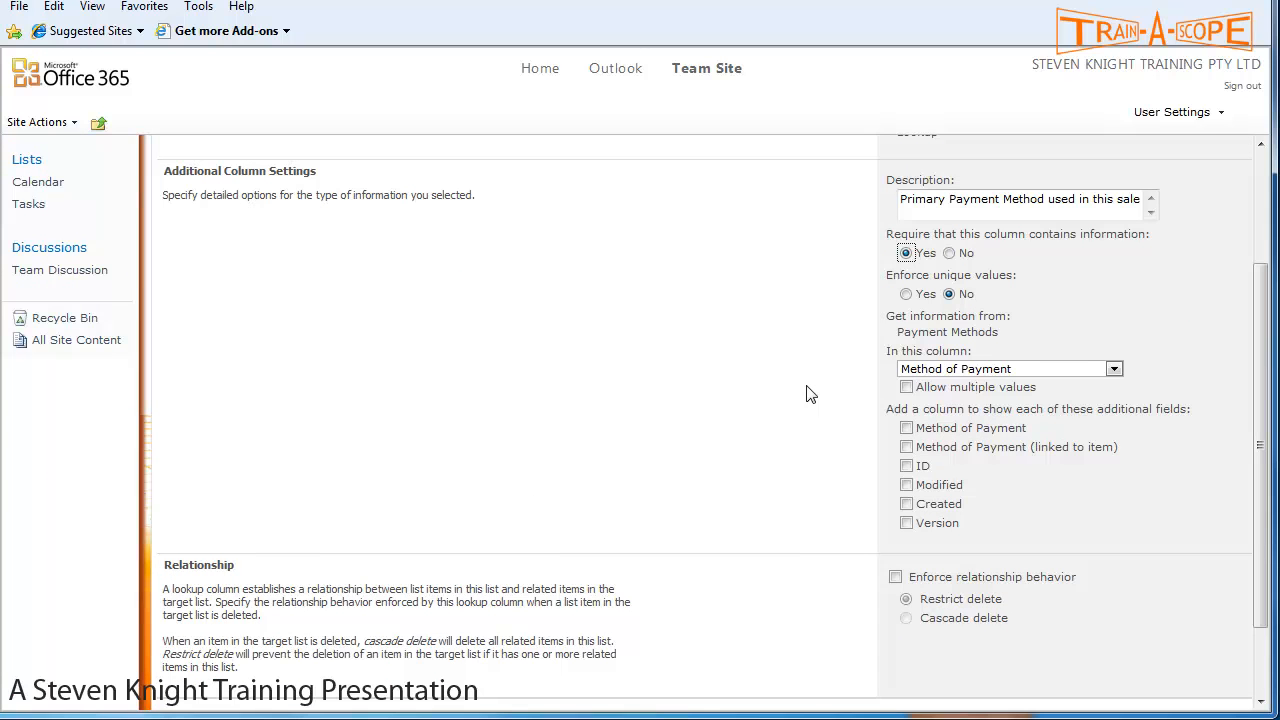
{"action": "scroll", "coordinate": [810, 395], "scroll_direction": "down", "scroll_amount": 1}
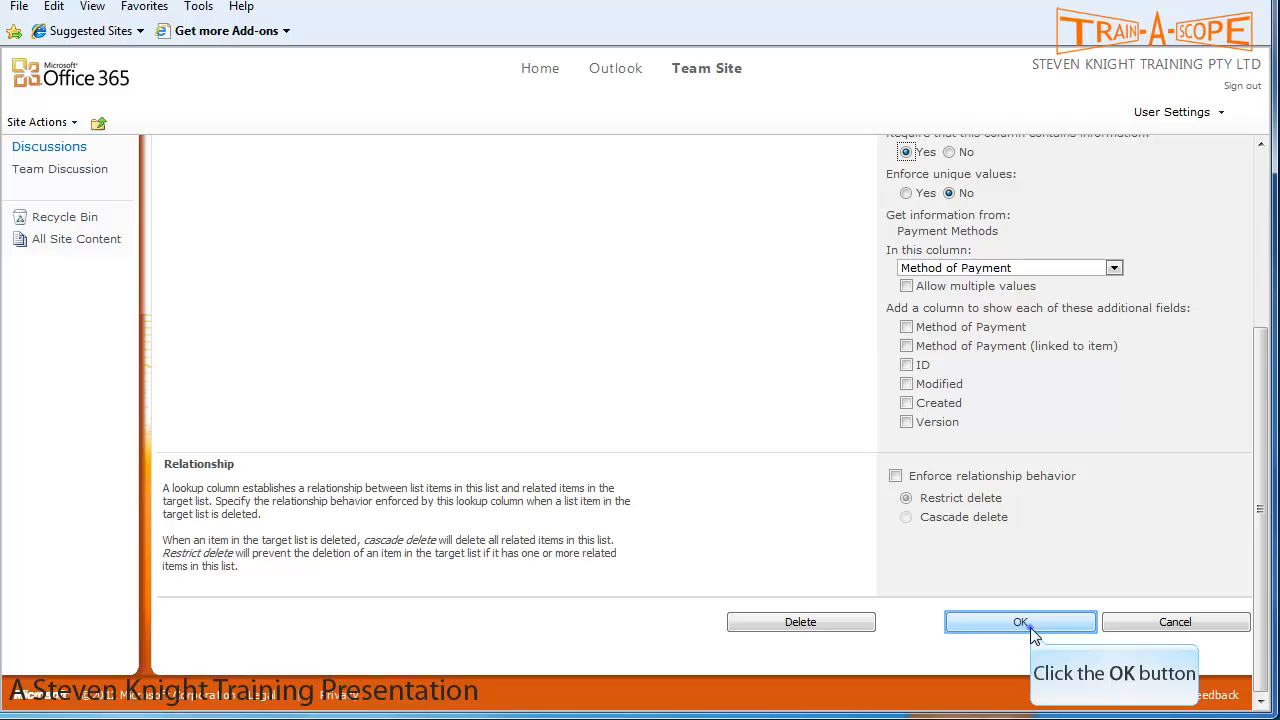
{"action": "left_click", "coordinate": [1020, 622]}
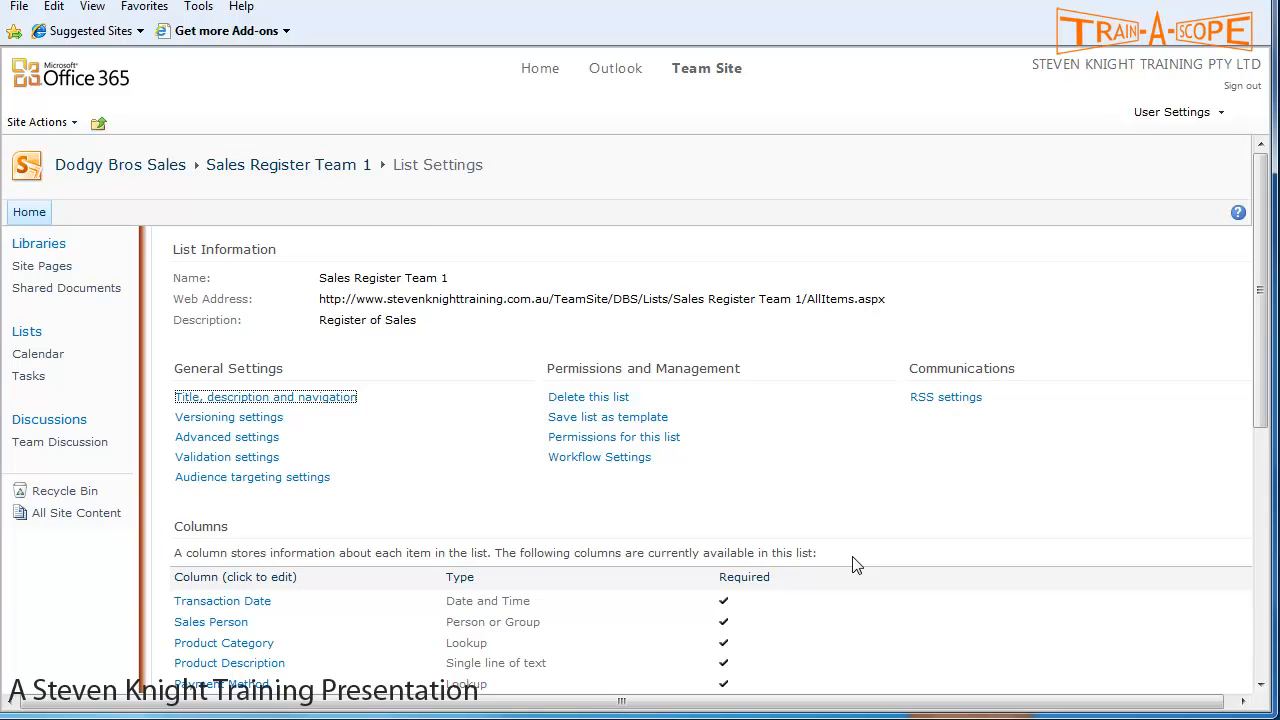
- Set the Unit Price column's Require information option to Yes and save it
{"action": "scroll", "coordinate": [380, 458], "scroll_direction": "down", "scroll_amount": 3}
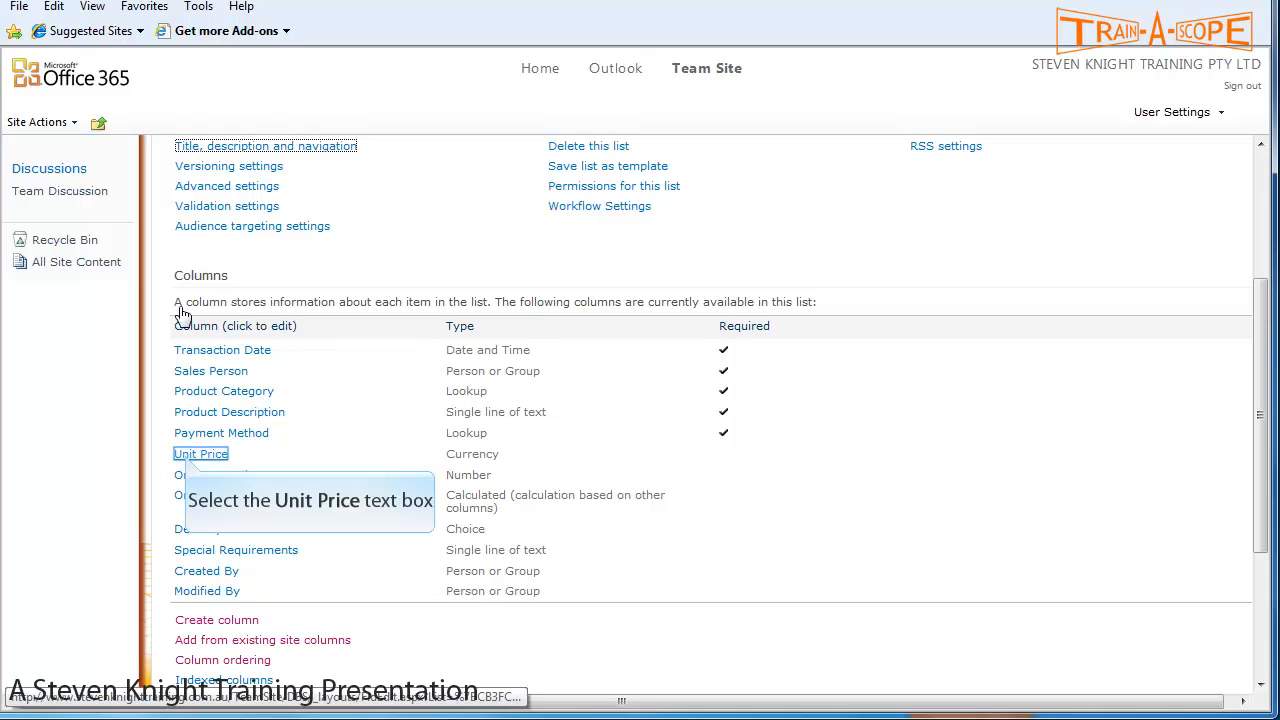
{"action": "left_click", "coordinate": [200, 454]}
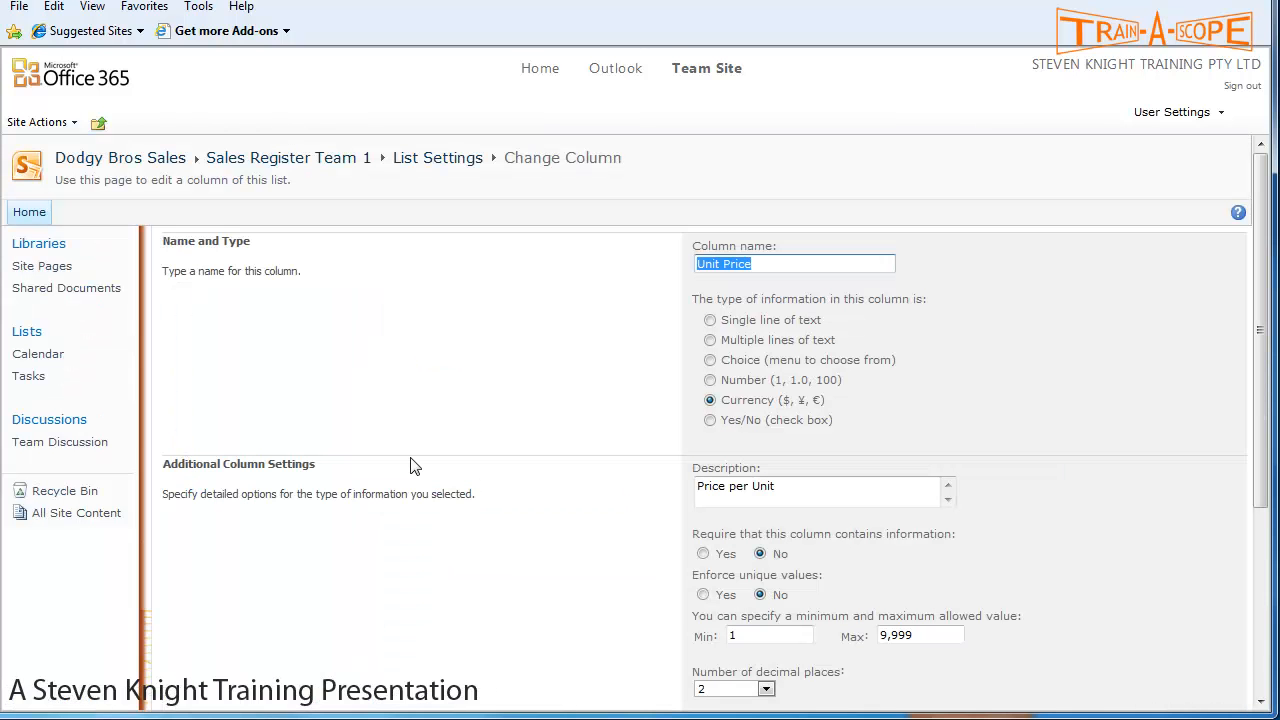
{"action": "scroll", "coordinate": [758, 526], "scroll_direction": "down", "scroll_amount": 2}
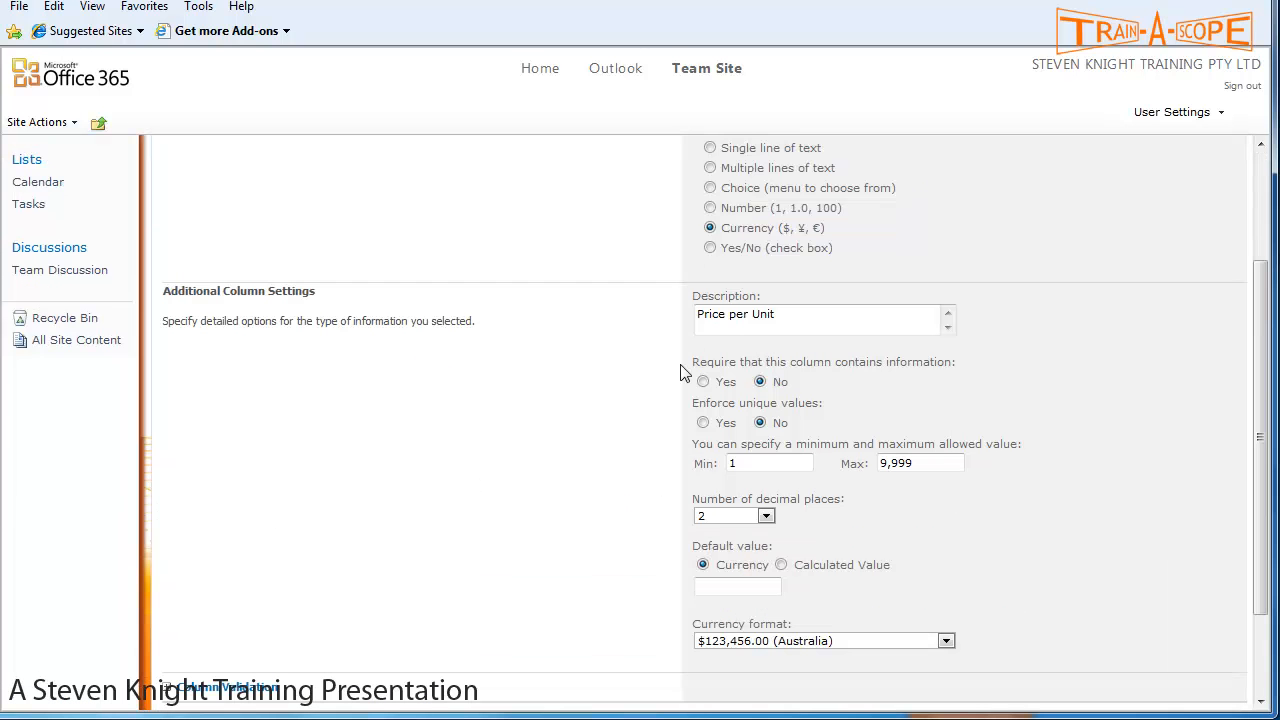
{"action": "left_click", "coordinate": [704, 382]}
{"action": "scroll", "coordinate": [705, 385], "scroll_direction": "down", "scroll_amount": 2}
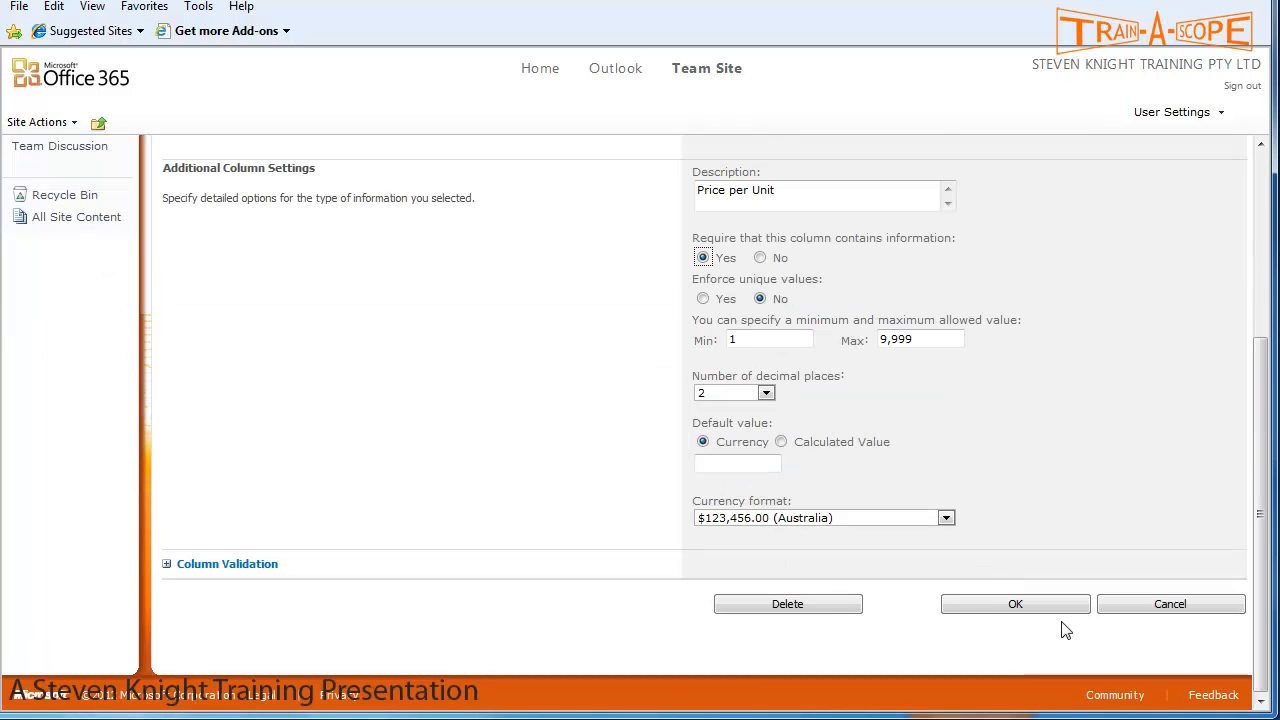
{"action": "left_click", "coordinate": [1055, 607]}
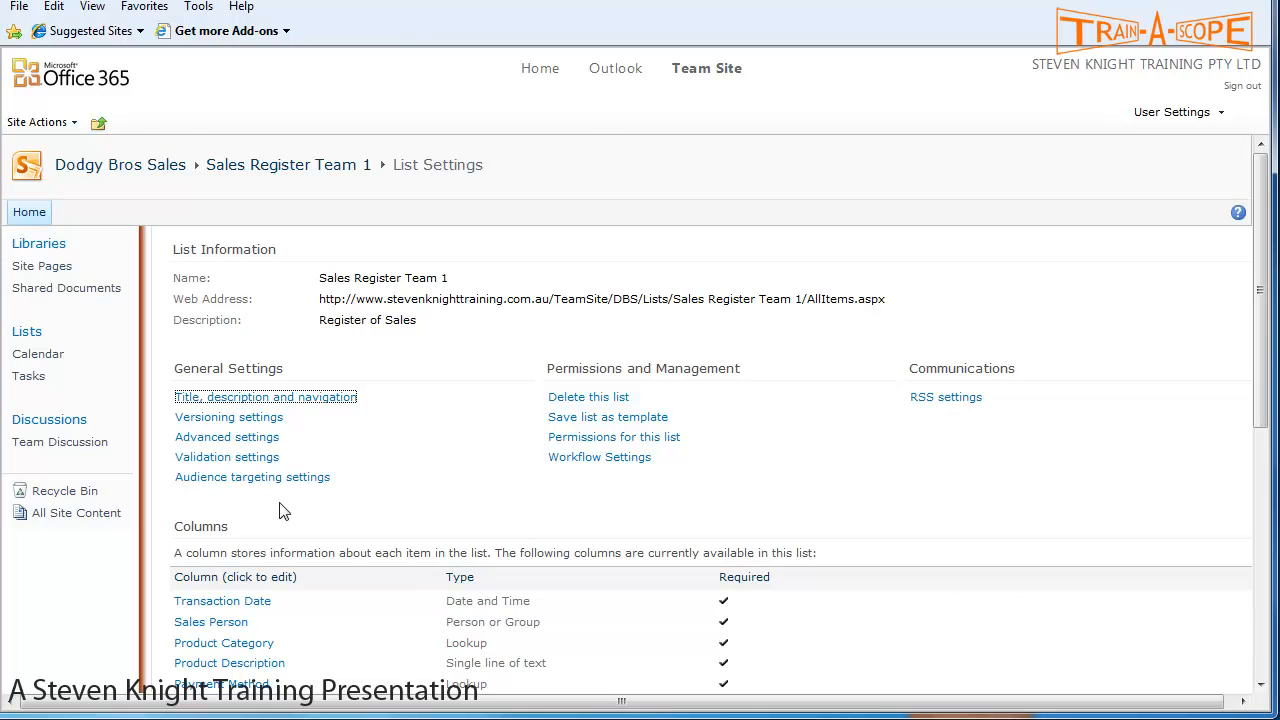
- Make Order Quantity a required column with a default value of 1, then save
{"action": "scroll", "coordinate": [286, 510], "scroll_direction": "down", "scroll_amount": 3}
{"action": "left_click", "coordinate": [239, 481]}
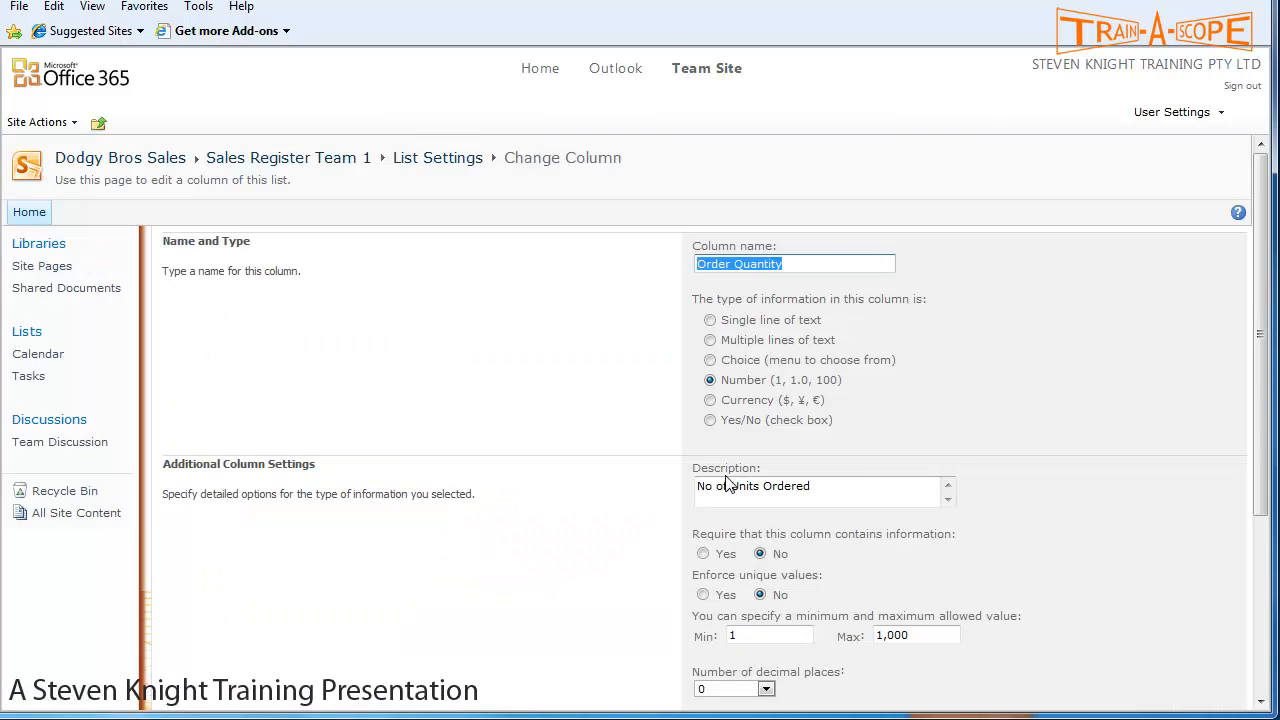
{"action": "scroll", "coordinate": [748, 485], "scroll_direction": "down", "scroll_amount": 3}
{"action": "left_click", "coordinate": [703, 381]}
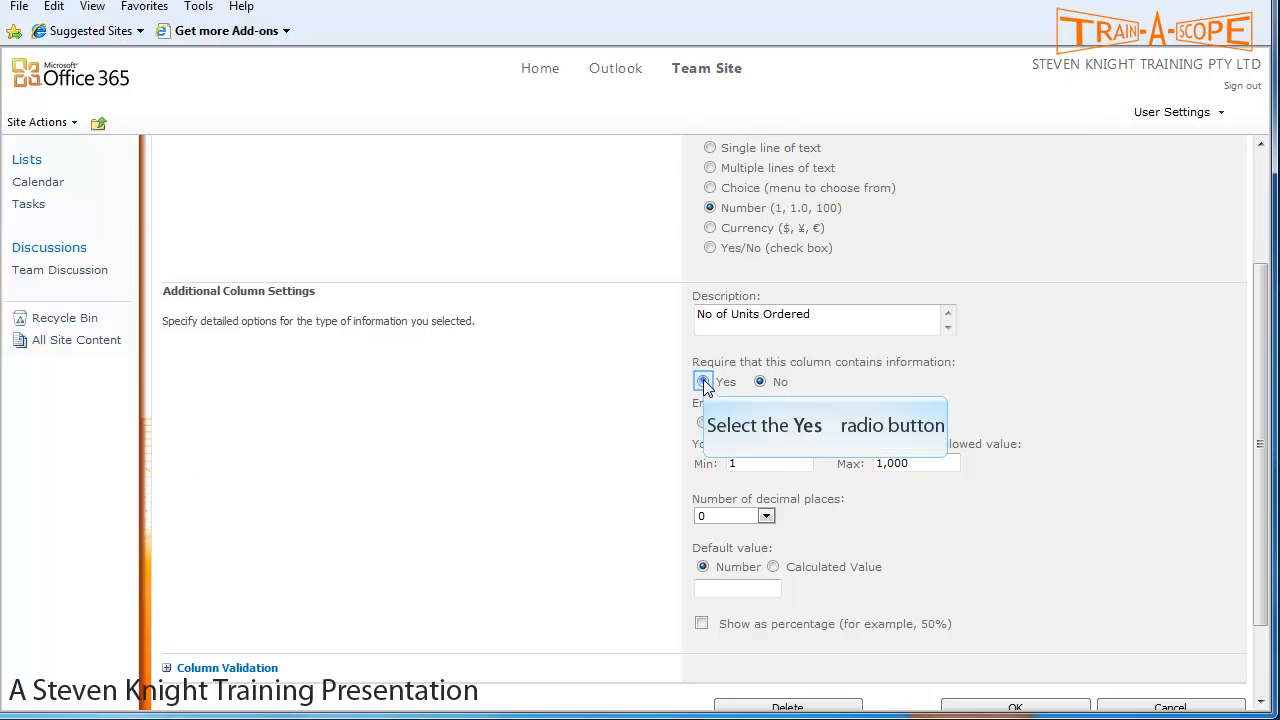
{"action": "left_click", "coordinate": [733, 589]}
{"action": "type", "text": "1"}
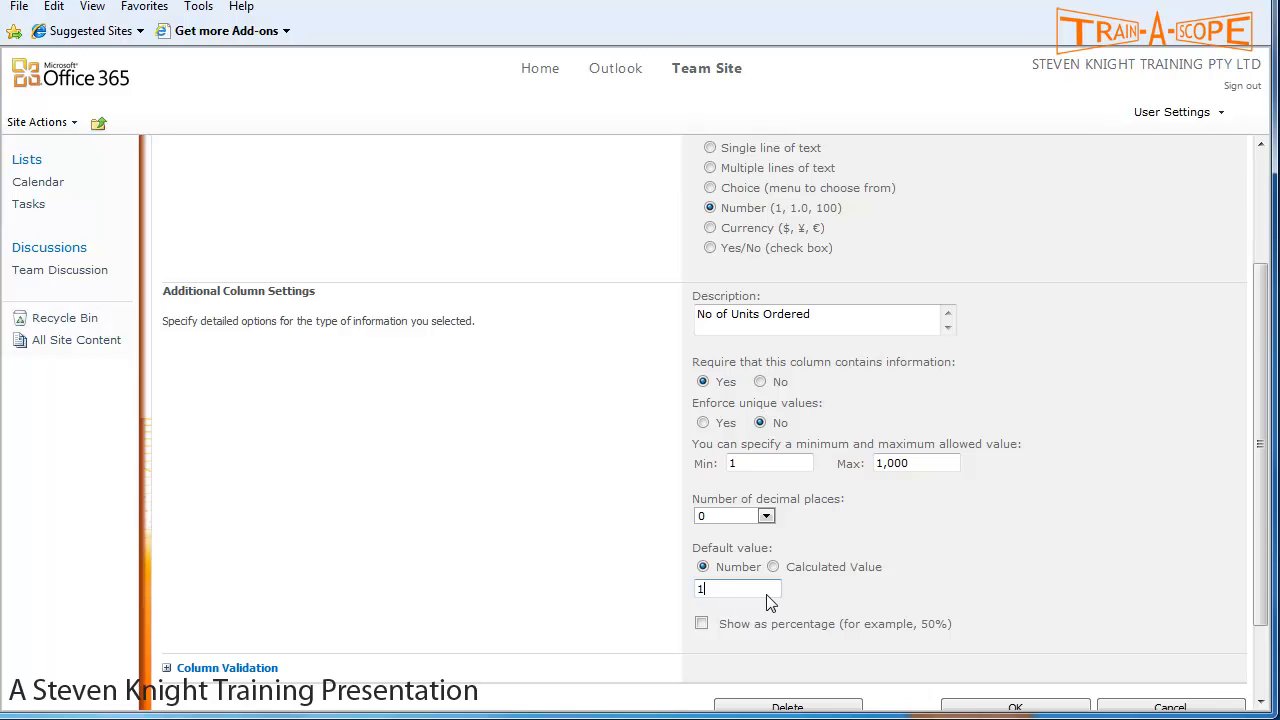
{"action": "scroll", "coordinate": [958, 590], "scroll_direction": "down", "scroll_amount": 2}
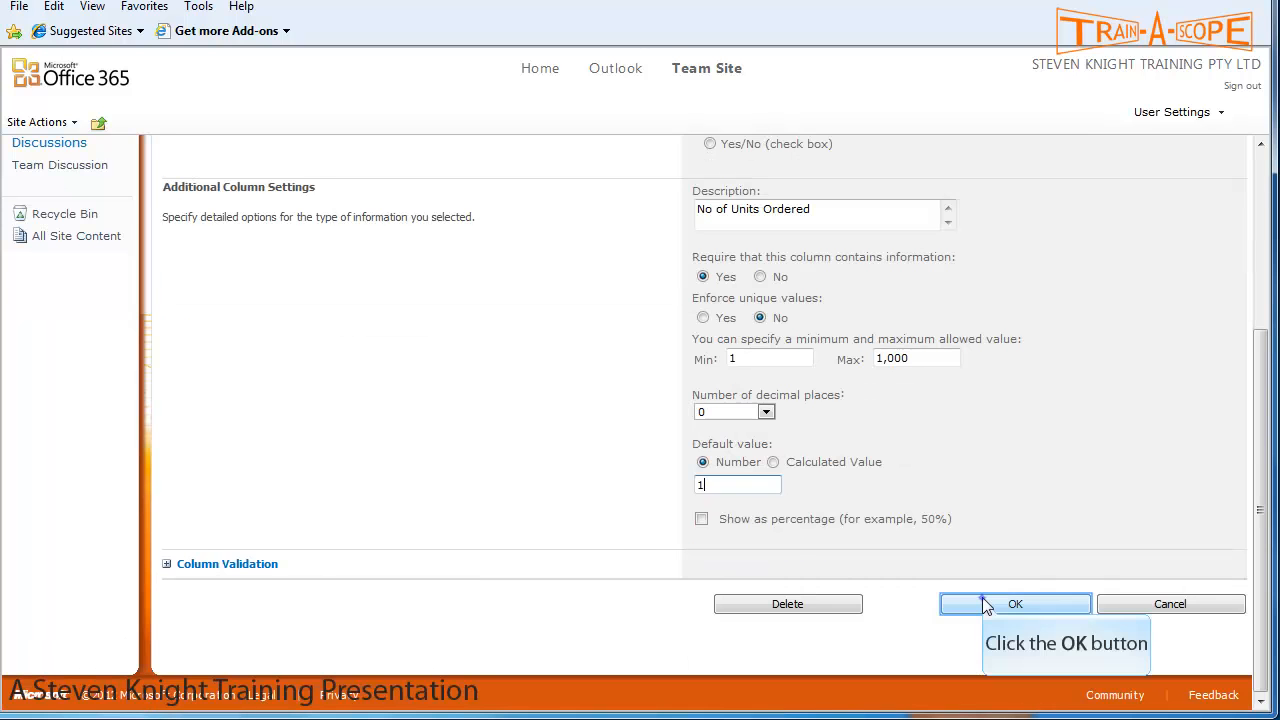
{"action": "left_click", "coordinate": [983, 603]}
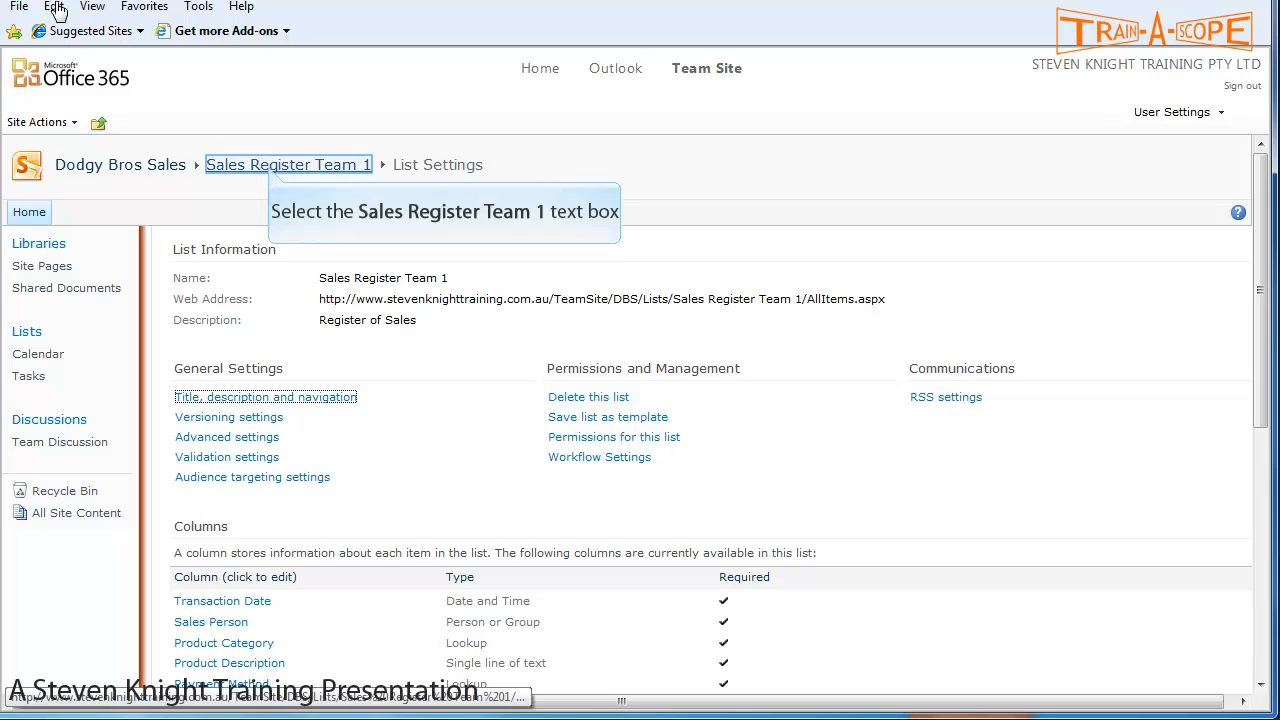
- Return to Sales Register Team 1 and choose New Item from the Items tab's New Item menu
{"action": "left_click", "coordinate": [285, 170]}
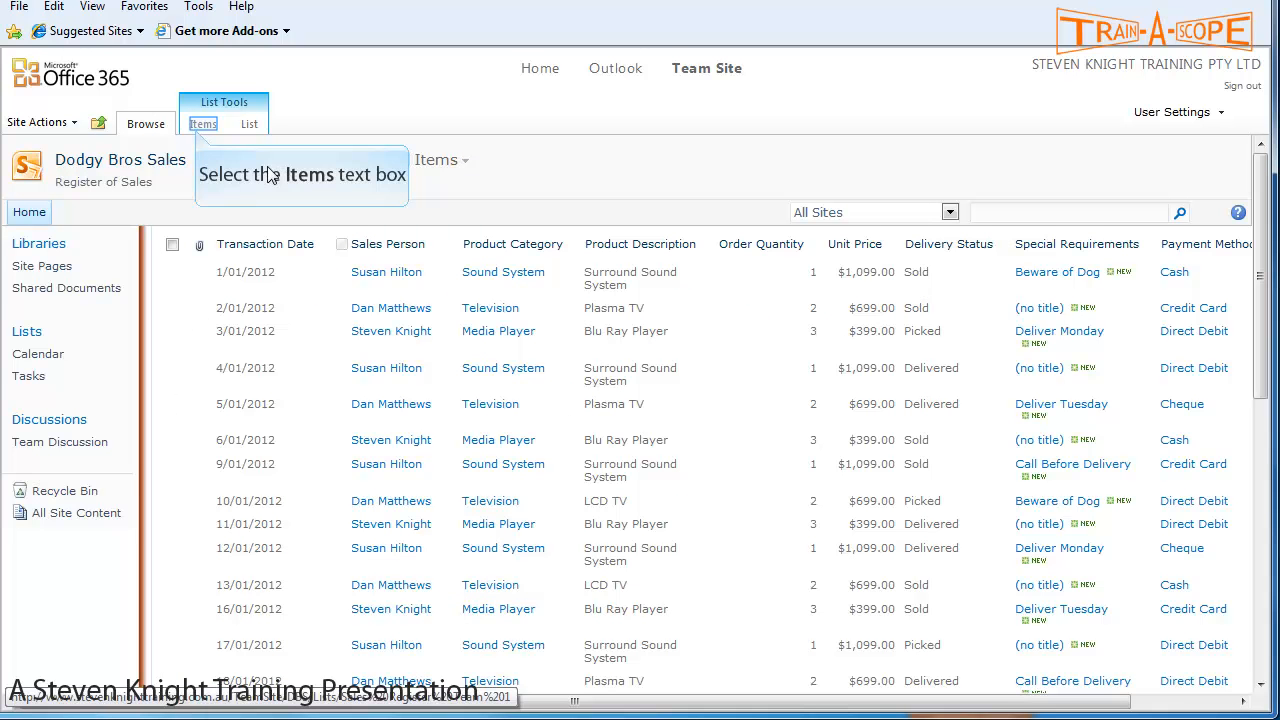
{"action": "left_click", "coordinate": [200, 126]}
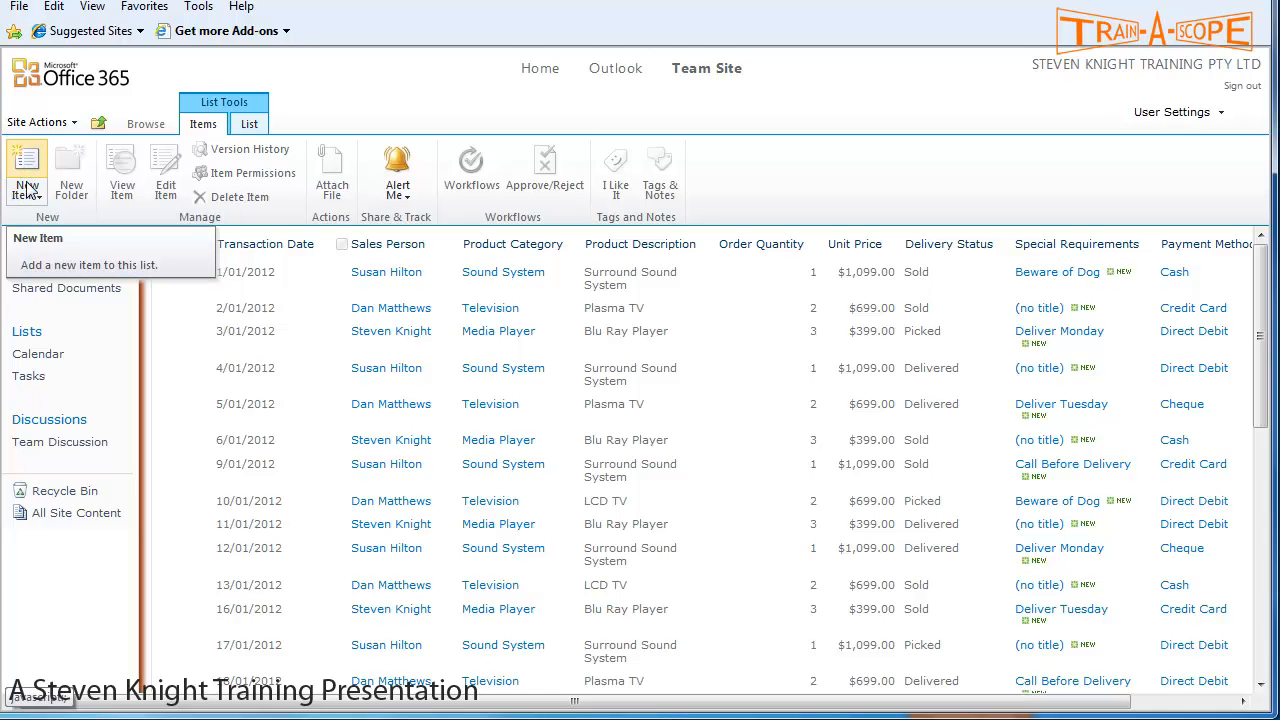
{"action": "left_click", "coordinate": [31, 204]}
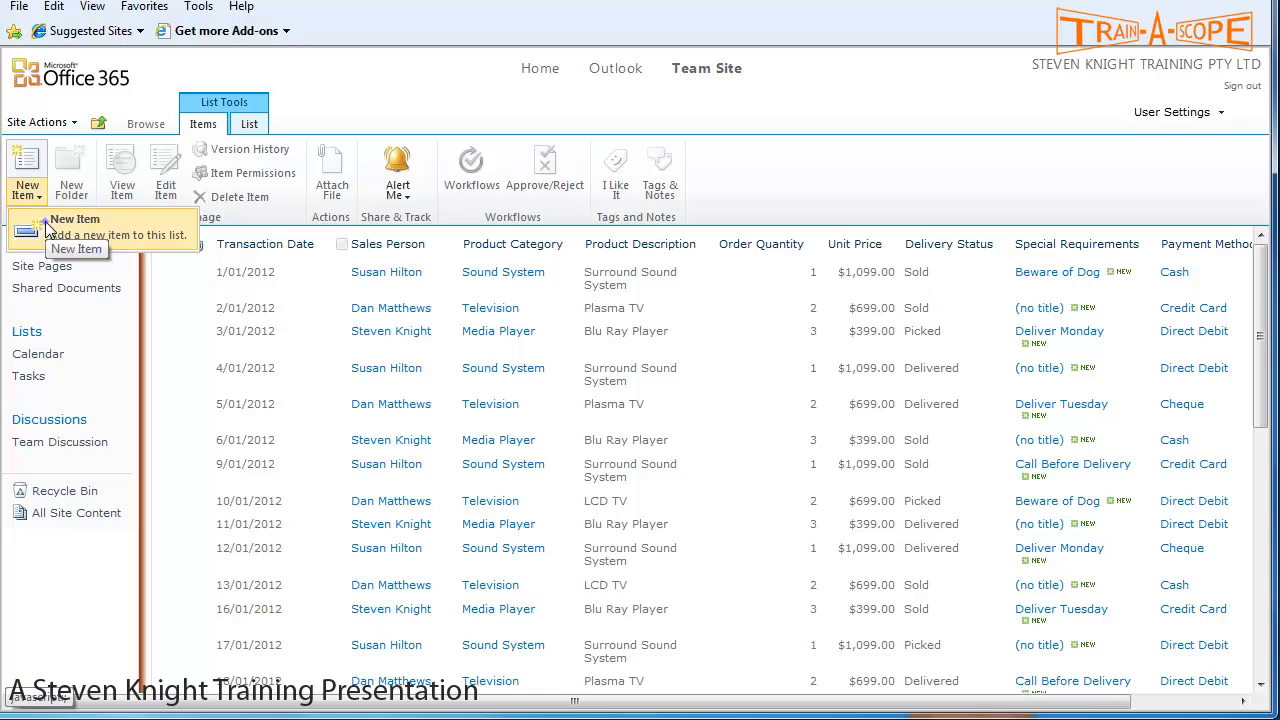
{"action": "left_click", "coordinate": [47, 229]}
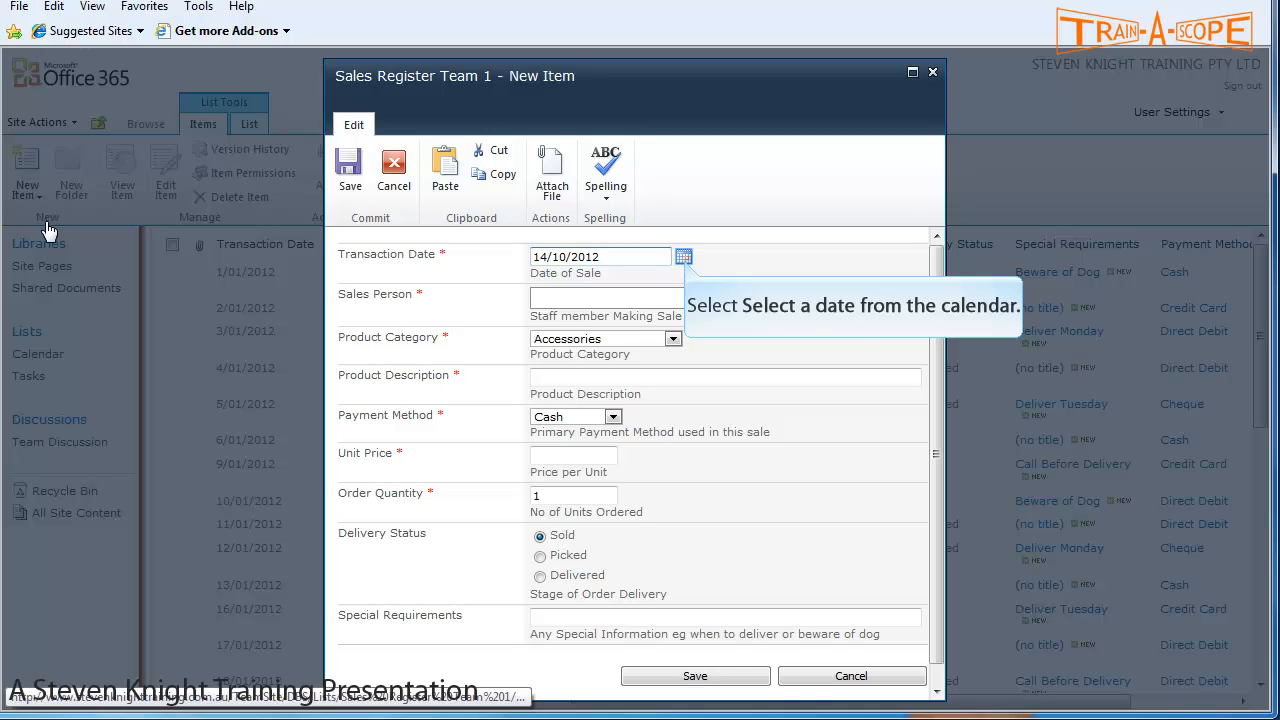
- Pick 13/10/2012 as Transaction Date, then enter, check and delete a trial Sales Person name
{"action": "left_click", "coordinate": [685, 262]}
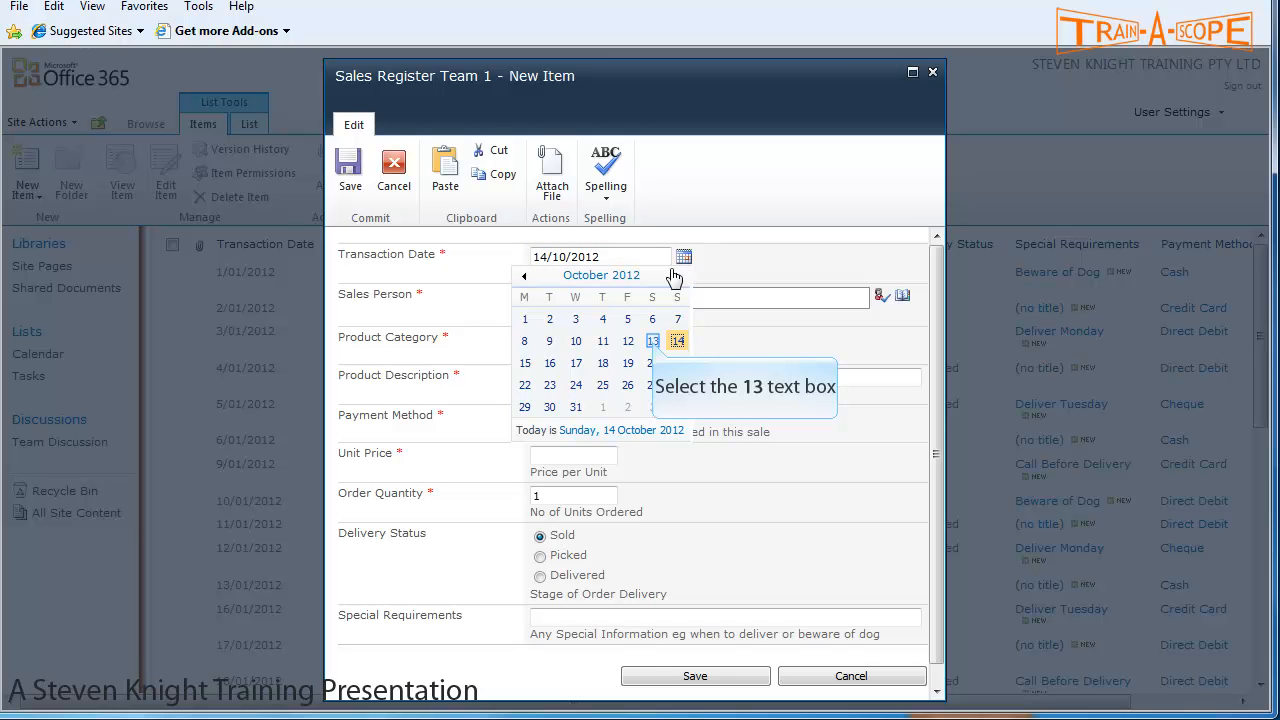
{"action": "left_click", "coordinate": [653, 342]}
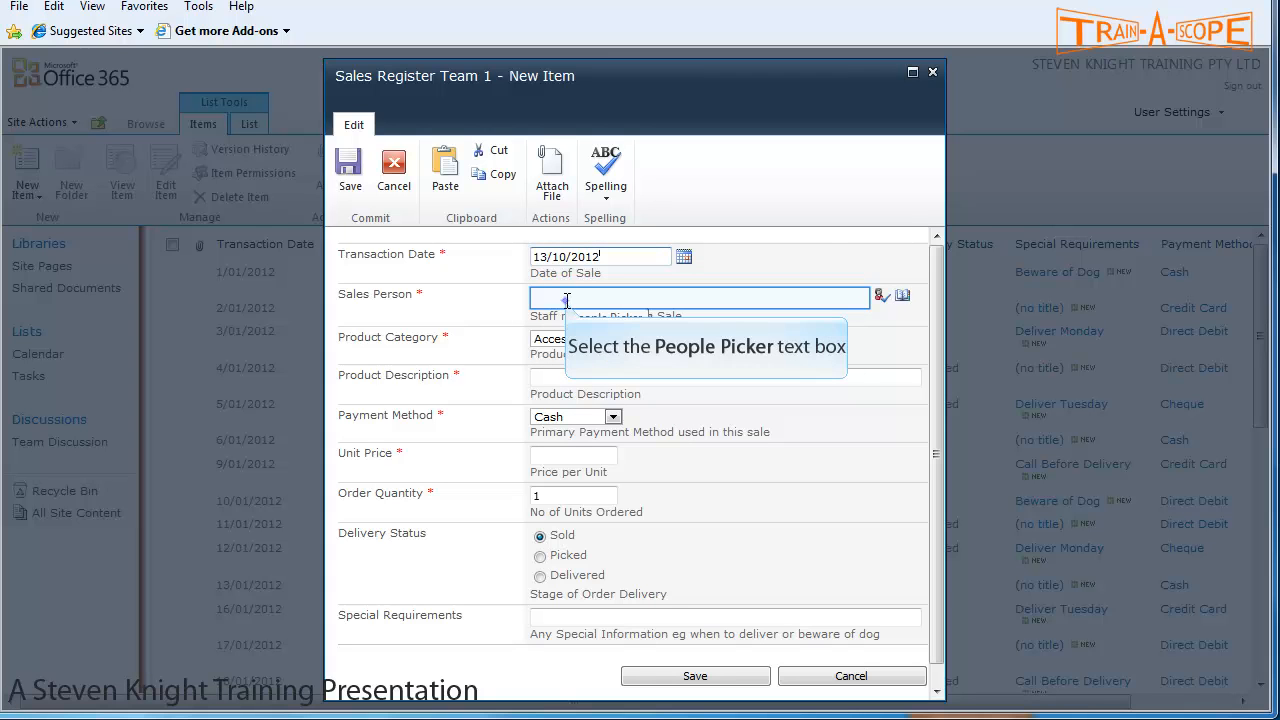
{"action": "left_click", "coordinate": [569, 303]}
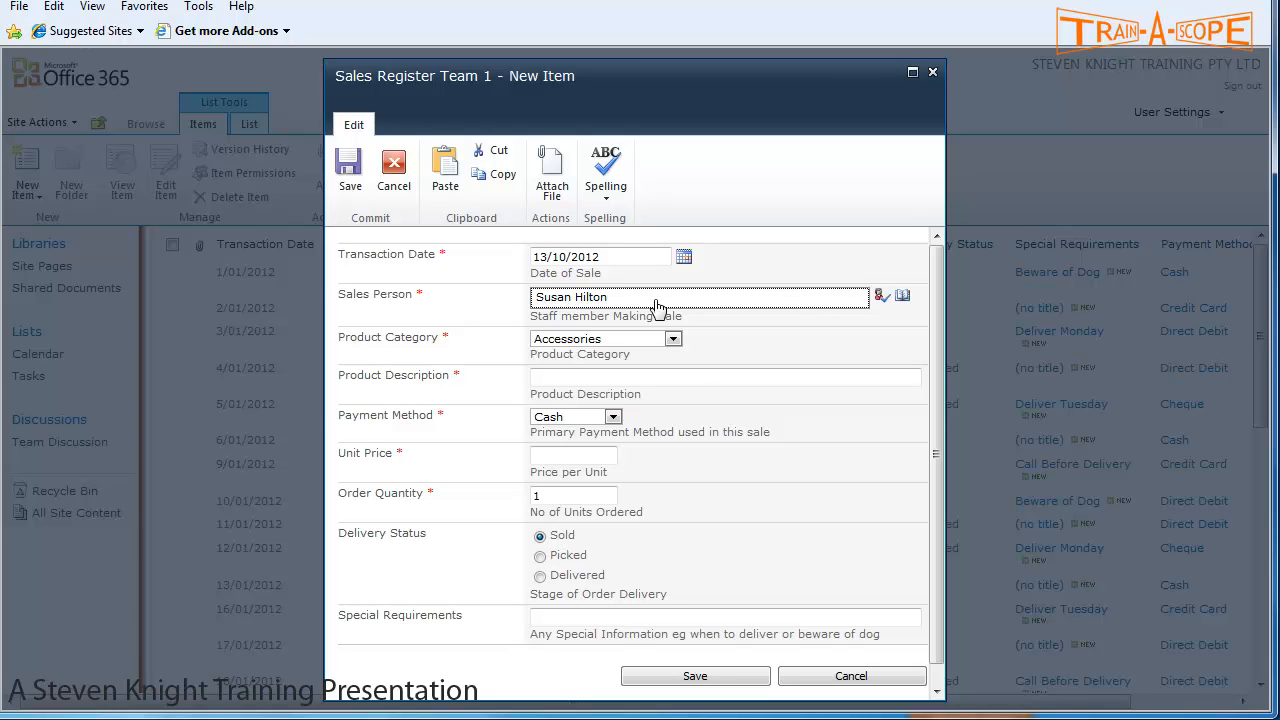
{"action": "left_click", "coordinate": [880, 299]}
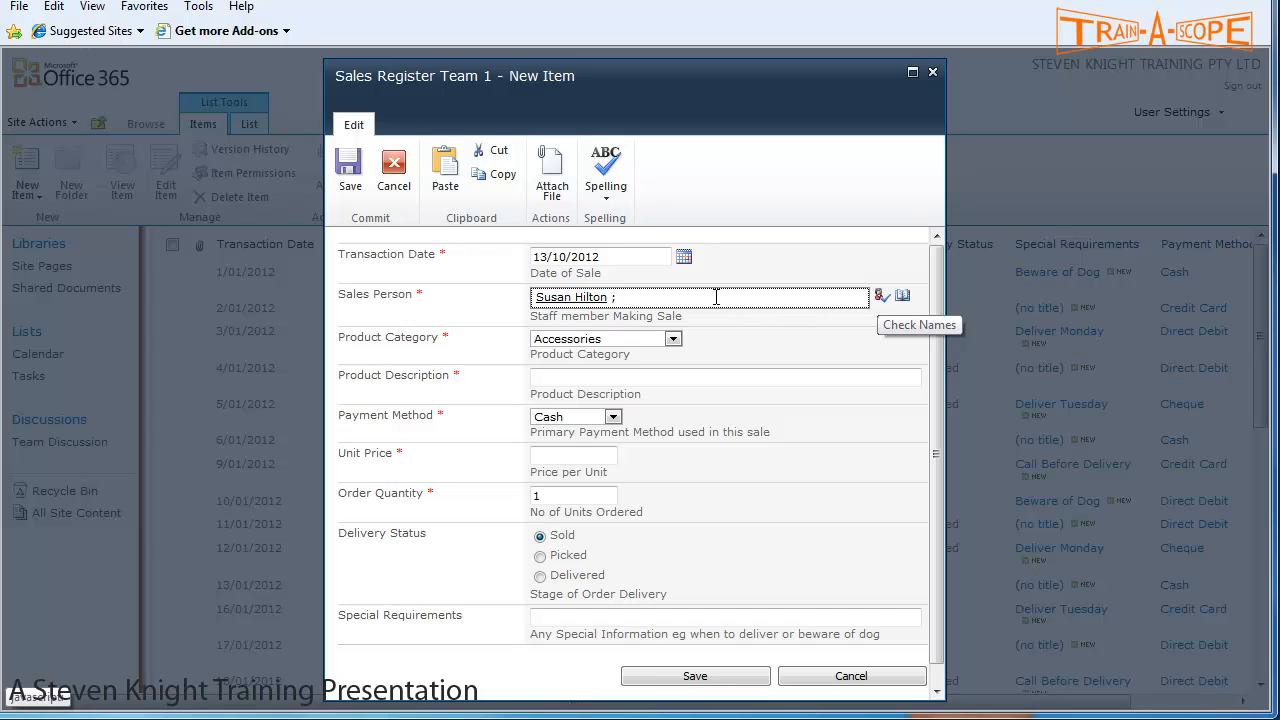
{"action": "left_click_drag", "start_coordinate": [860, 297], "coordinate": [502, 295]}
{"action": "key", "text": "Delete"}
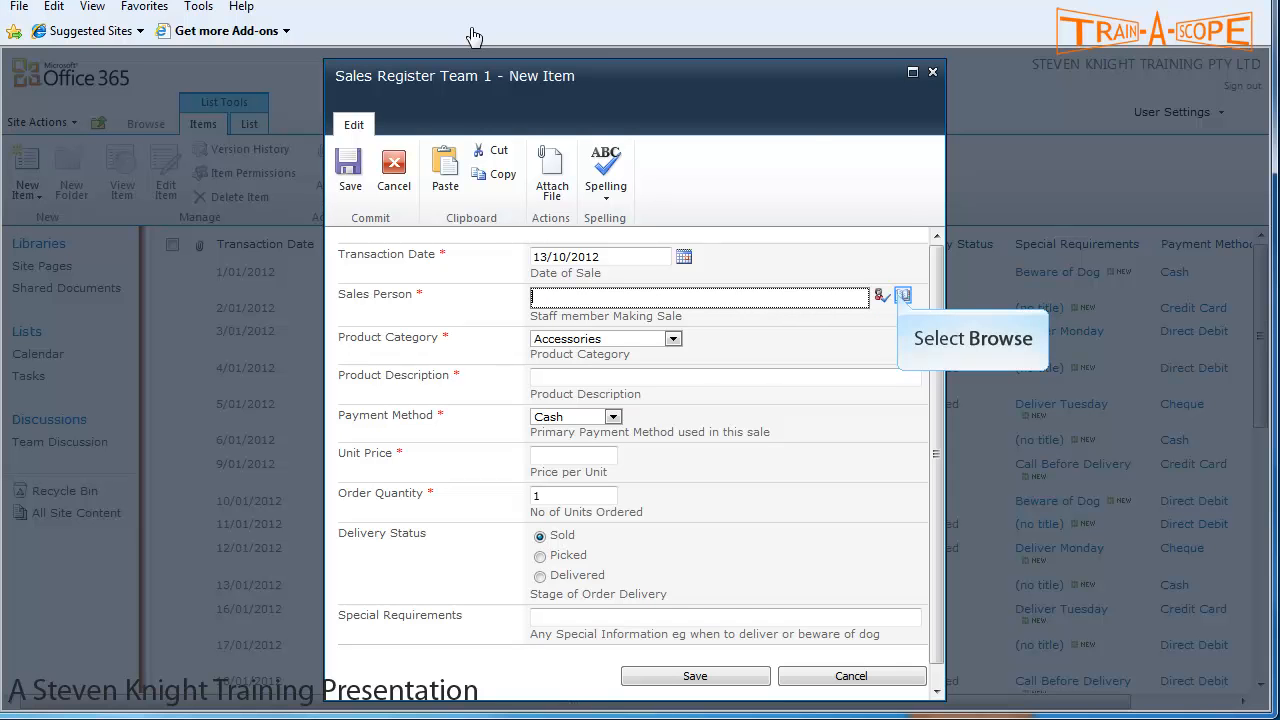
- Search Select People for the Sales team leader and set them as Sales Person
{"action": "left_click", "coordinate": [904, 296]}
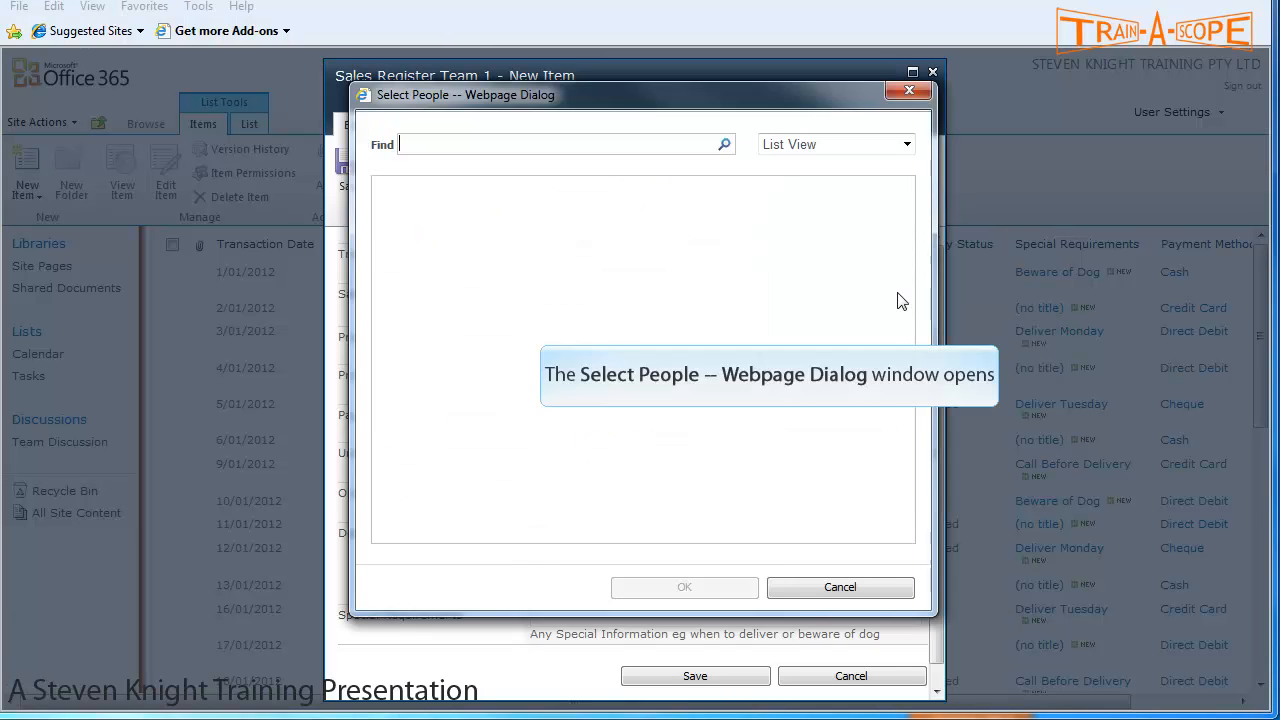
{"action": "type", "text": "dan"}
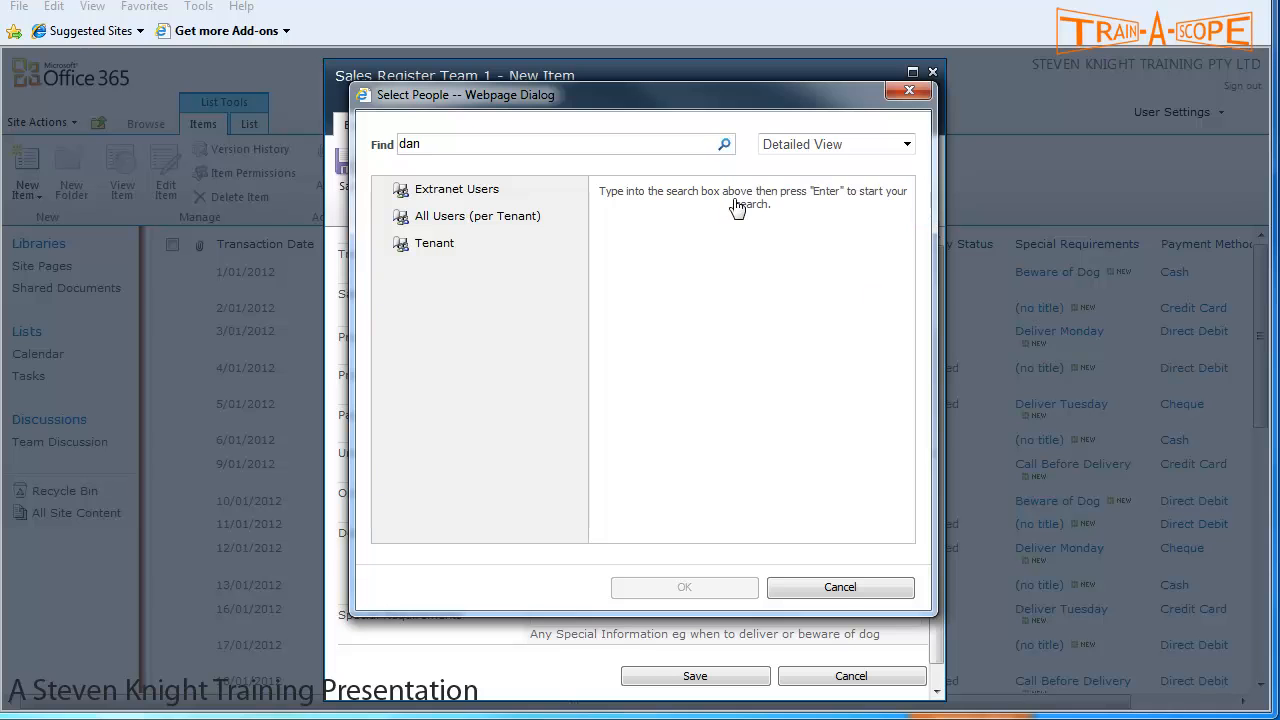
{"action": "left_click", "coordinate": [725, 146]}
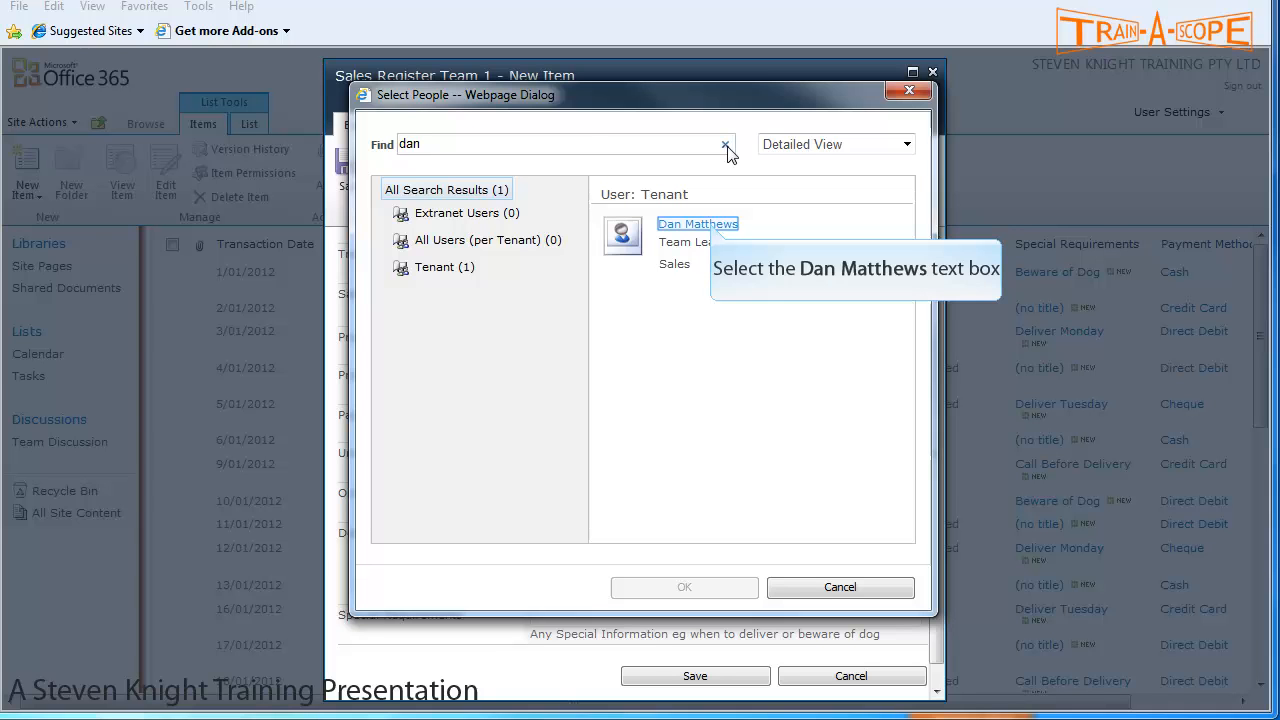
{"action": "left_click", "coordinate": [709, 224]}
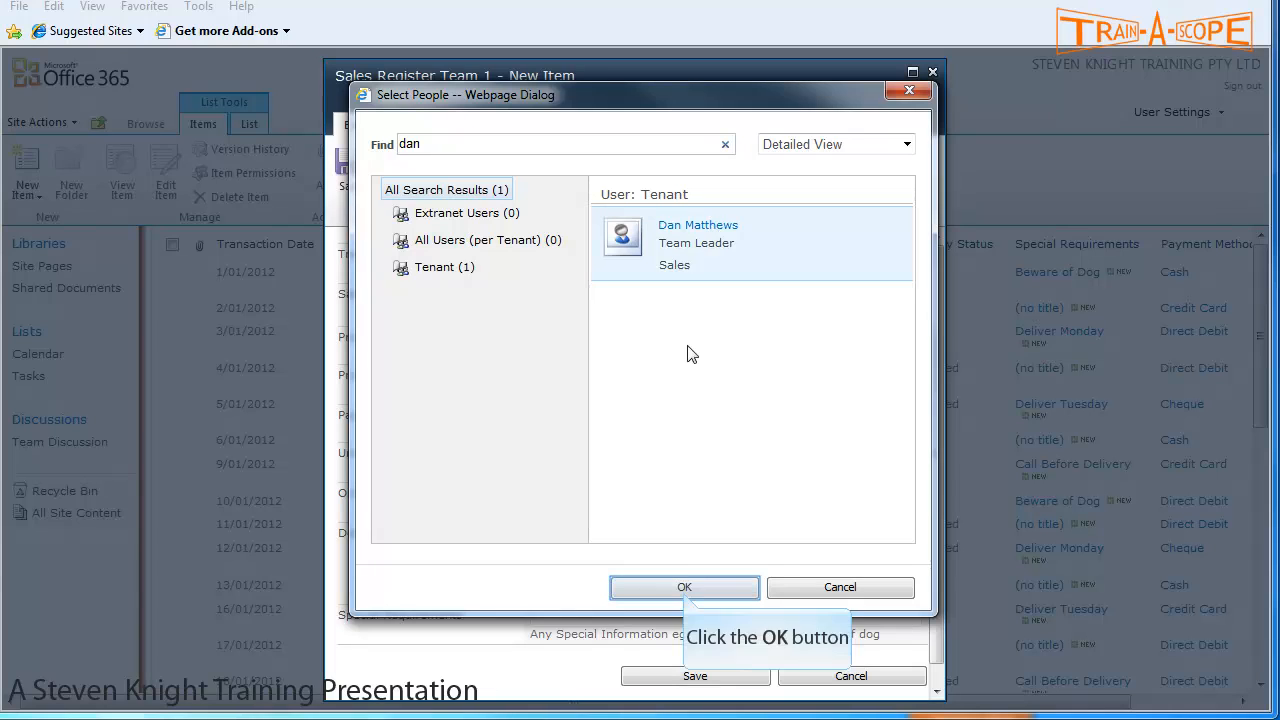
{"action": "left_click", "coordinate": [684, 590]}
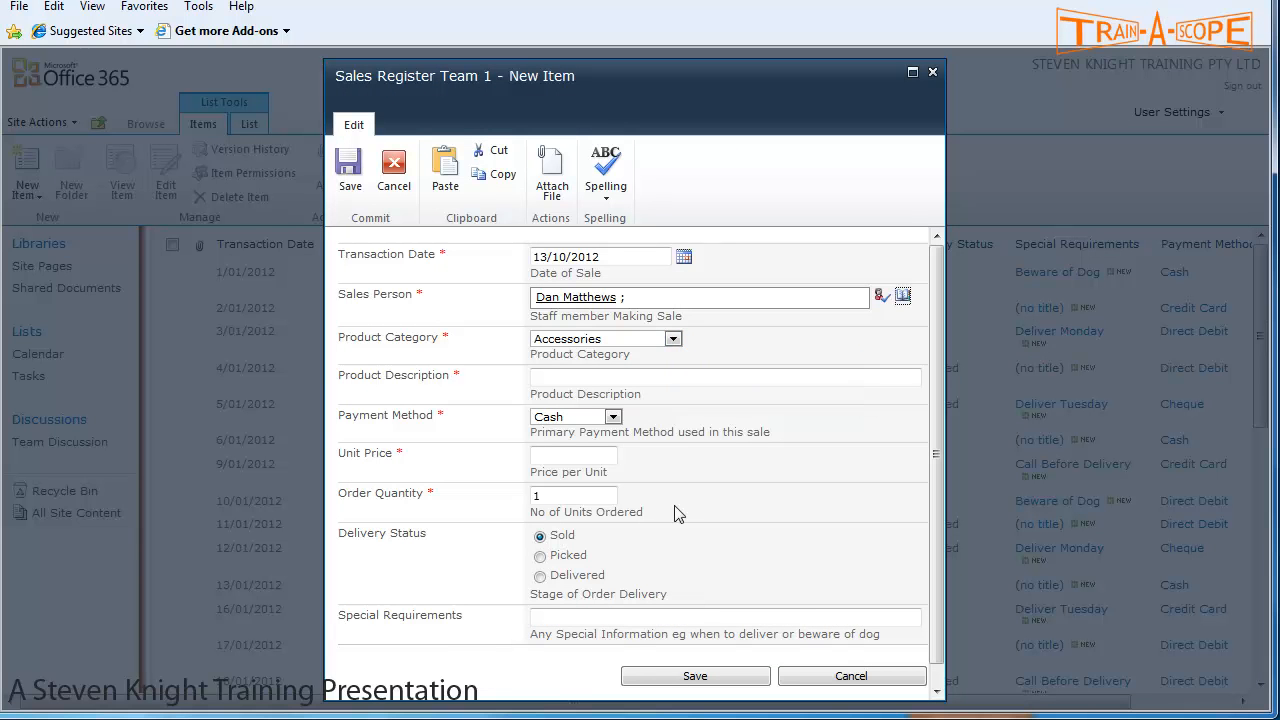
- Set Product Category to Television and the description to '32 cm XYZ Brand LED TV'
{"action": "left_click", "coordinate": [674, 340]}
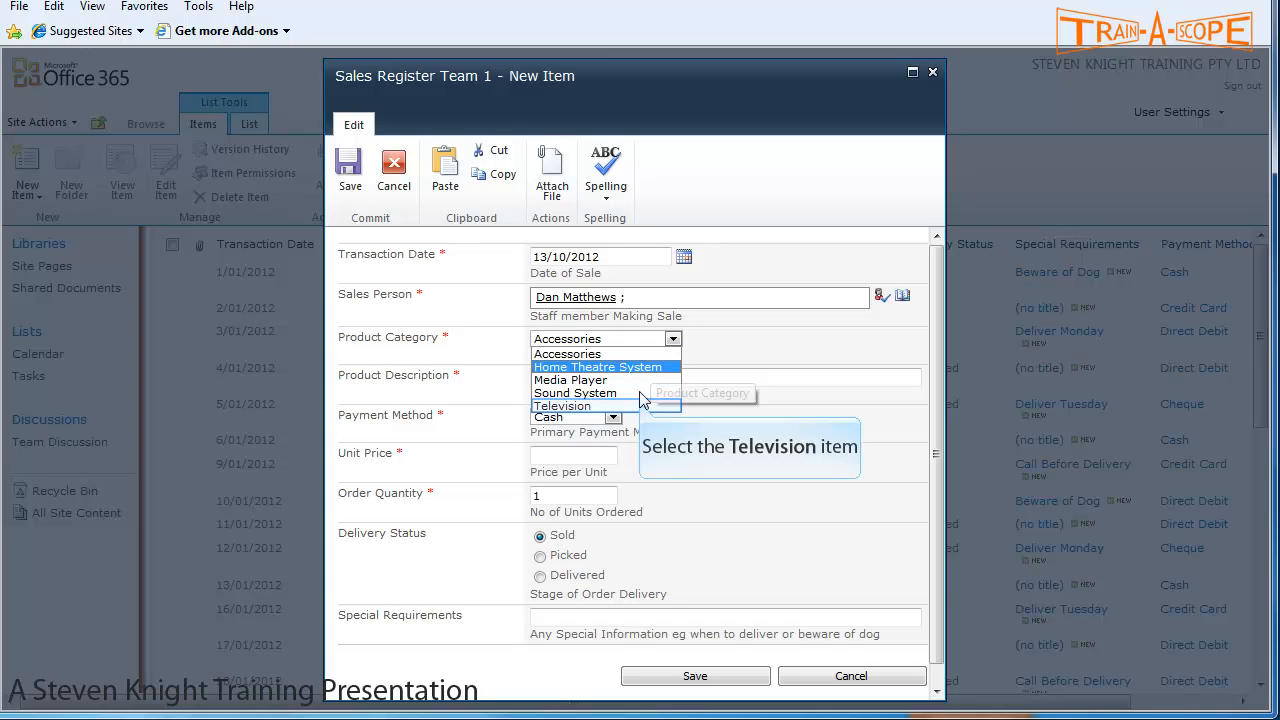
{"action": "left_click", "coordinate": [641, 406]}
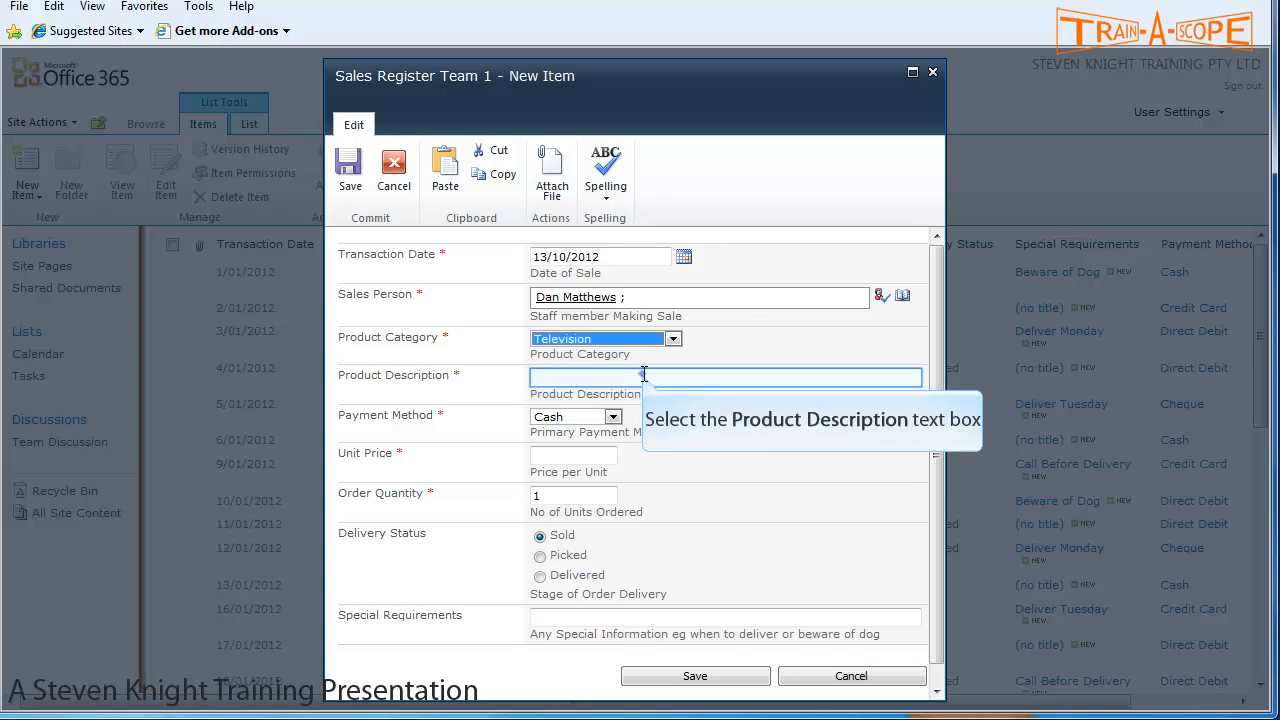
{"action": "left_click", "coordinate": [644, 376]}
{"action": "type", "text": "32 cm XYZ Brand TV"}
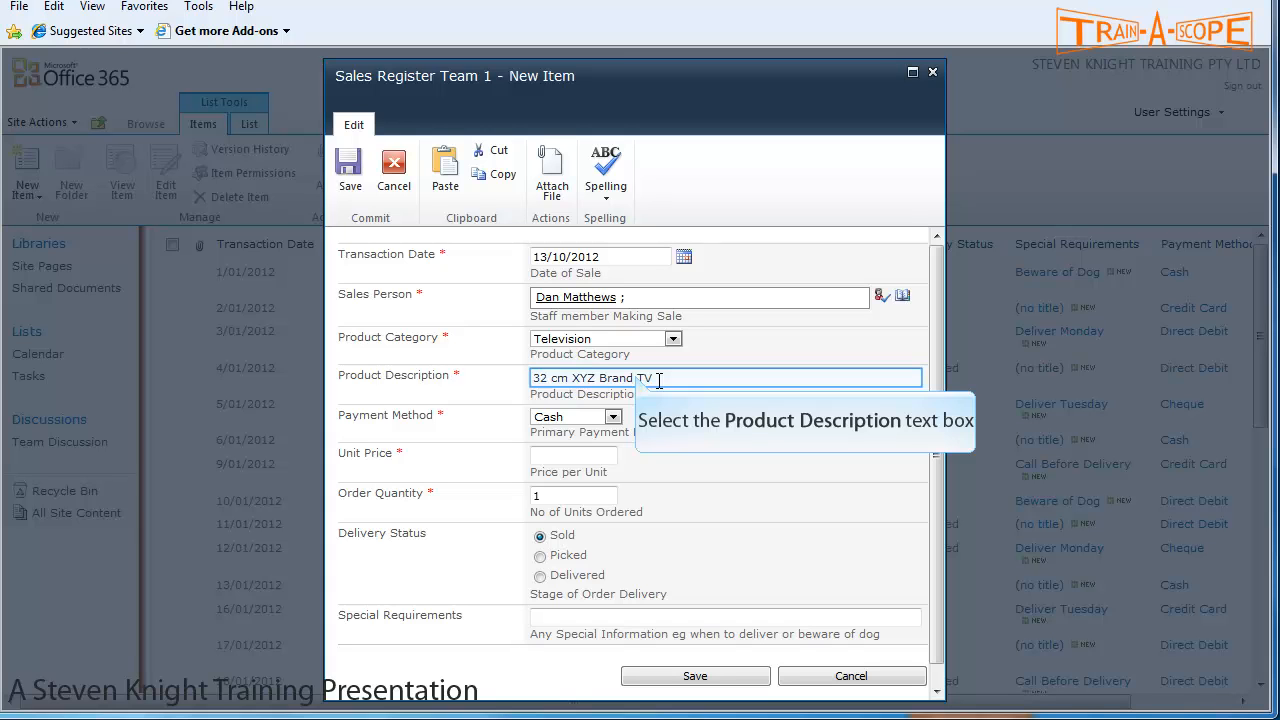
{"action": "left_click", "coordinate": [659, 380]}
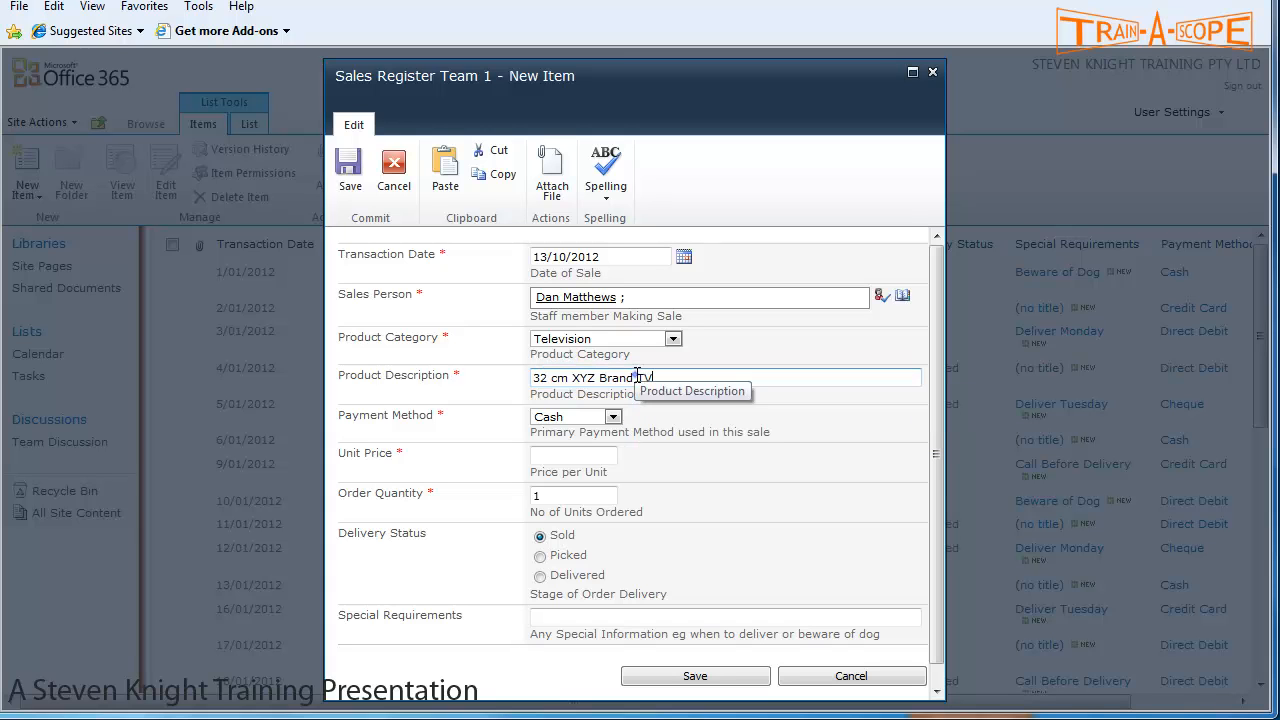
{"action": "type", "text": "LED"}
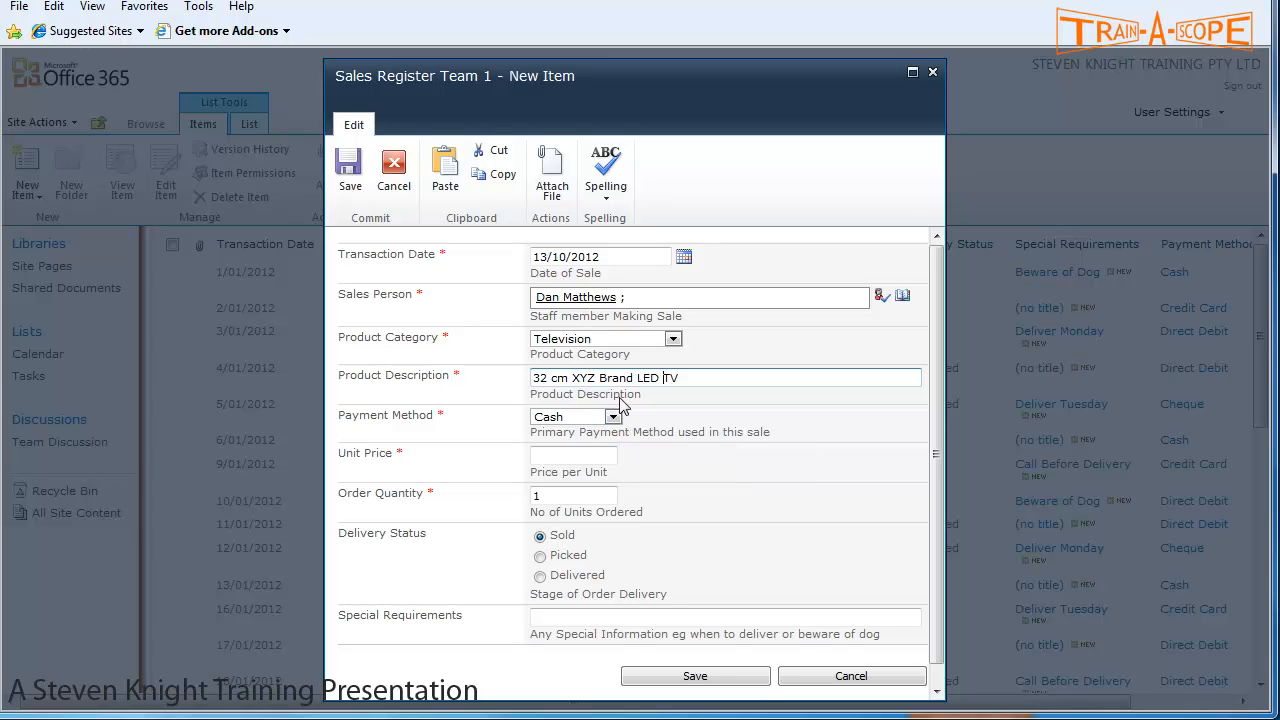
- Choose Credit Card as payment method, unit price 399 and order quantity 2
{"action": "left_click", "coordinate": [616, 416]}
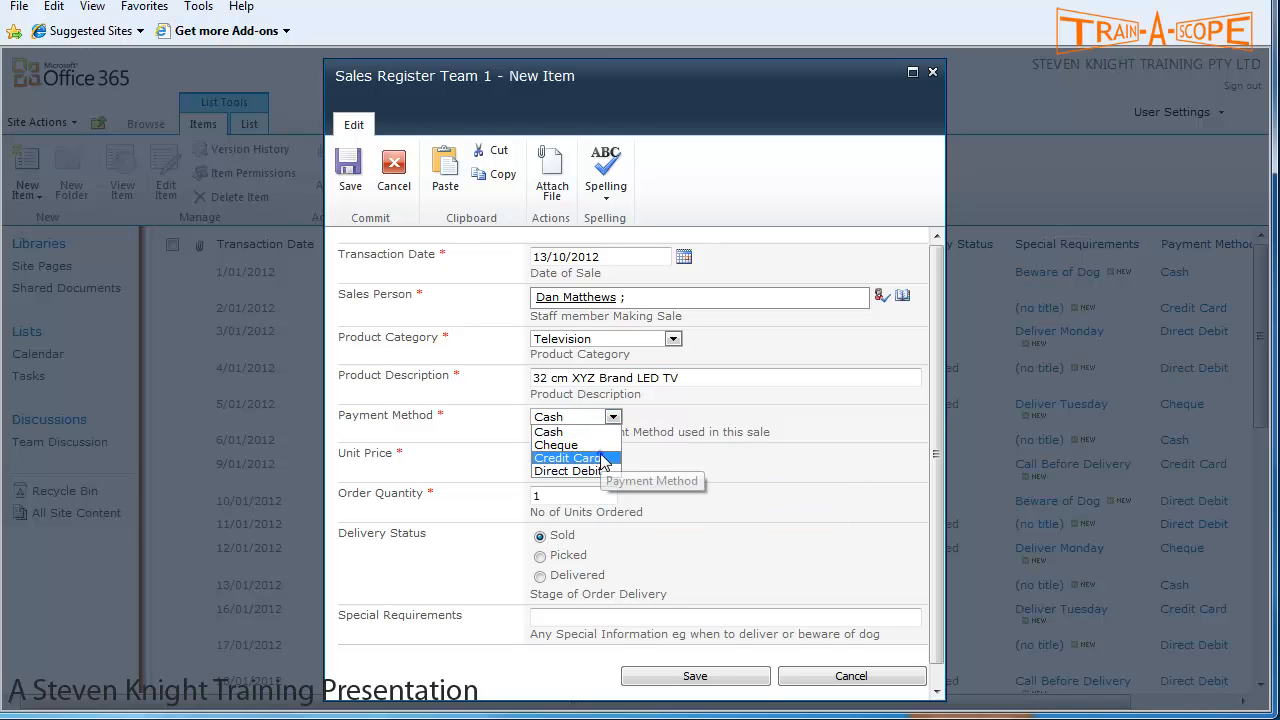
{"action": "left_click", "coordinate": [570, 458]}
{"action": "left_click", "coordinate": [603, 455]}
{"action": "type", "text": "399"}
{"action": "key", "text": "Tab"}
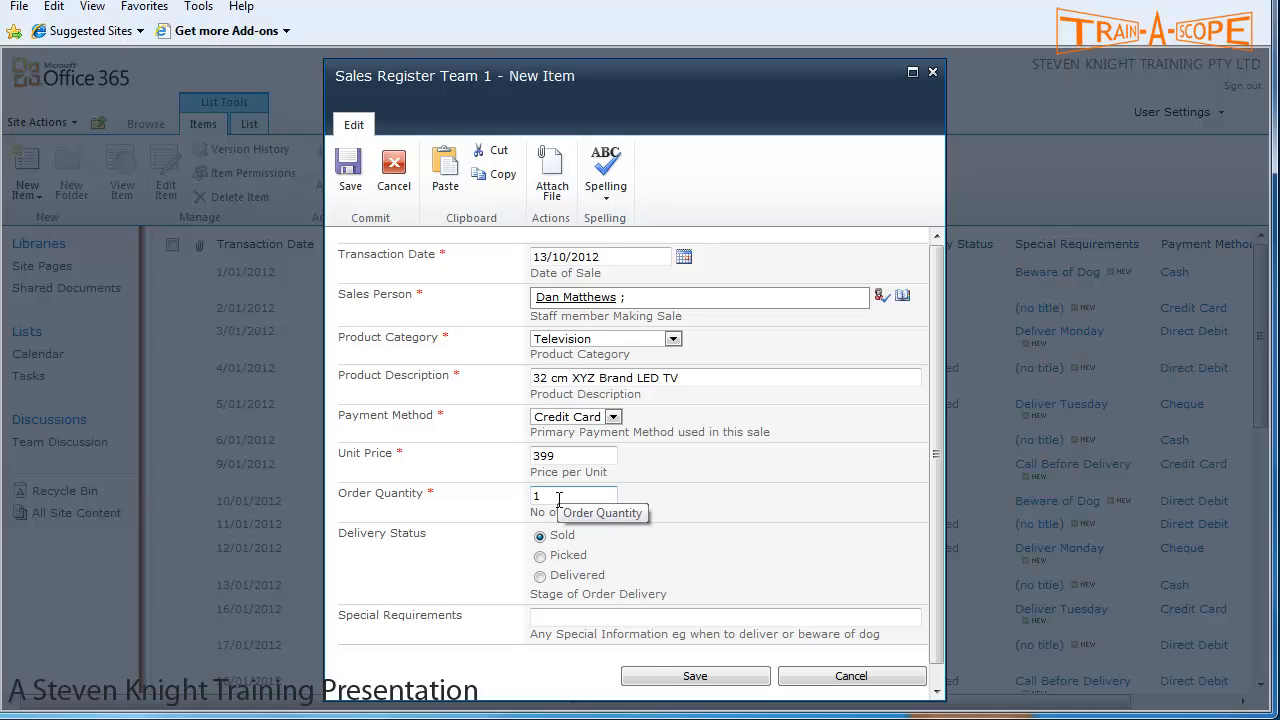
{"action": "key", "text": "BackSpace"}
{"action": "type", "text": "2"}
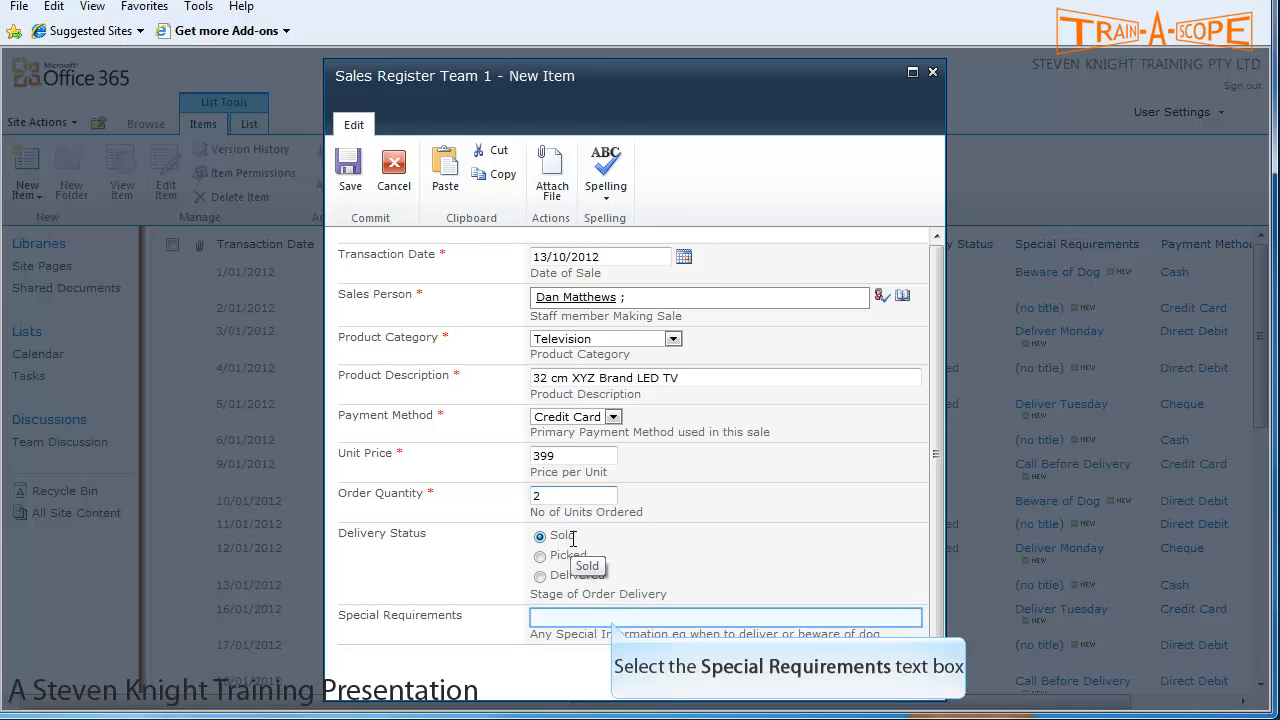
{"action": "left_click", "coordinate": [613, 619]}
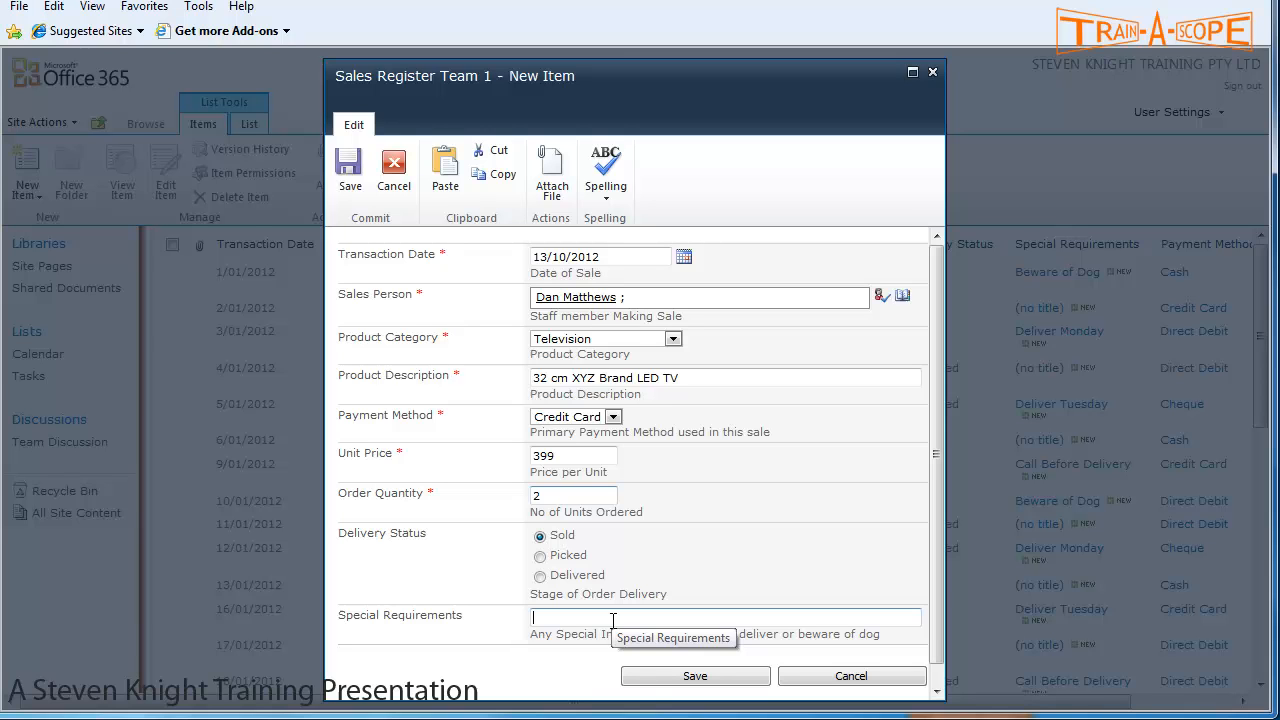
- Enter 'Must be delivered by Highway route' as the special requirement and save the item
{"action": "double_click", "coordinate": [613, 620]}
{"action": "type", "text": "Must be delivered by Highway route"}
{"action": "double_click", "coordinate": [661, 618]}
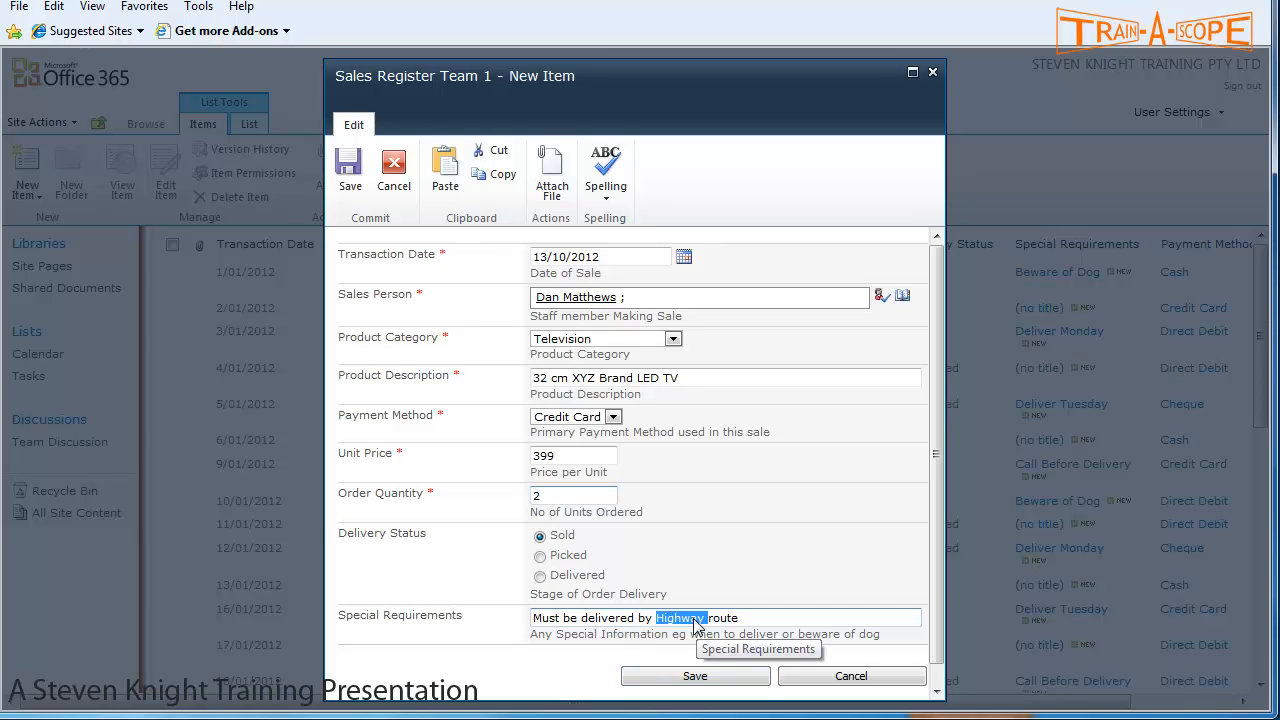
{"action": "left_click", "coordinate": [696, 677]}
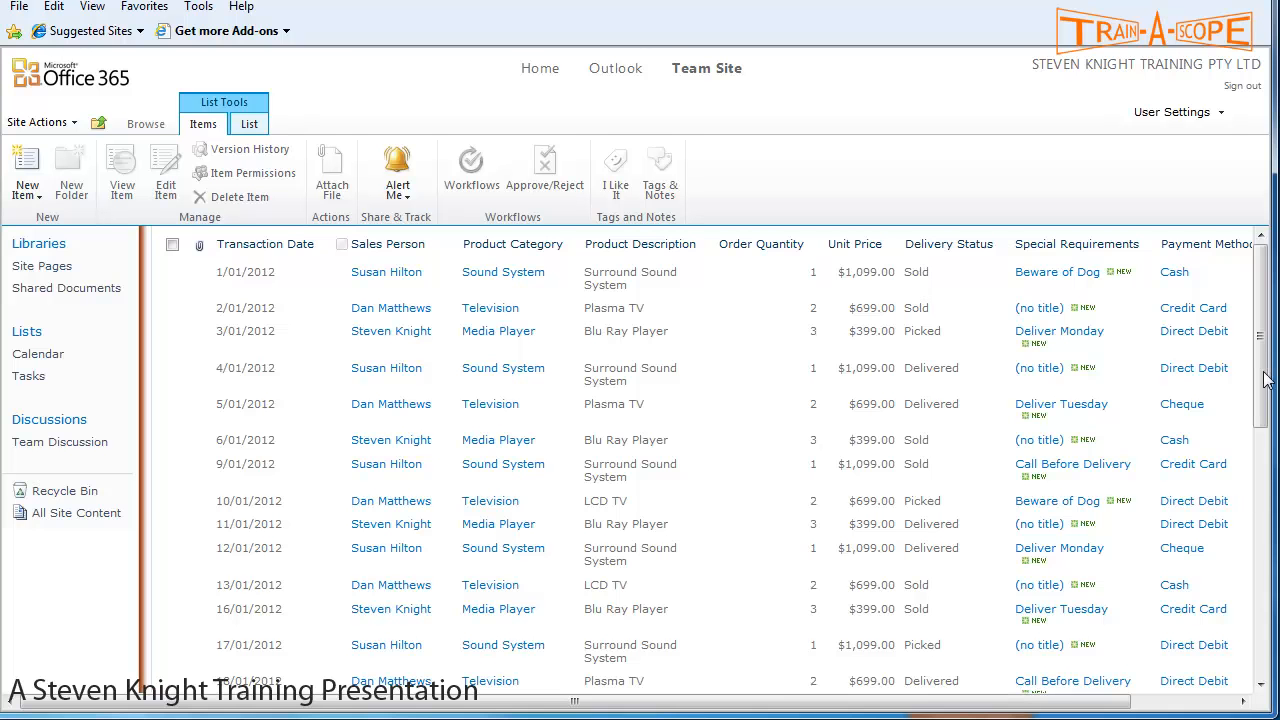
- Page through the list to its last page, items 91–97, showing the new television sale
{"action": "left_click_drag", "start_coordinate": [1266, 378], "coordinate": [1270, 692]}
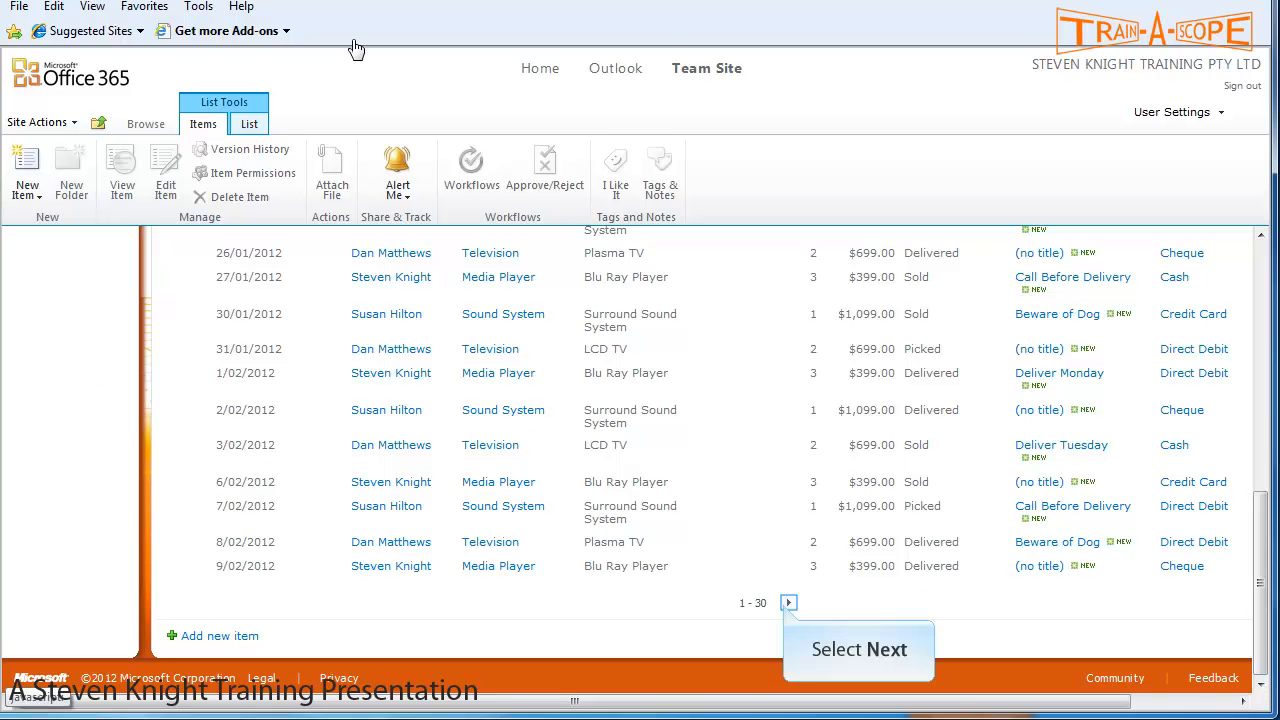
{"action": "left_click", "coordinate": [785, 605]}
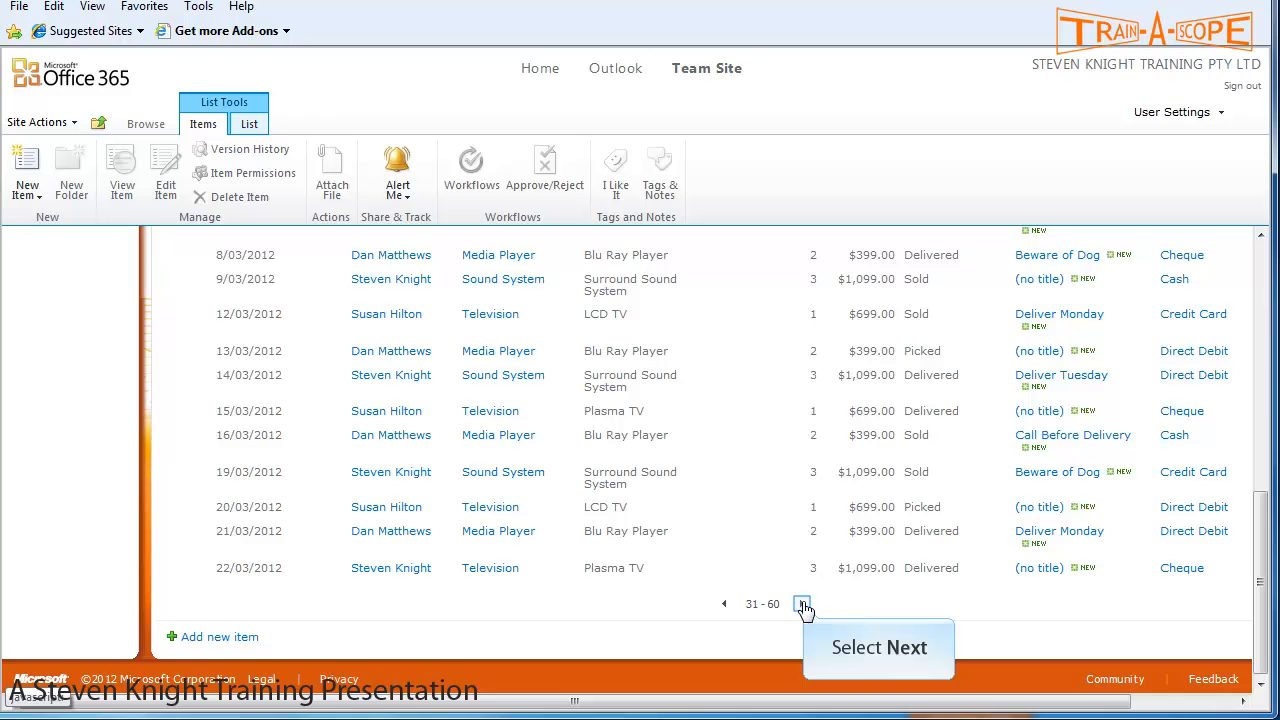
{"action": "left_click", "coordinate": [803, 605]}
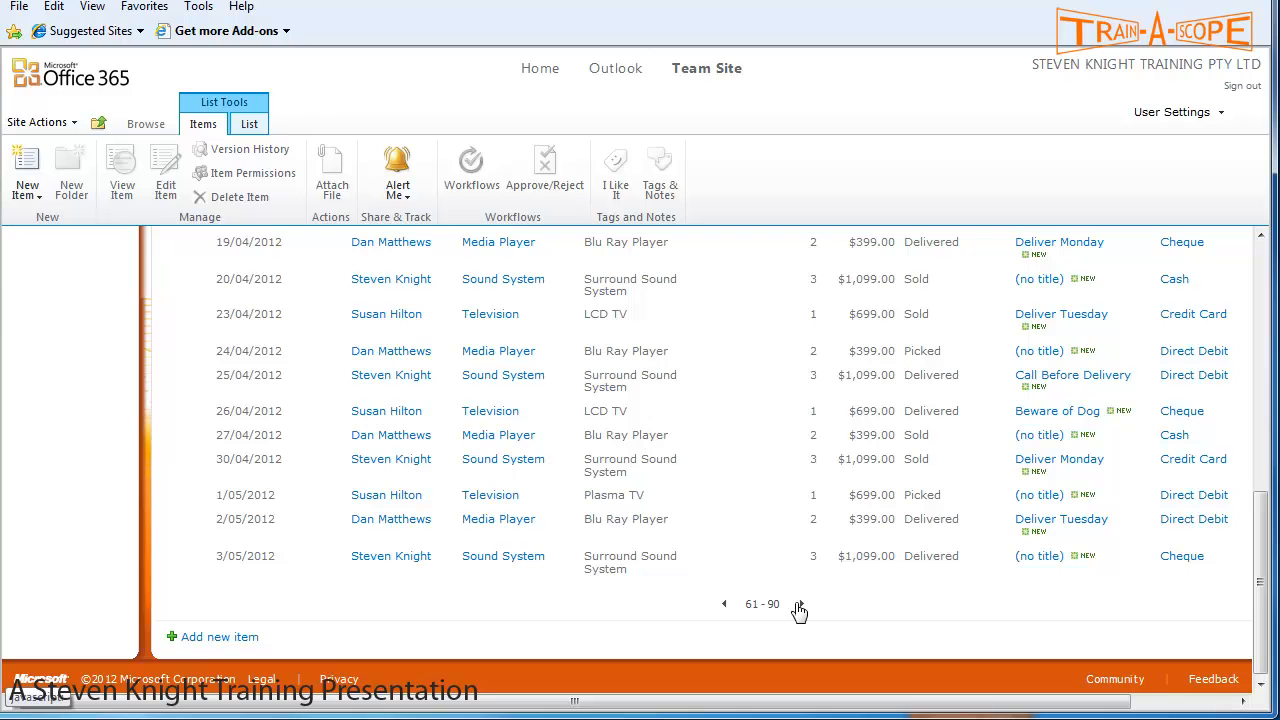
{"action": "left_click", "coordinate": [798, 605]}
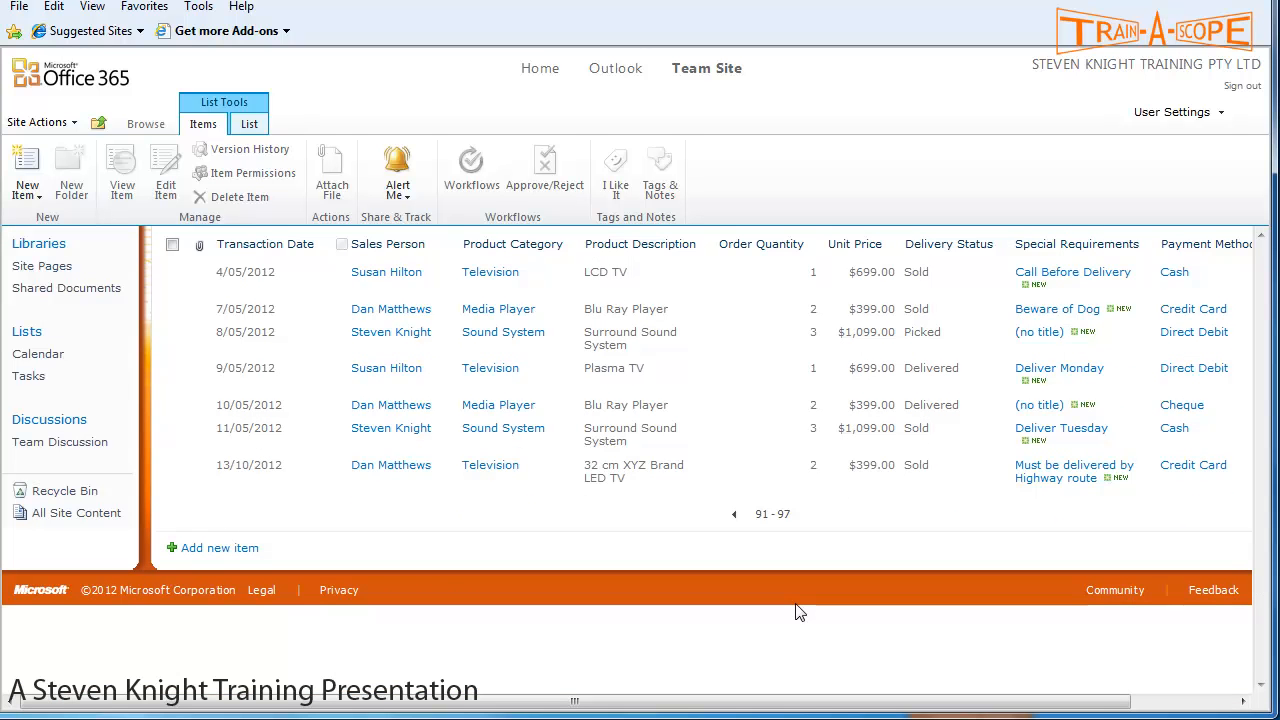